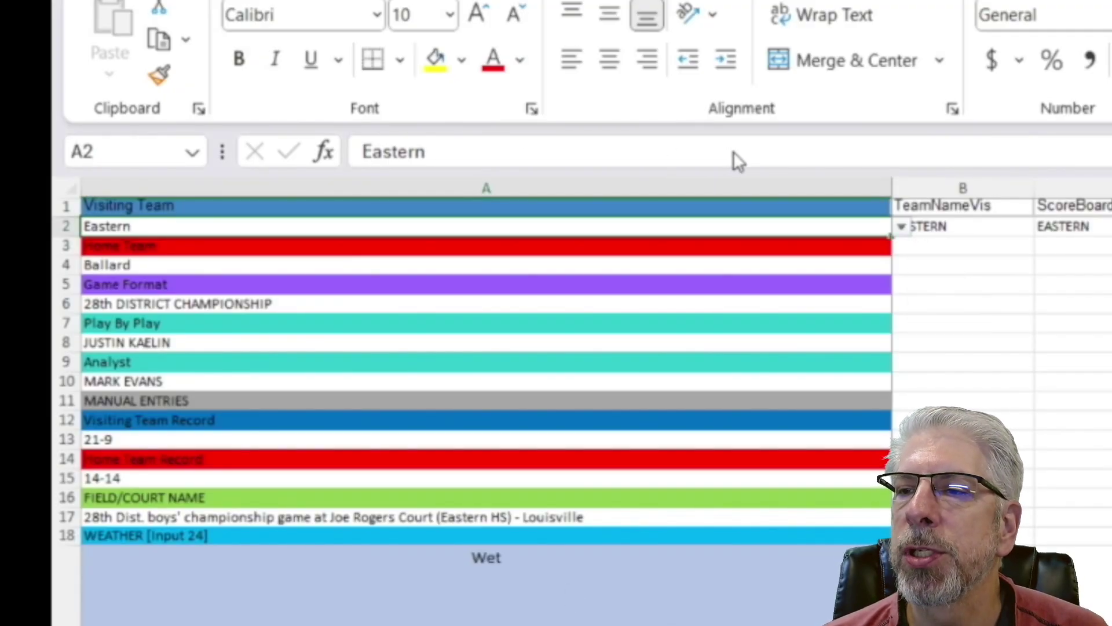
# Step: Set the visiting team in A2 to Oldham County from its drop-down list
pyautogui.hotkey('alt', 'Down')
pyautogui.scroll(-8, 436, 291)
pyautogui.scroll(-20, 437, 292)
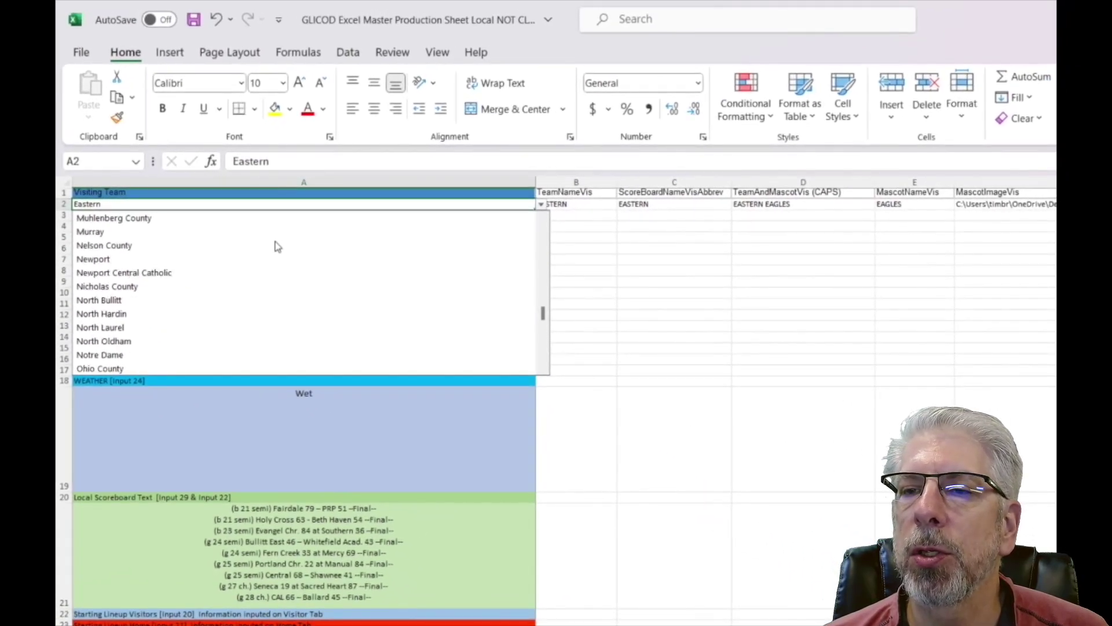
pyautogui.scroll(-1, 275, 246)
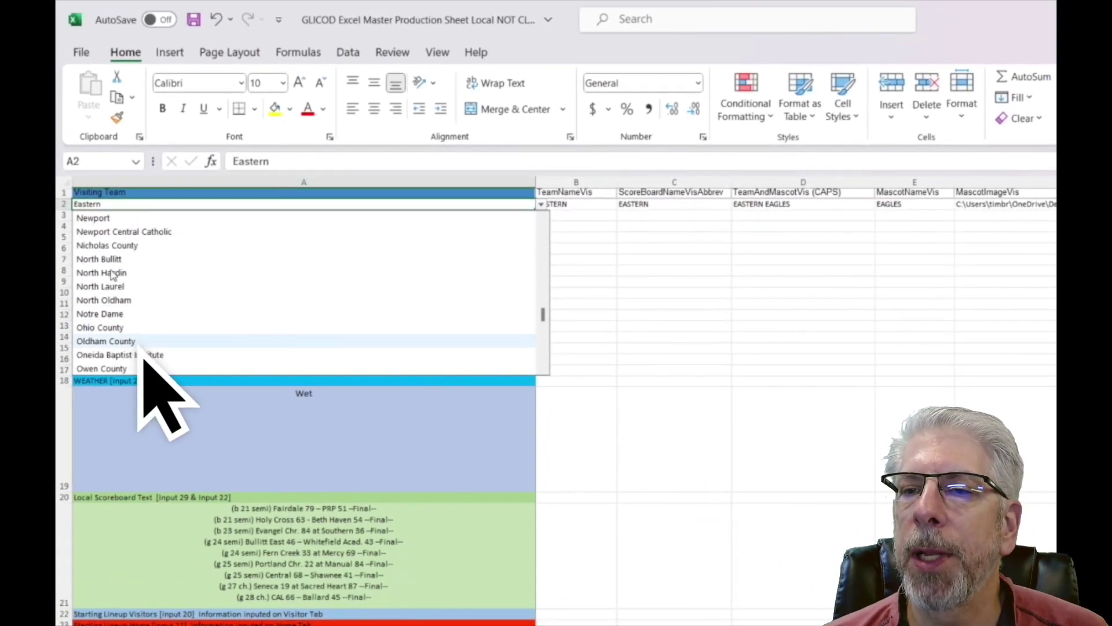
pyautogui.click(145, 341)
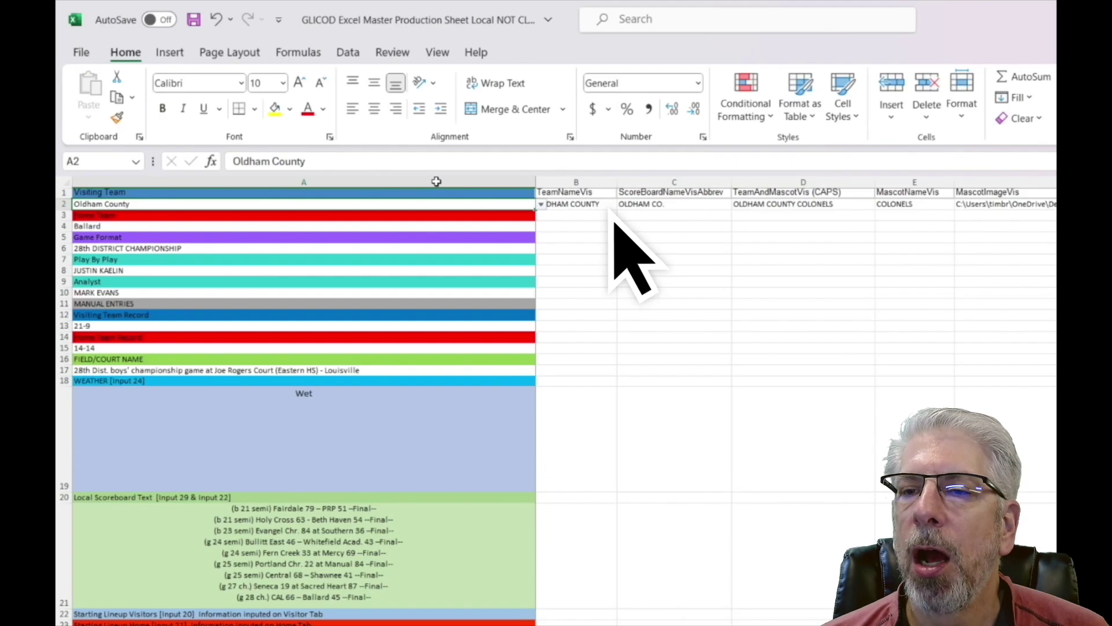
# Step: Set the home team in A4 to South Oldham from its drop-down list
pyautogui.press('Down')
pyautogui.press('Down')
pyautogui.hotkey('alt', 'Down')
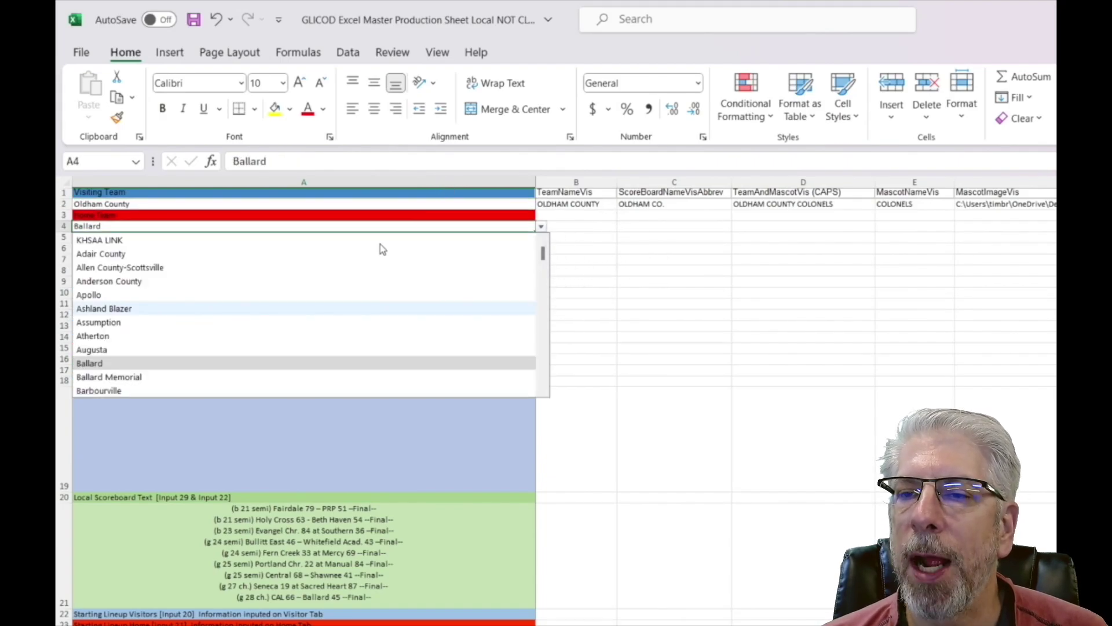
pyautogui.scroll(-20, 236, 267)
pyautogui.scroll(-10, 235, 267)
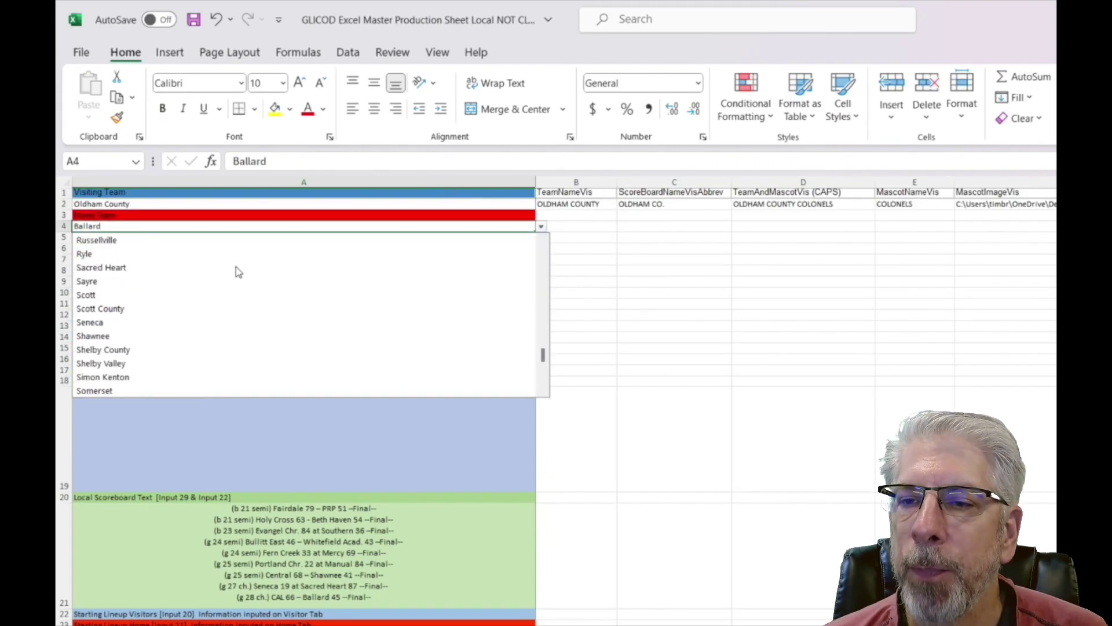
pyautogui.click(139, 339)
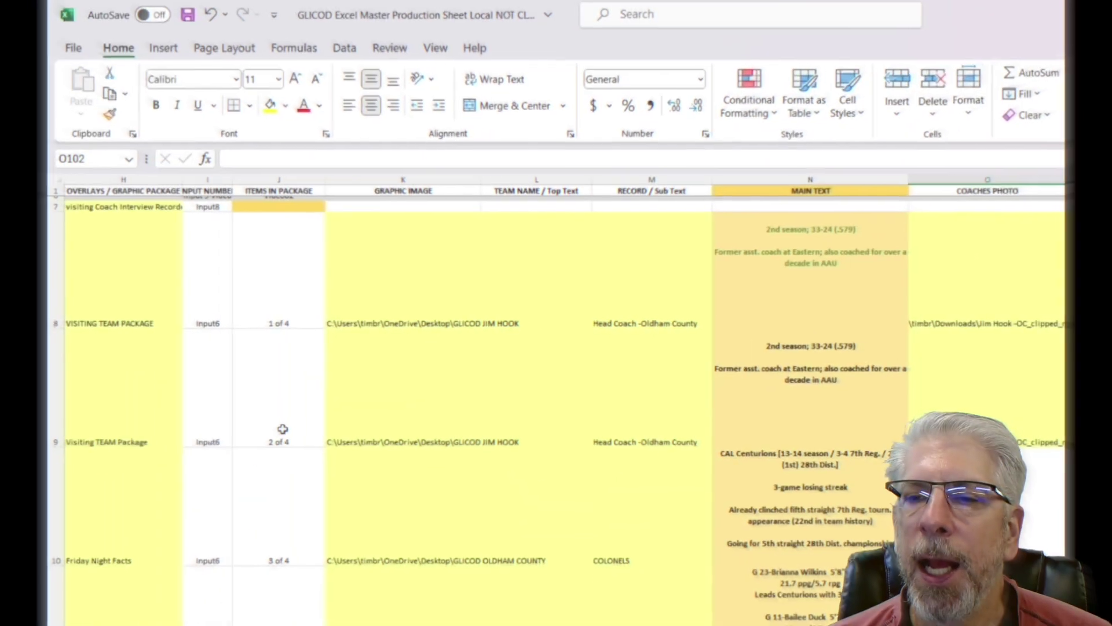
# Step: Scroll through the overlay package rows to review them
pyautogui.scroll(2, 291, 426)
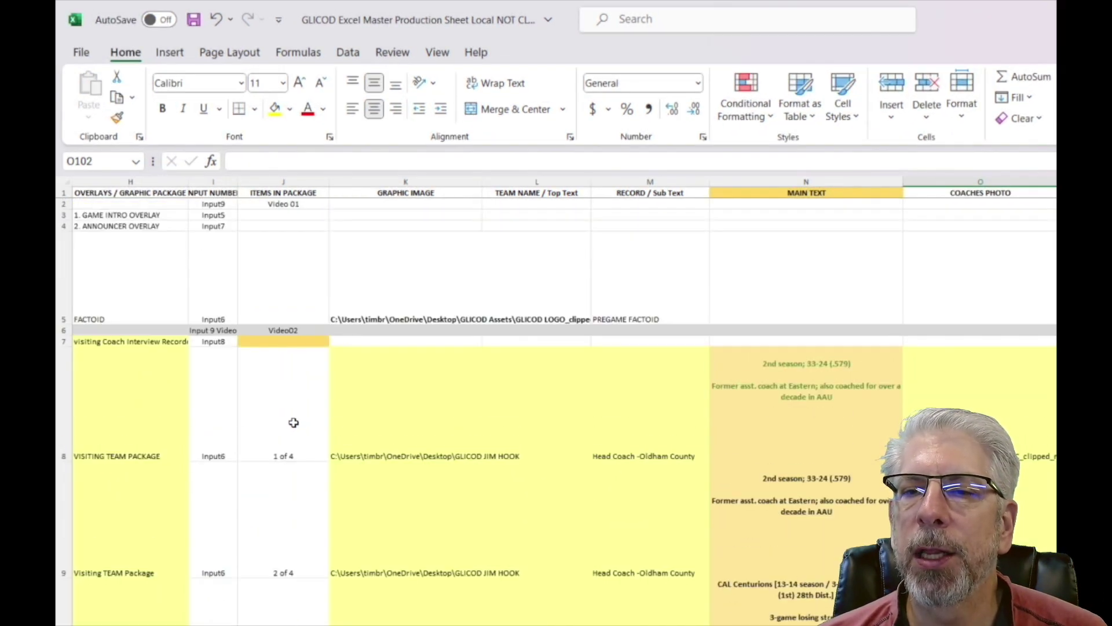
pyautogui.scroll(-1, 382, 407)
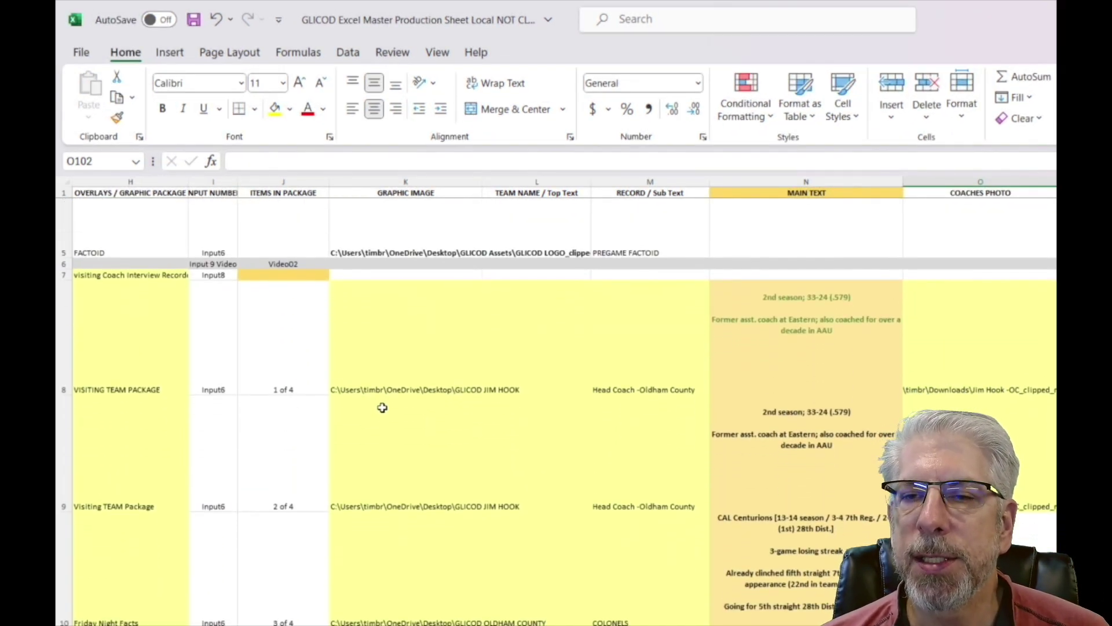
pyautogui.scroll(-1, 382, 408)
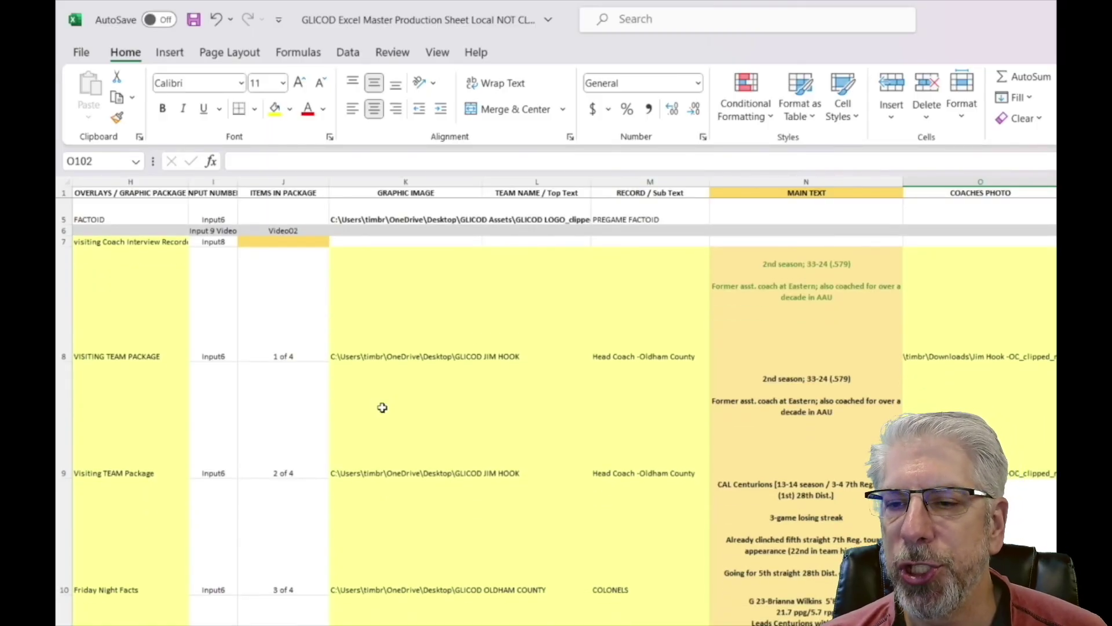
pyautogui.scroll(-3, 382, 407)
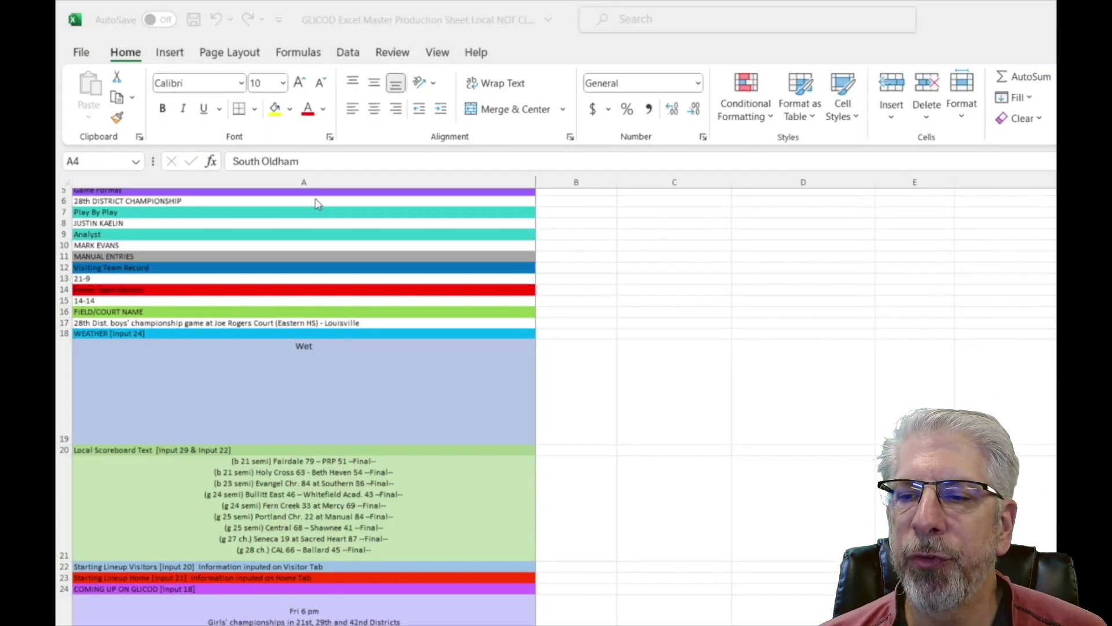
pyautogui.scroll(-3, 318, 200)
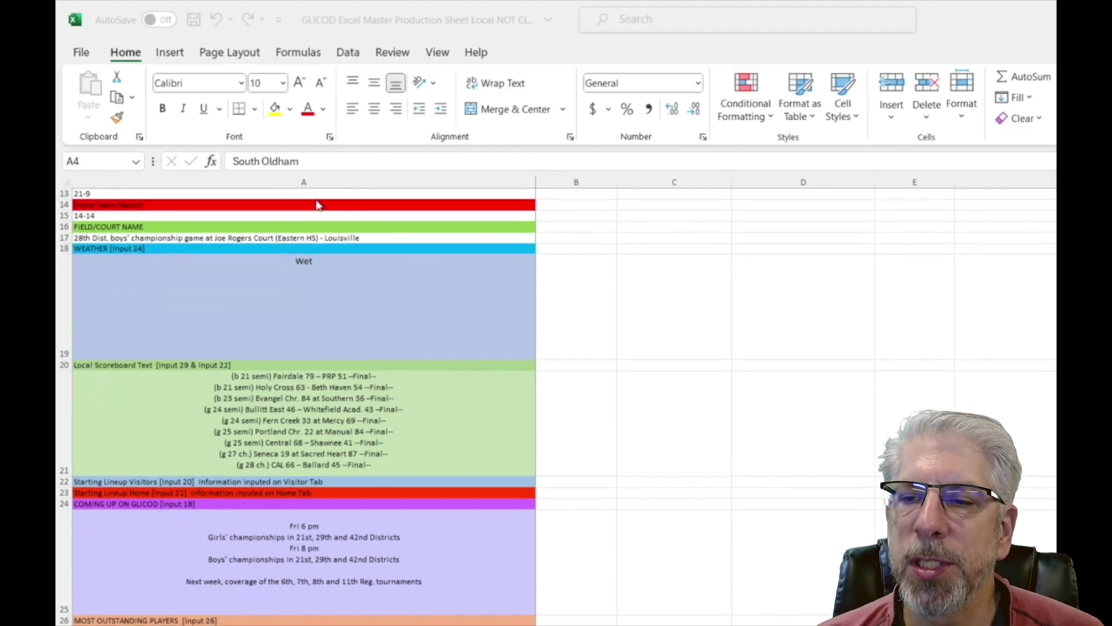
pyautogui.scroll(-2, 317, 204)
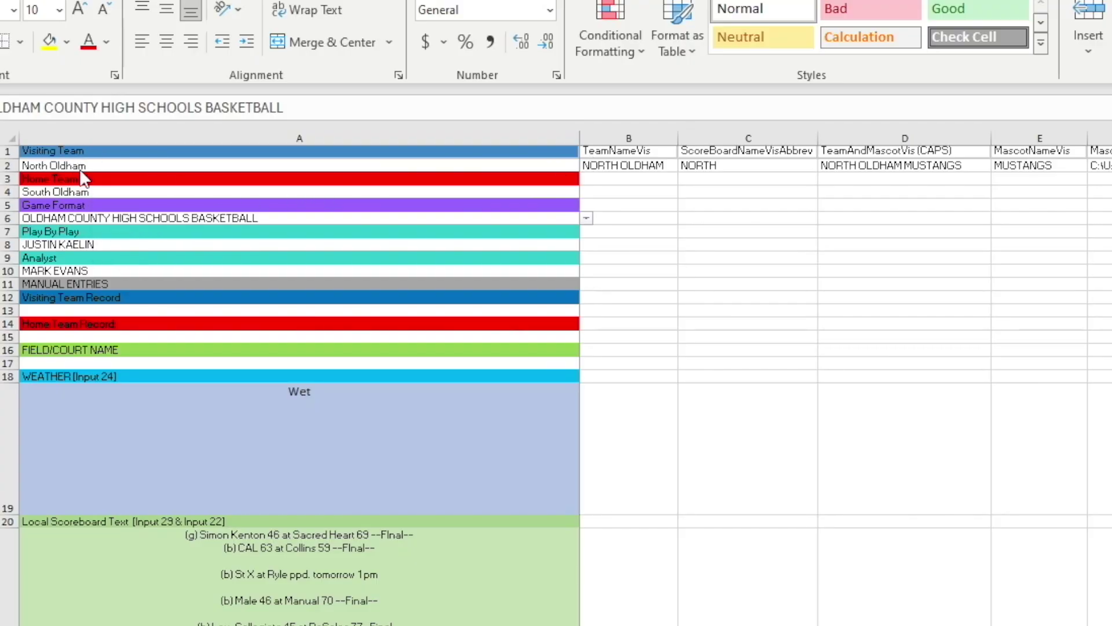
# Step: Open the A2 visiting-team drop-down and scroll through the list of schools
pyautogui.click(577, 166)
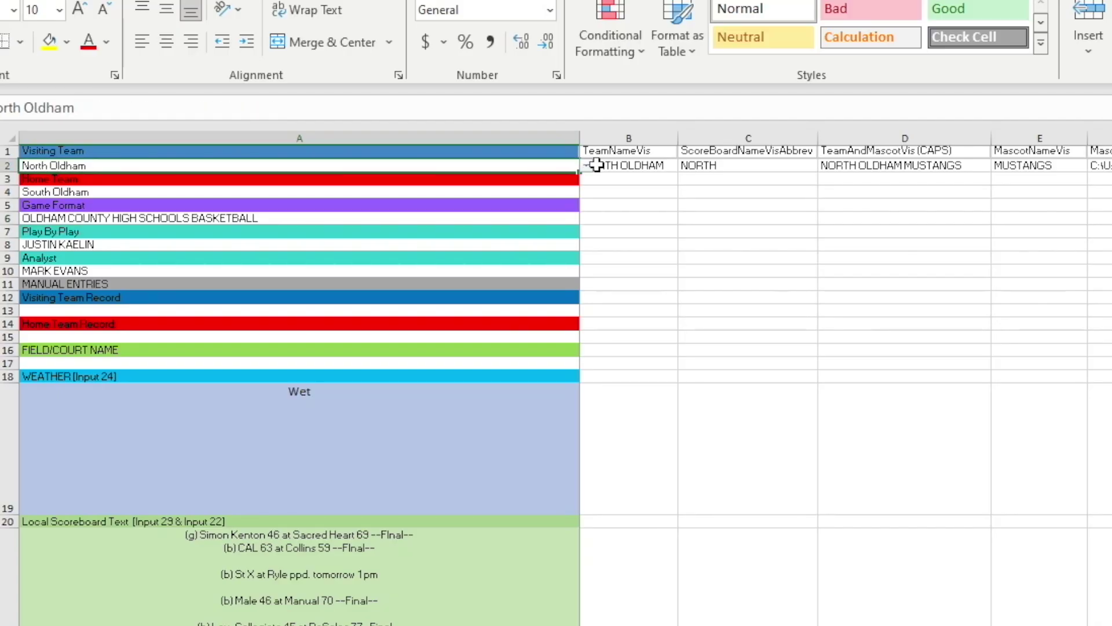
pyautogui.click(587, 166)
pyautogui.scroll(20, 139, 269)
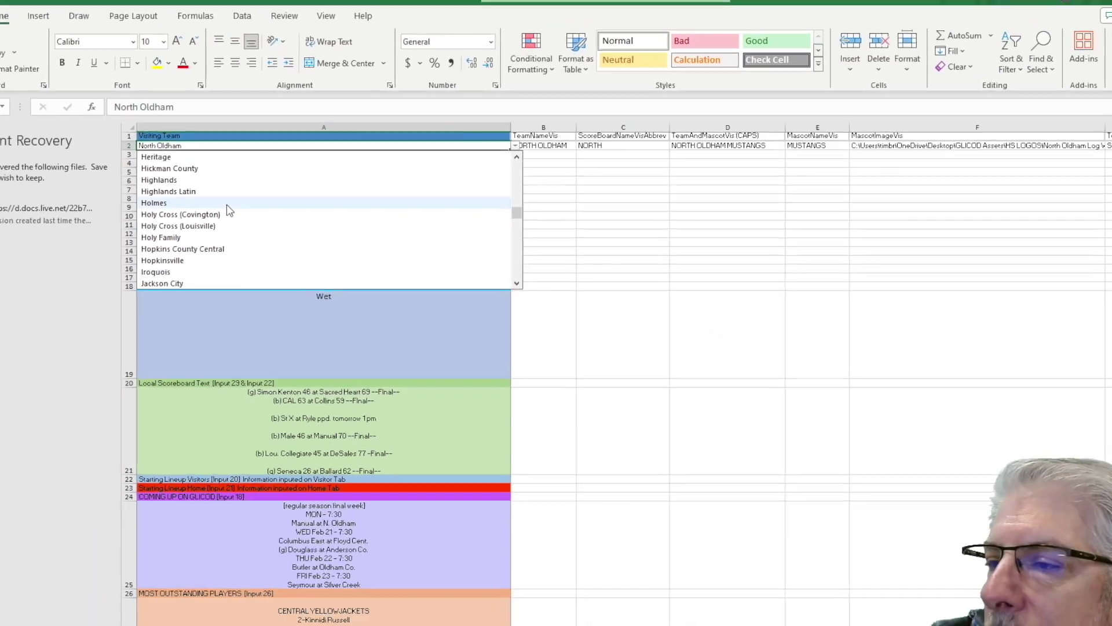
pyautogui.scroll(15, 228, 211)
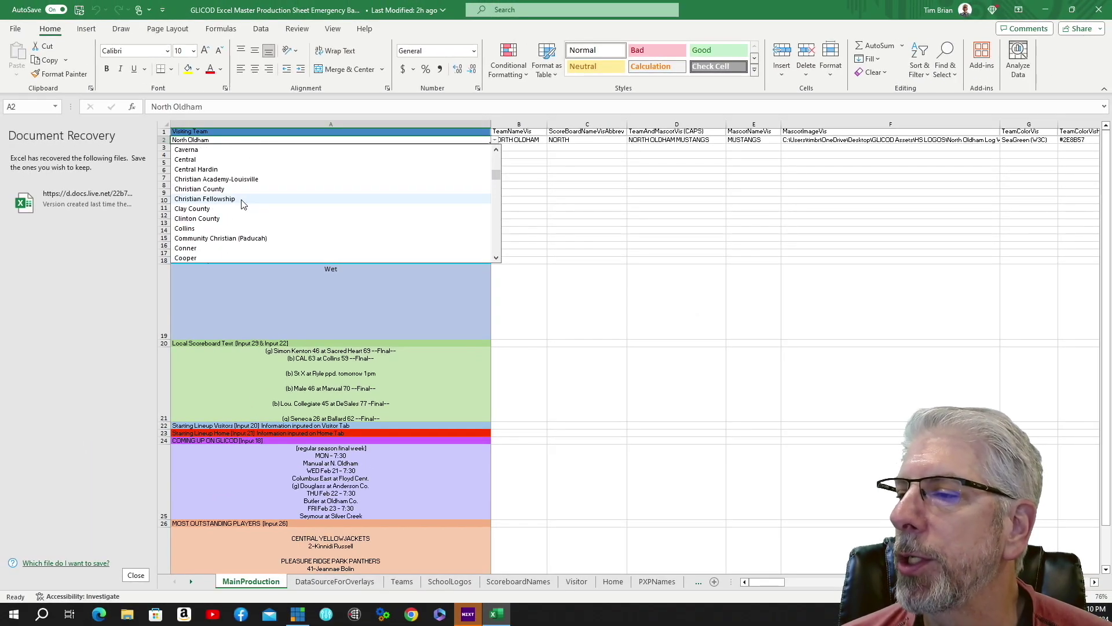
pyautogui.scroll(12, 242, 204)
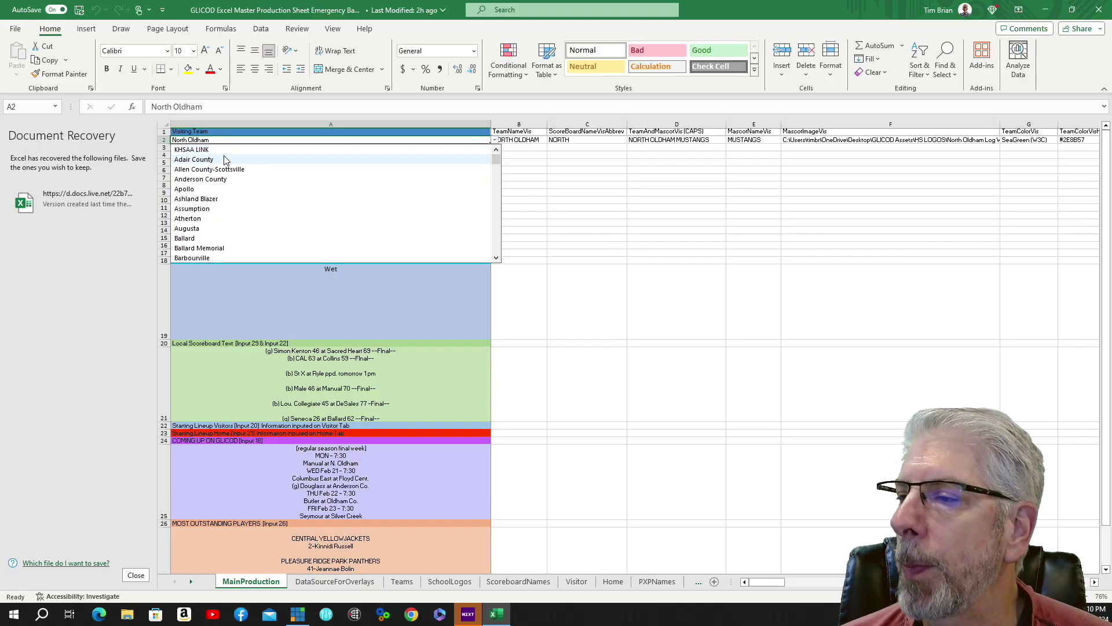
pyautogui.scroll(-15, 227, 168)
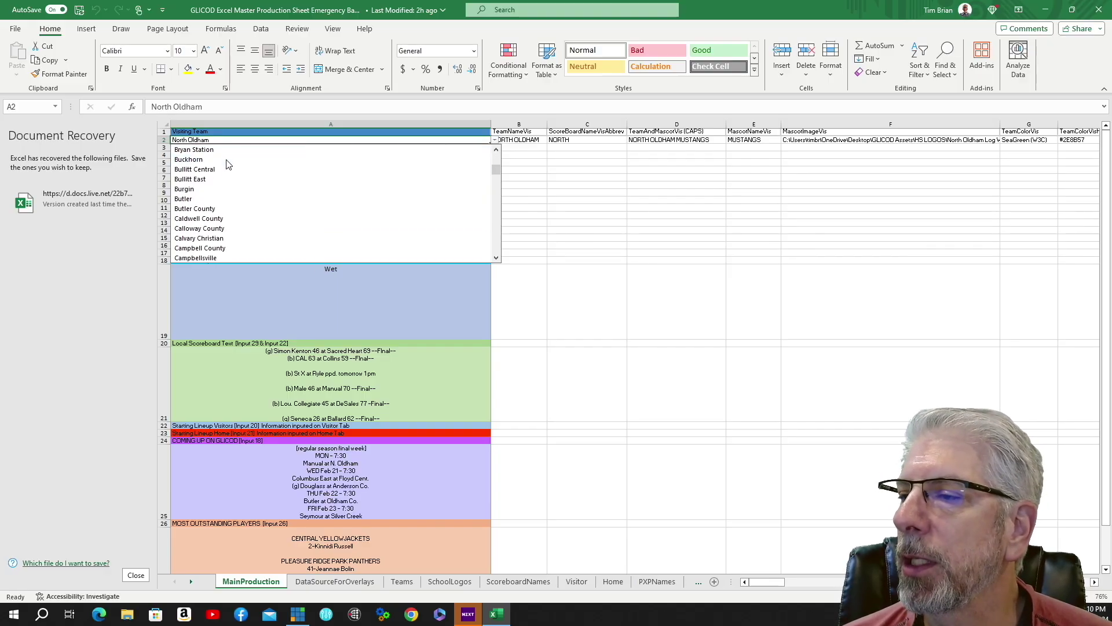
pyautogui.scroll(-8, 230, 191)
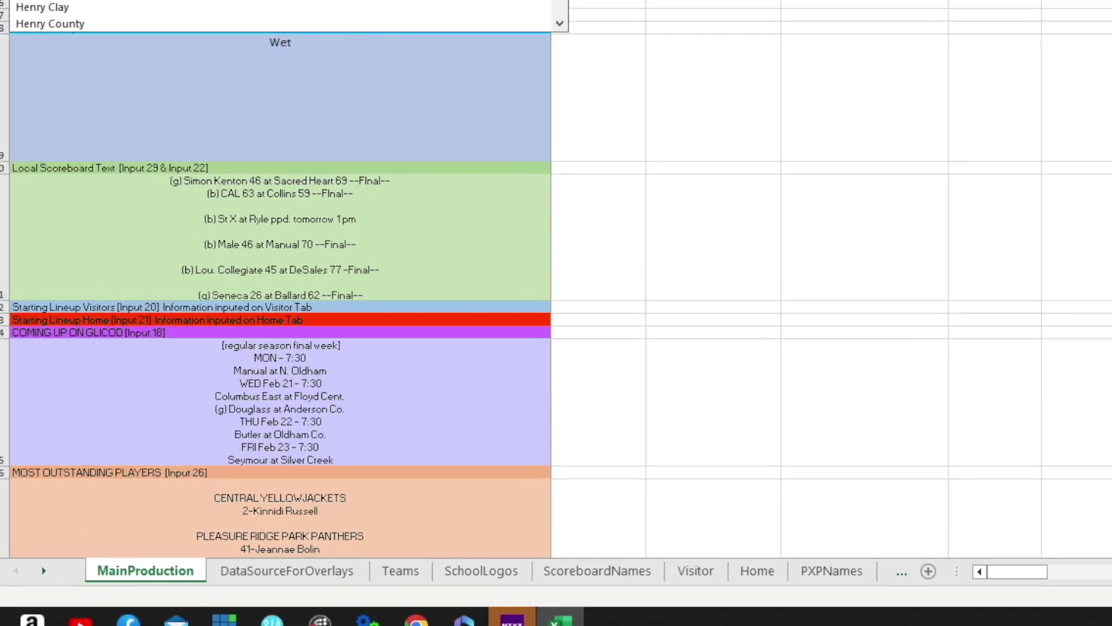
# Step: Choose Male as the visiting team in A2 and inspect the F2 VLOOKUP formula
pyautogui.click(400, 571)
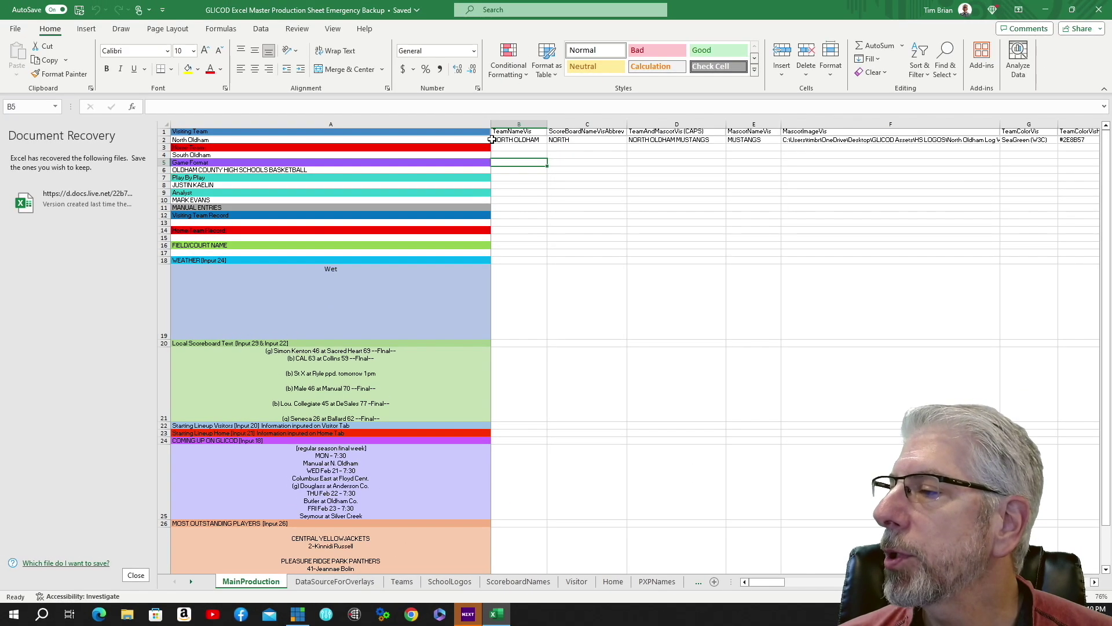
pyautogui.click(490, 139)
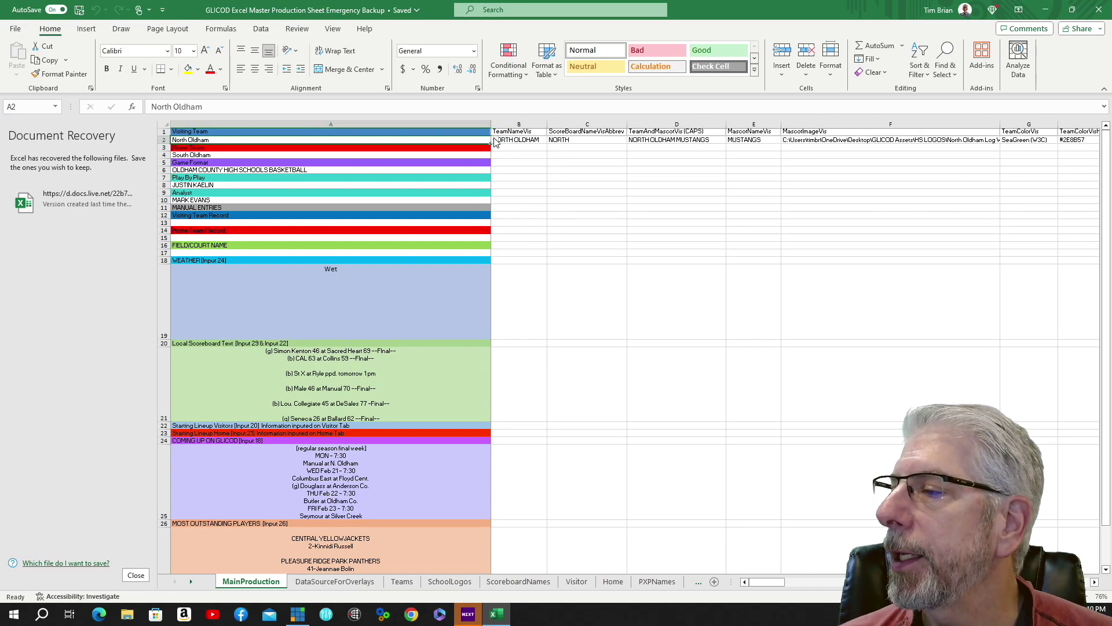
pyautogui.click(495, 141)
pyautogui.click(192, 152)
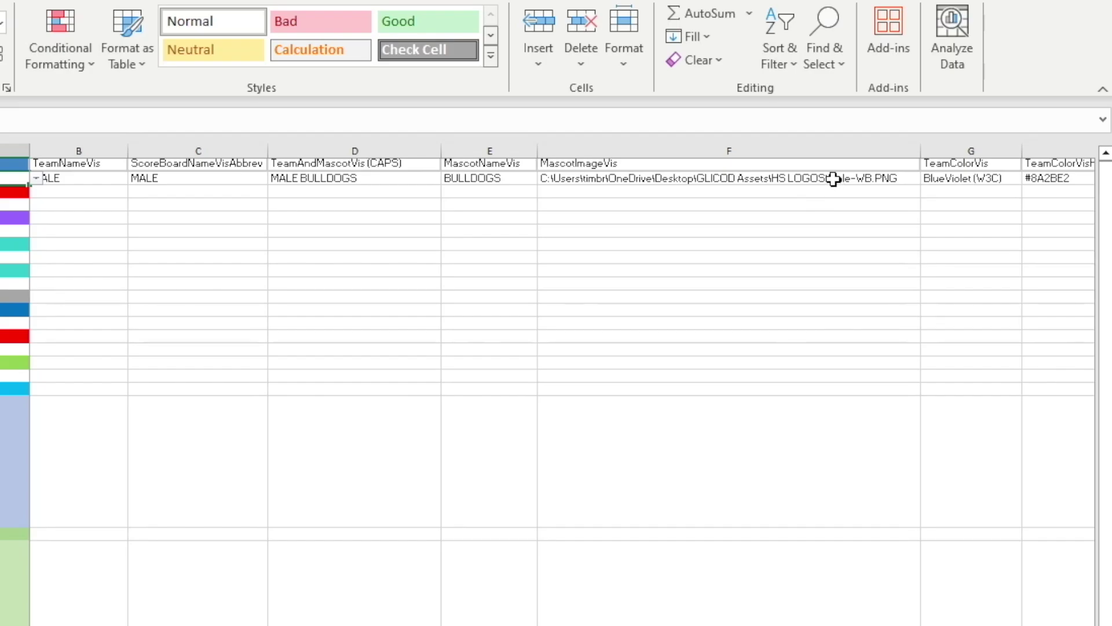
pyautogui.click(833, 179)
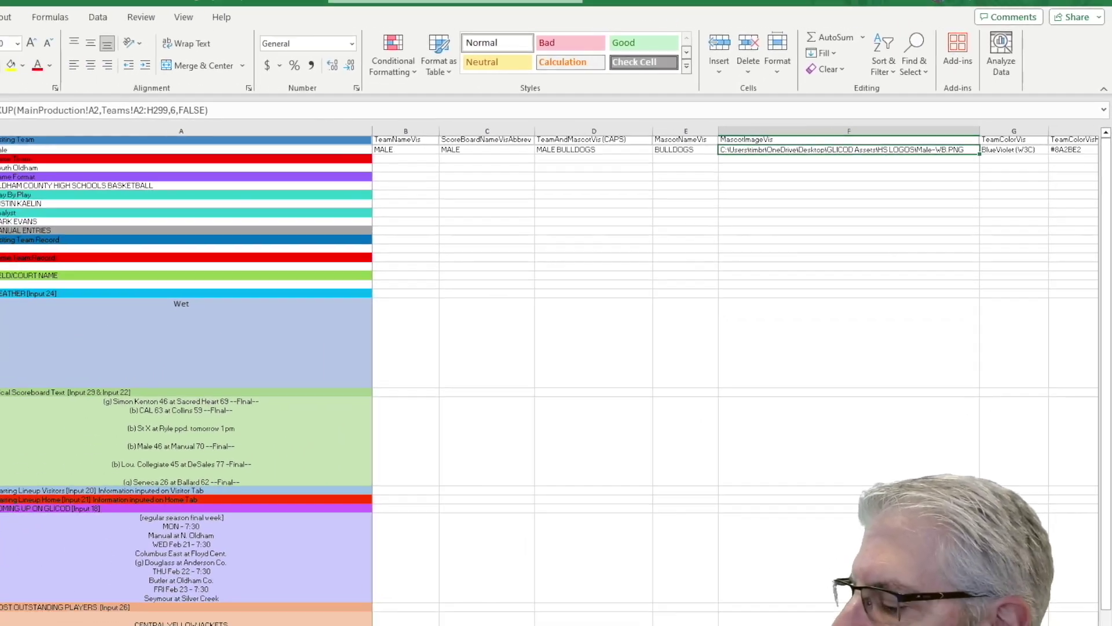
pyautogui.moveTo(768, 581); pyautogui.dragTo(813, 582)
# Step: Switch the home team in A4 to North Oldham and save the workbook
pyautogui.click(413, 155)
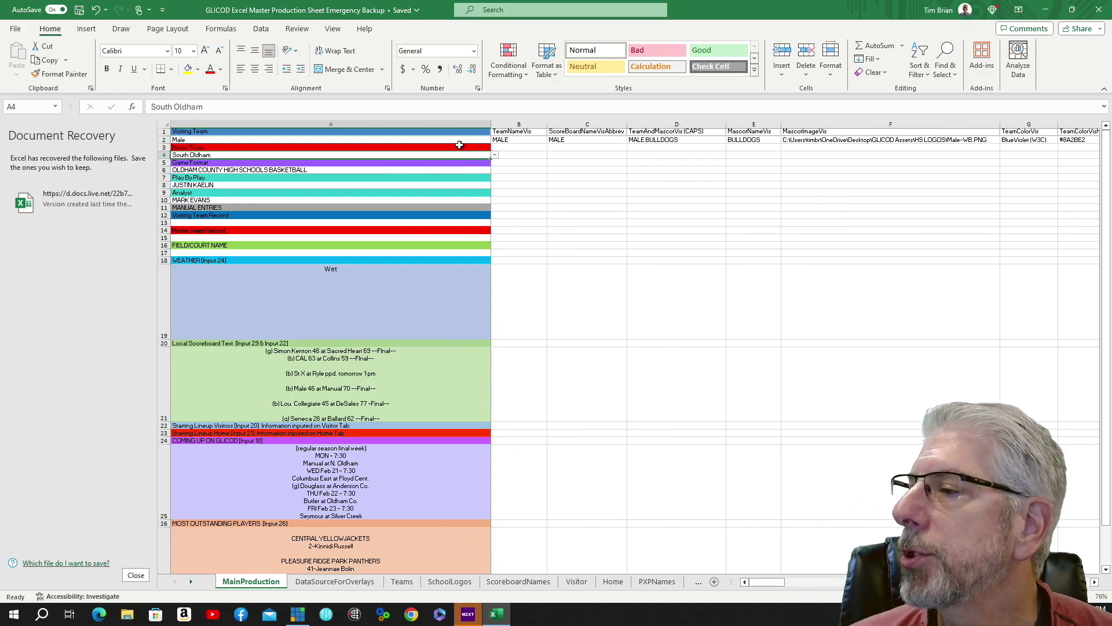
pyautogui.click(494, 156)
pyautogui.scroll(3, 328, 223)
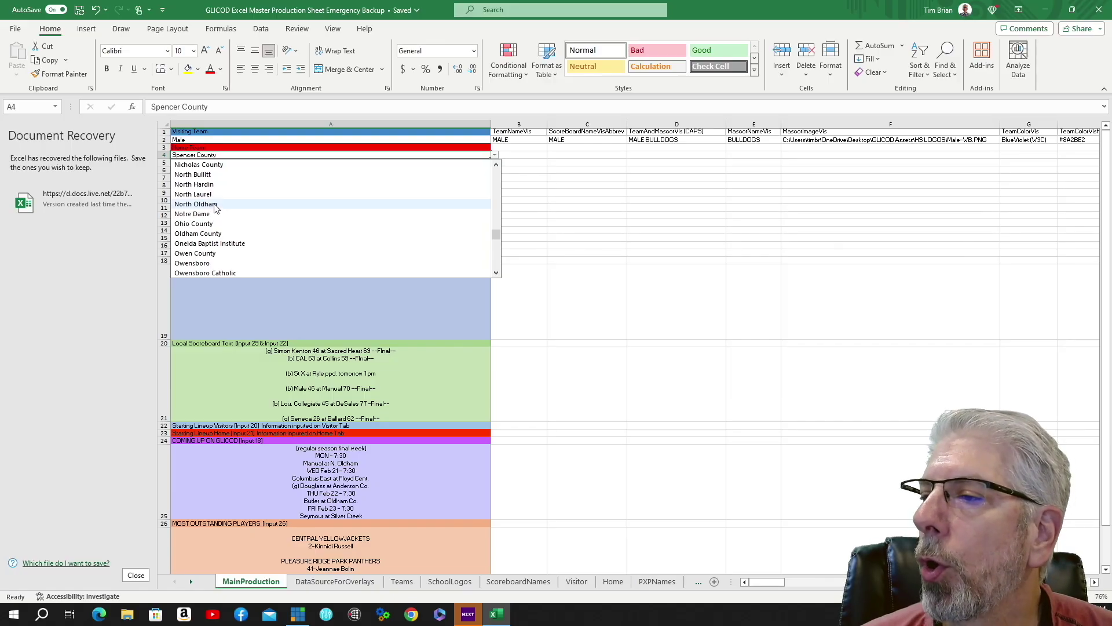
pyautogui.click(197, 204)
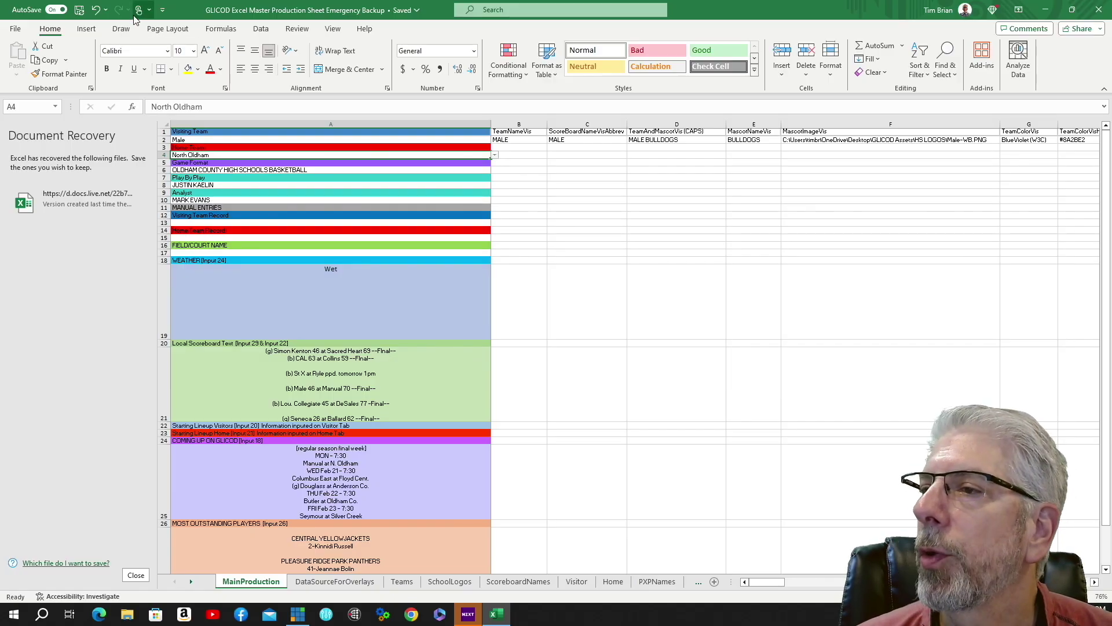
pyautogui.click(81, 12)
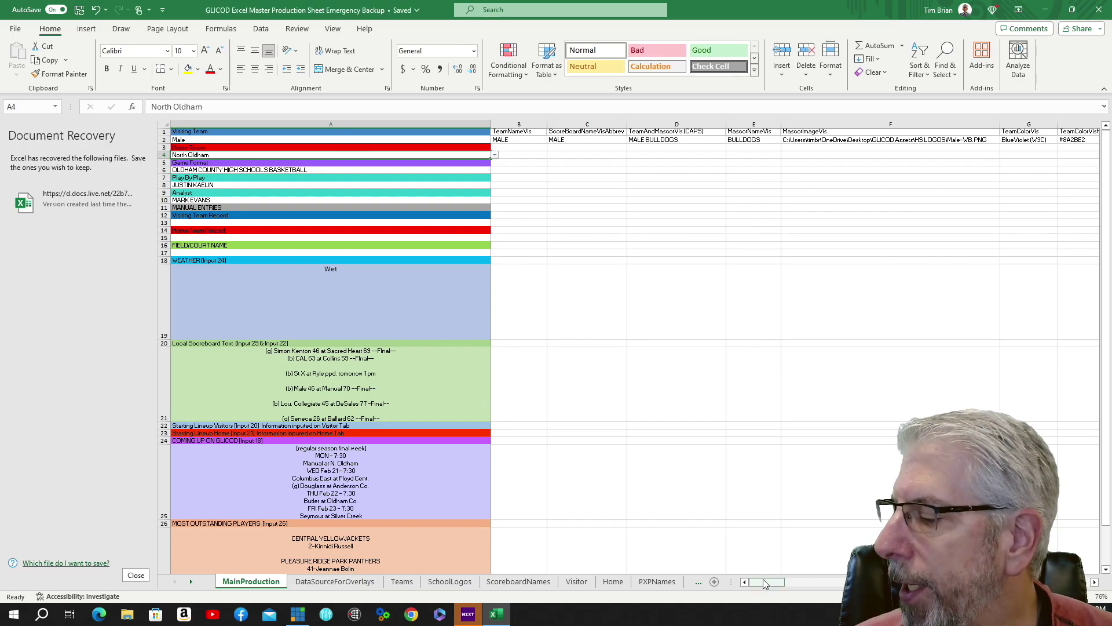
pyautogui.moveTo(766, 580); pyautogui.dragTo(805, 579)
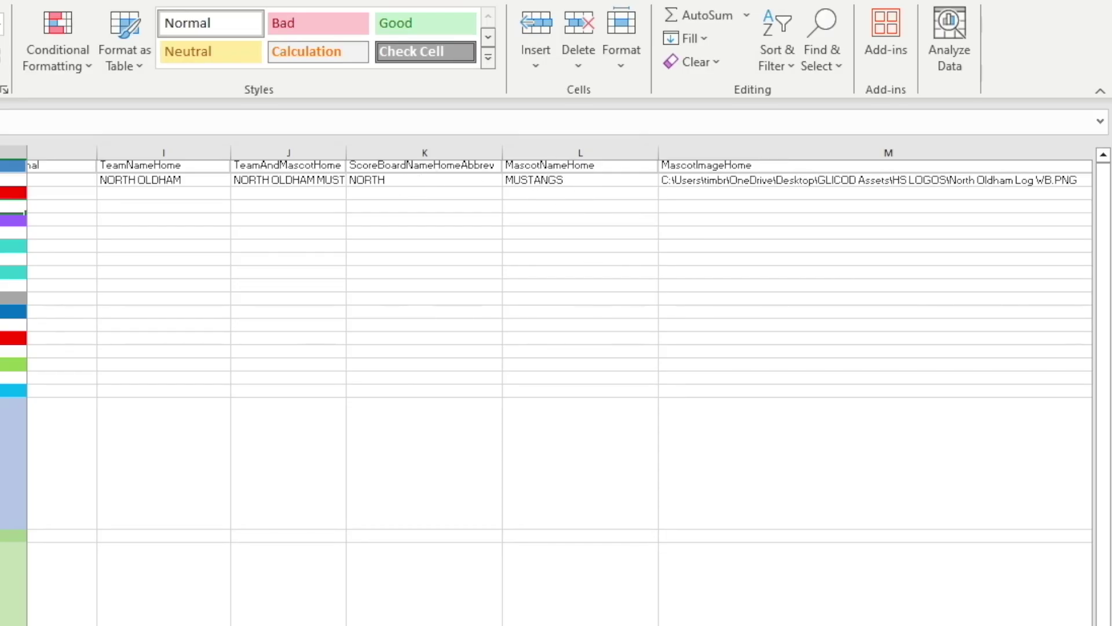
pyautogui.hscroll(1, 551, 386)
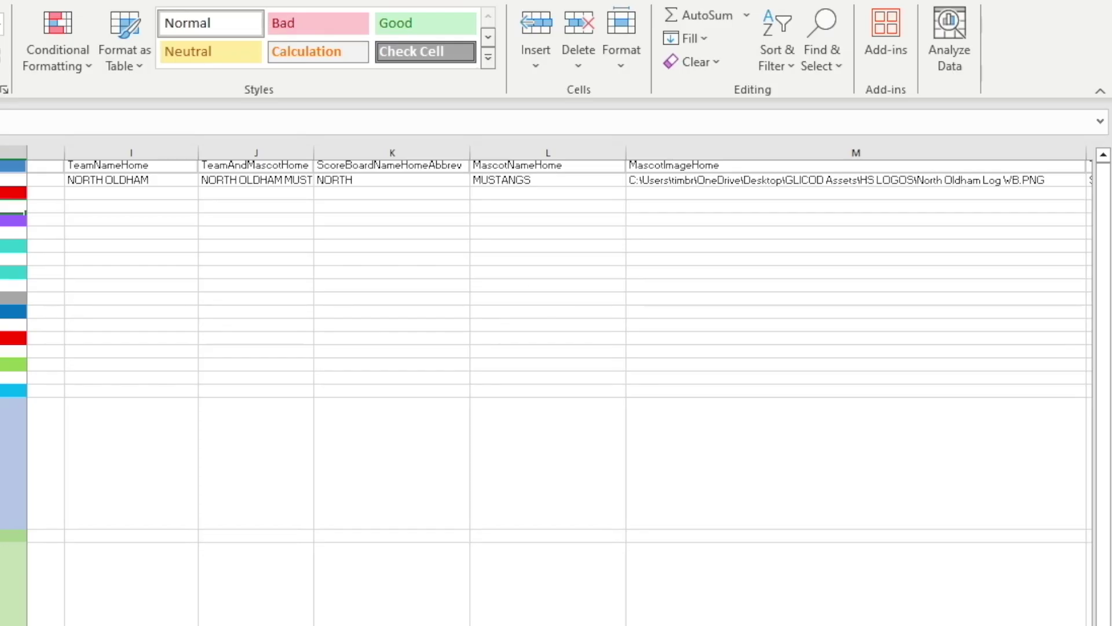
pyautogui.hscroll(3, 544, 167)
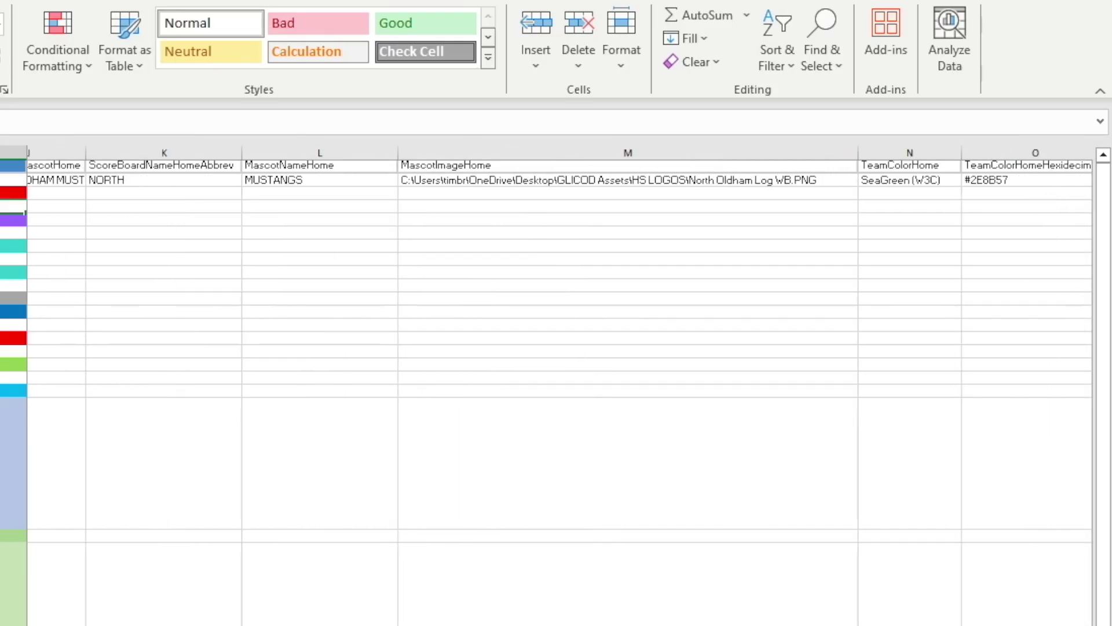
pyautogui.hscroll(3, 560, 386)
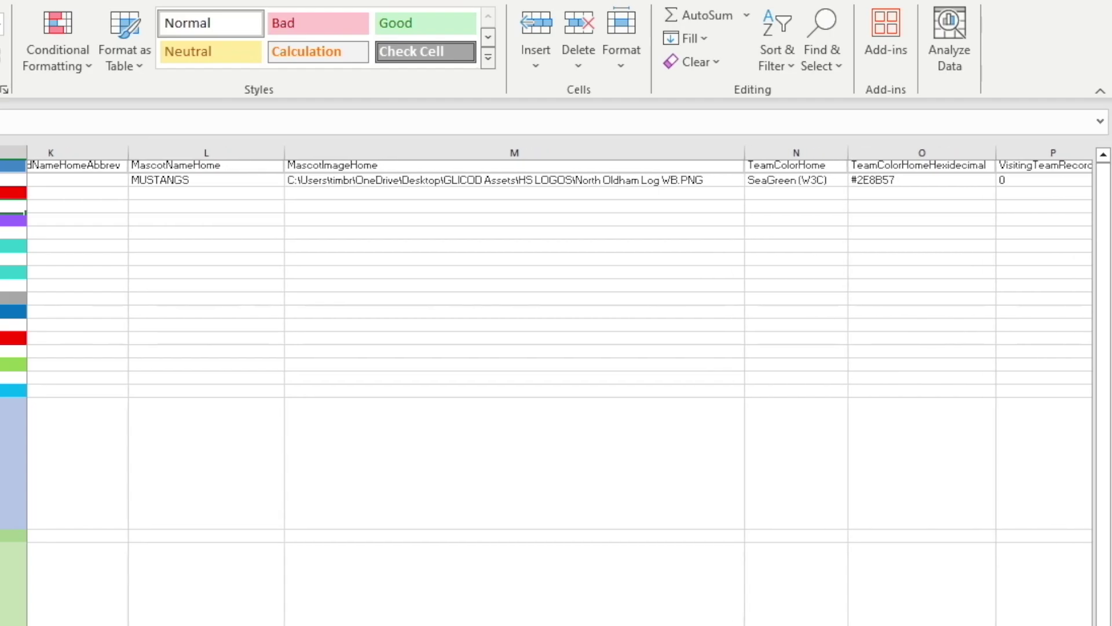
pyautogui.hscroll(4, 559, 386)
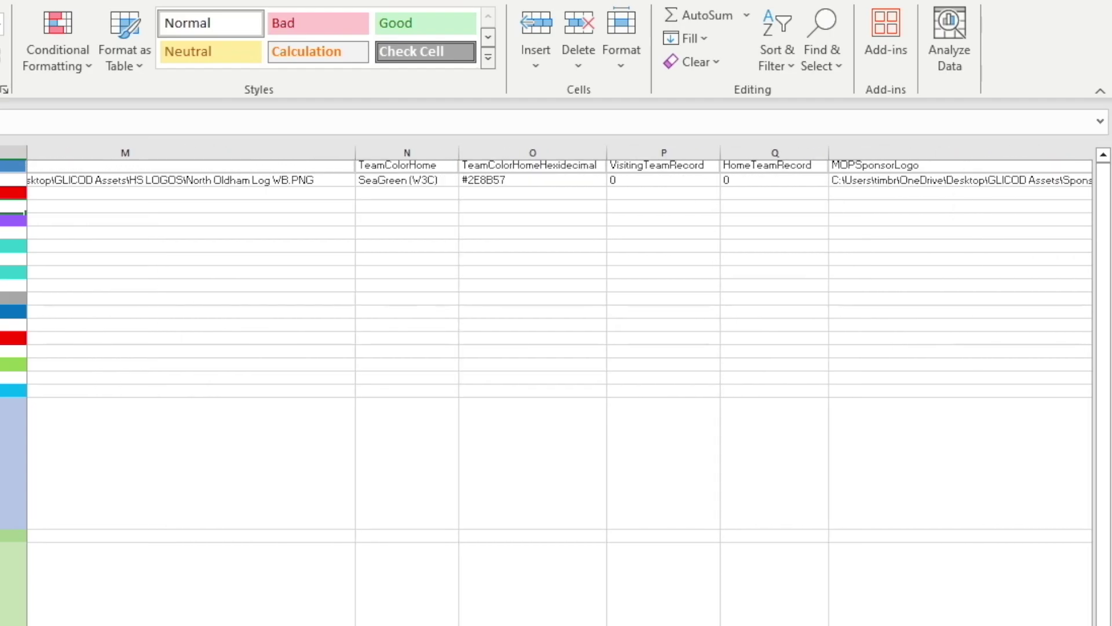
pyautogui.hscroll(1, 638, 192)
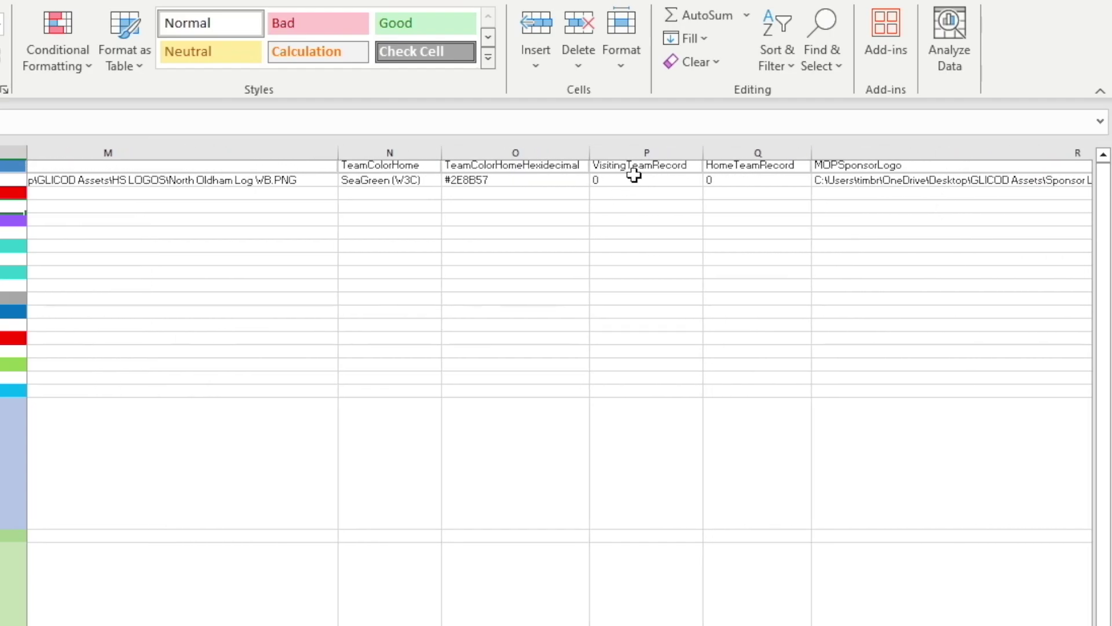
pyautogui.click(705, 178)
pyautogui.write('0')
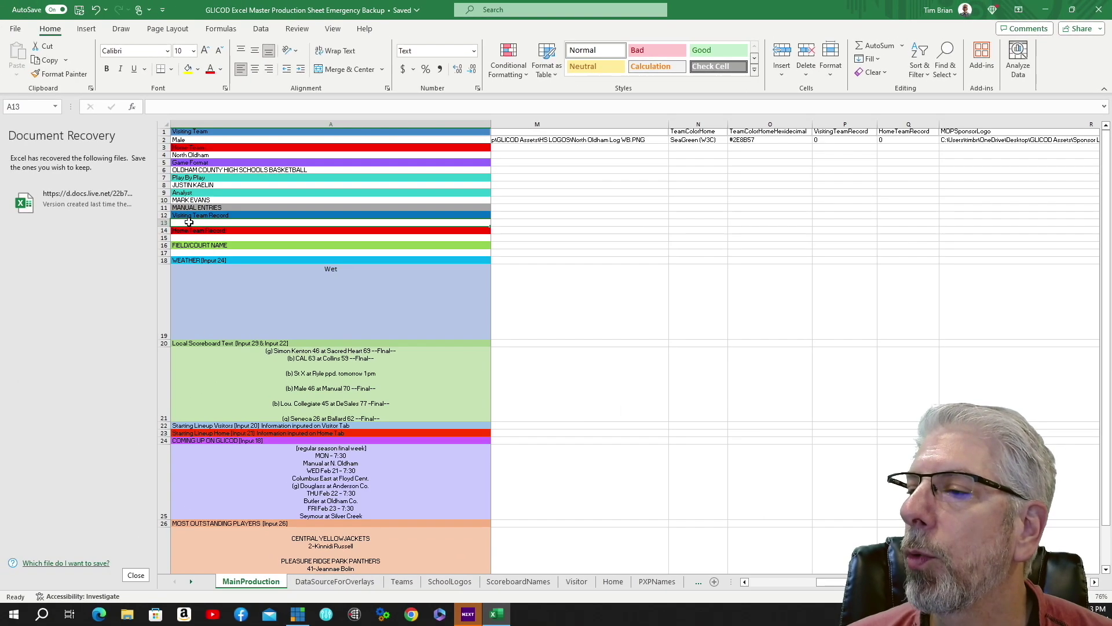
# Step: Enter record 22-2 for the visitors in A13 and 24-1 for the home team in A15
pyautogui.write('22-')
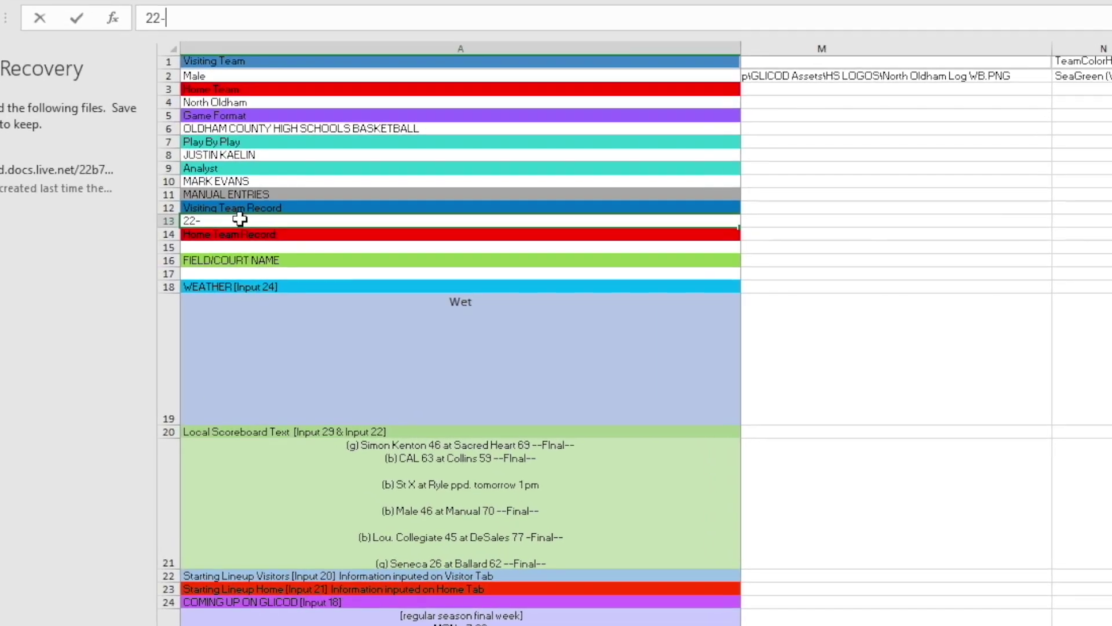
pyautogui.write('2')
pyautogui.click(193, 247)
pyautogui.write('24-1')
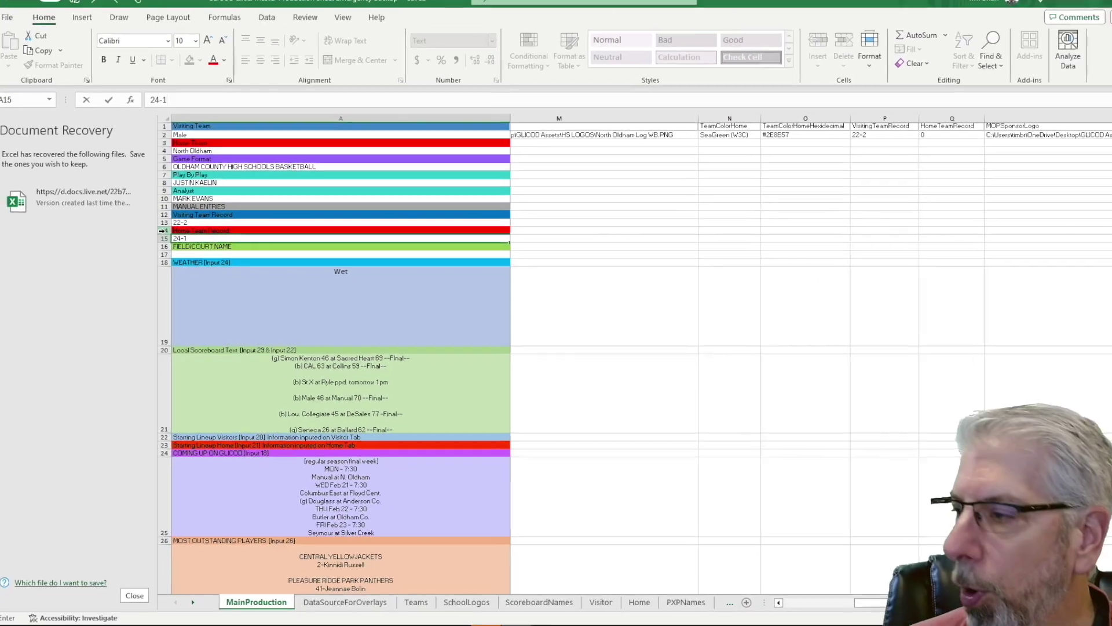
pyautogui.press('Return')
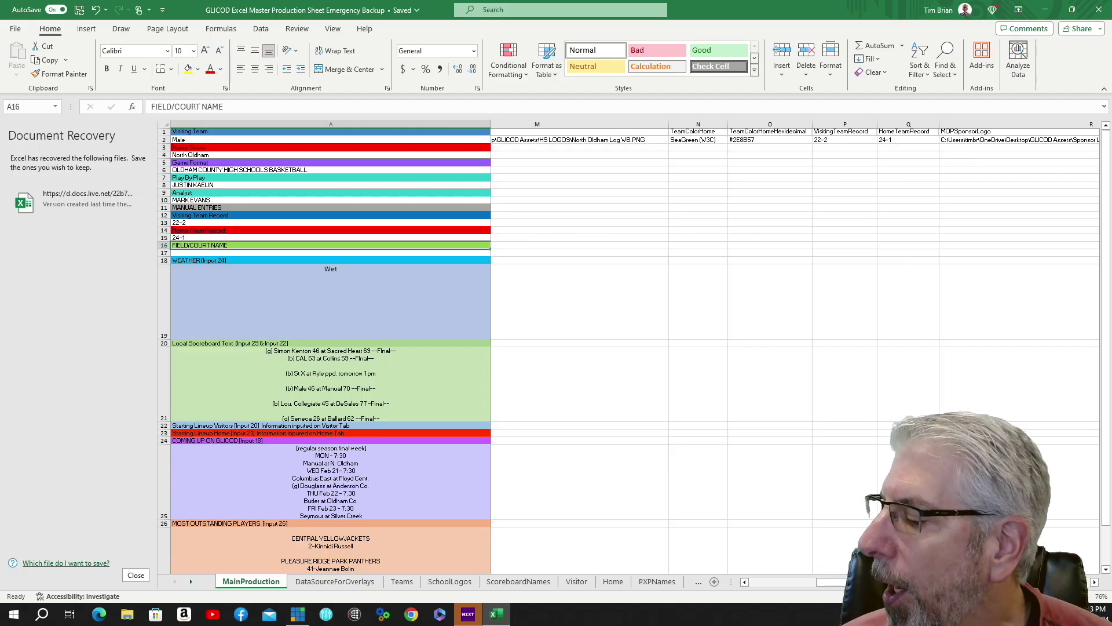
pyautogui.moveTo(843, 585); pyautogui.dragTo(874, 585)
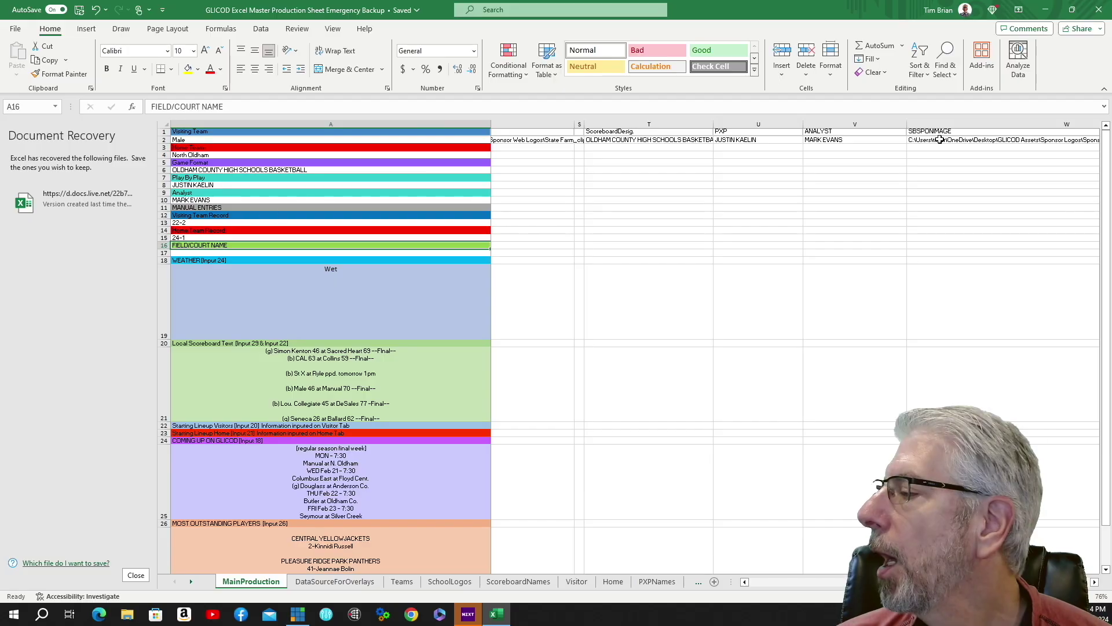
pyautogui.hscroll(6, 793, 348)
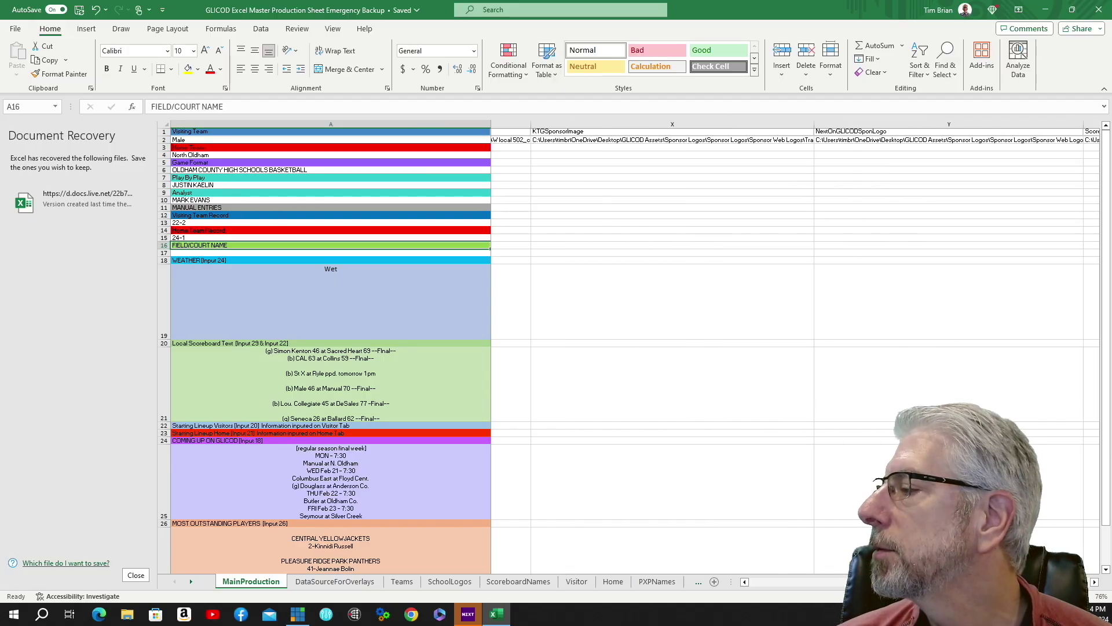
pyautogui.hscroll(8, 794, 348)
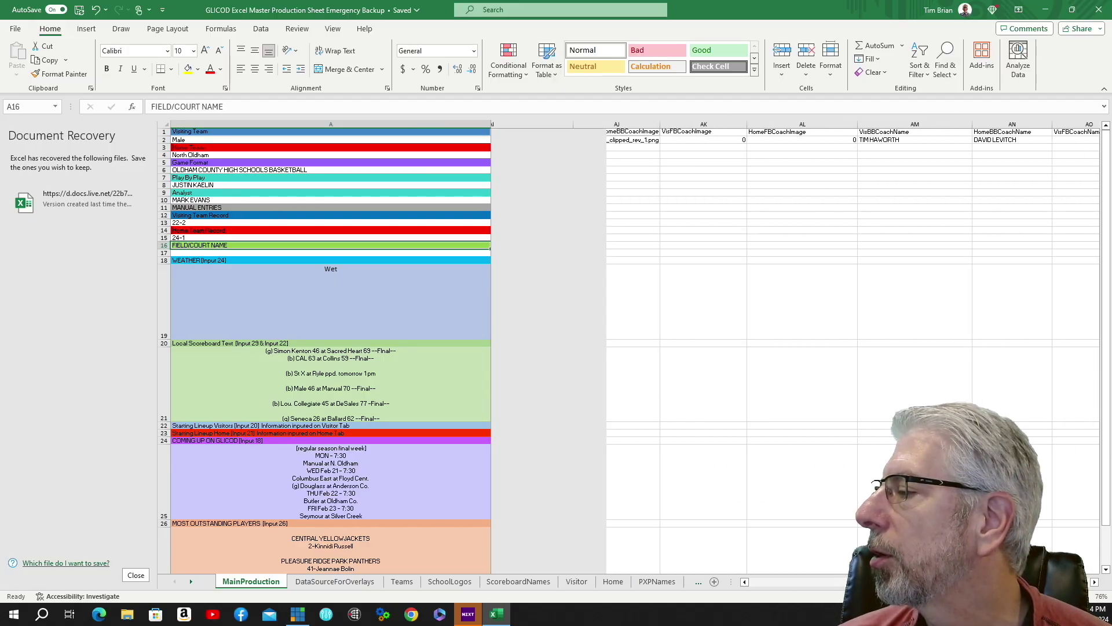
pyautogui.moveTo(880, 582); pyautogui.dragTo(768, 582)
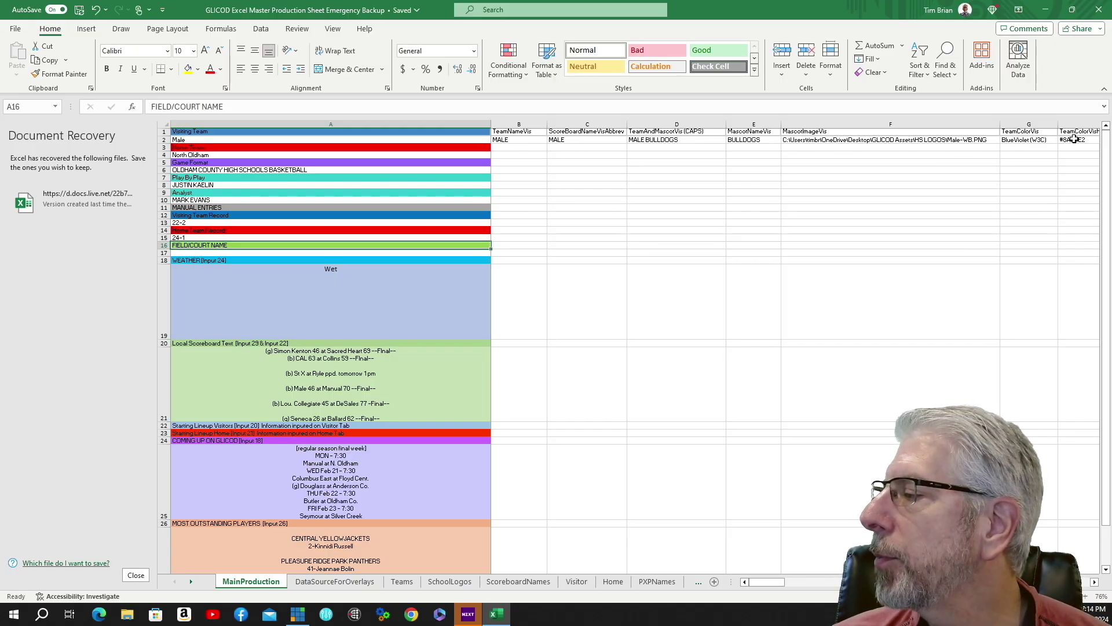
# Step: Scroll down the column A sections and select the most outstanding players text block
pyautogui.scroll(-3, 457, 333)
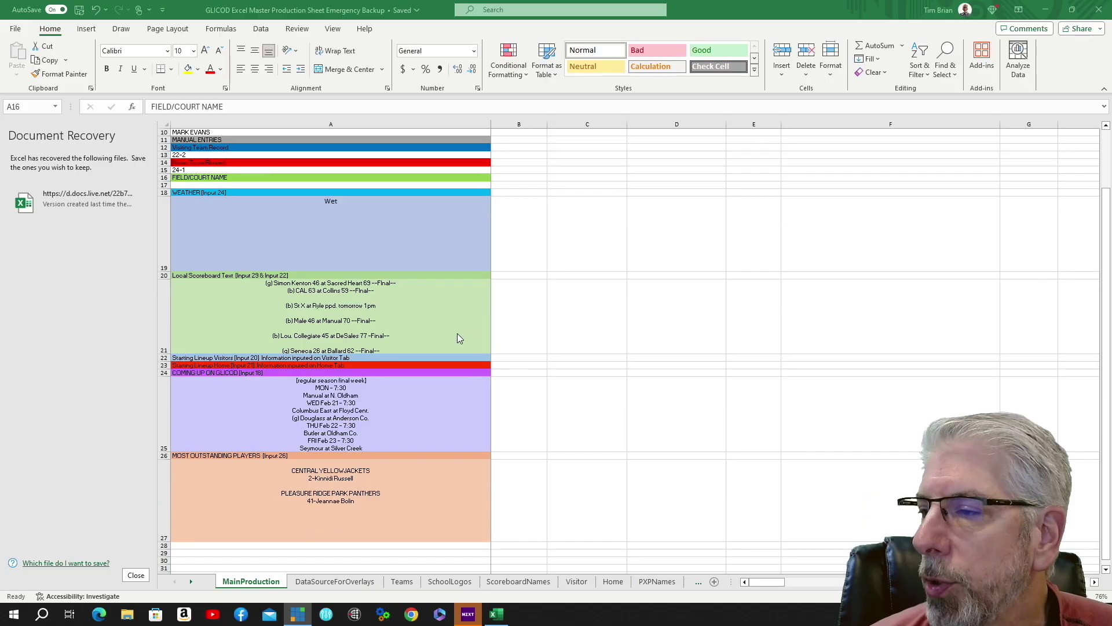
pyautogui.scroll(1, 413, 265)
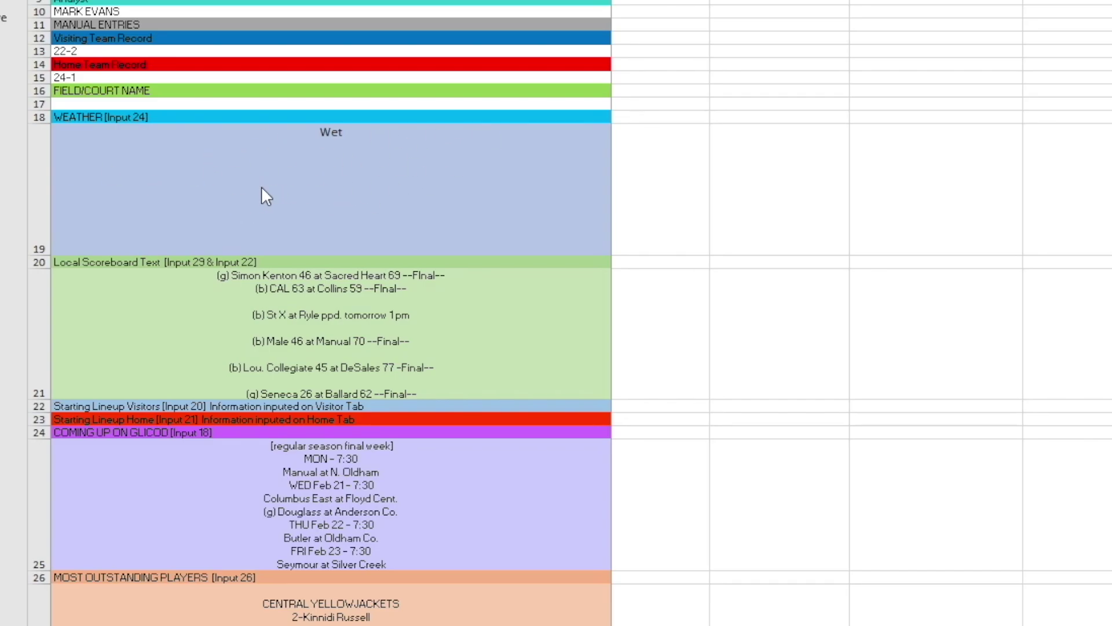
pyautogui.scroll(-1, 238, 157)
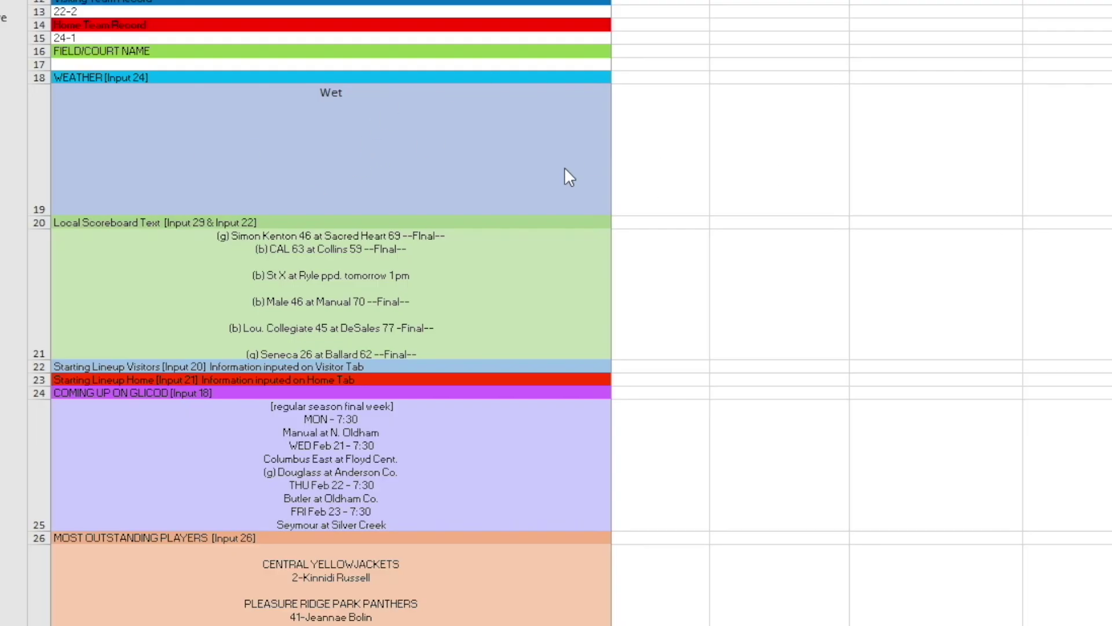
pyautogui.scroll(-1, 200, 293)
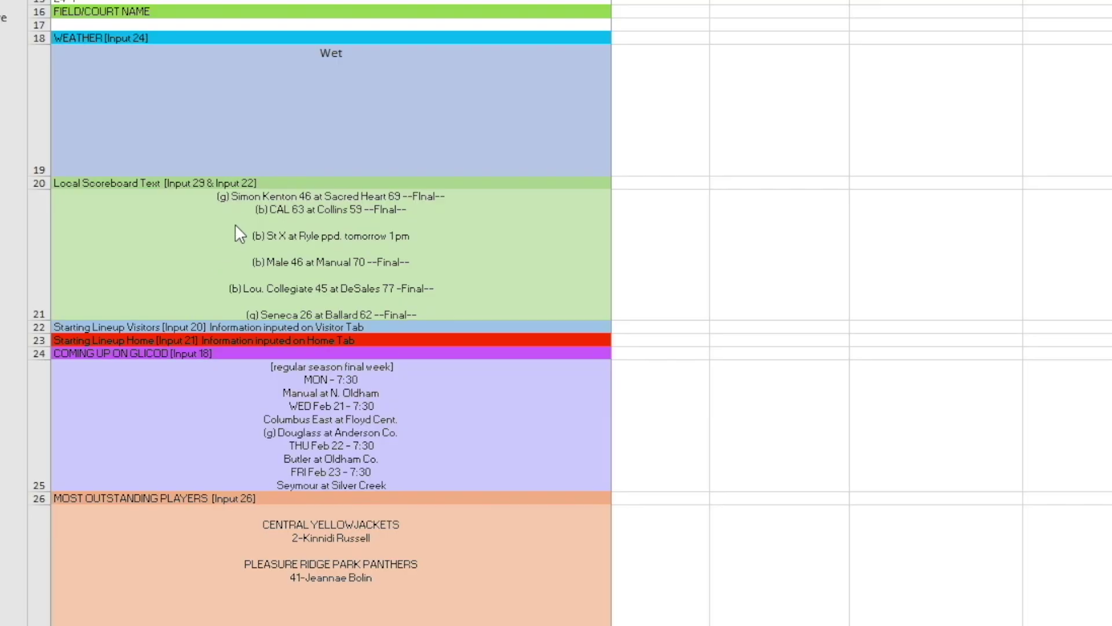
pyautogui.scroll(-1, 239, 222)
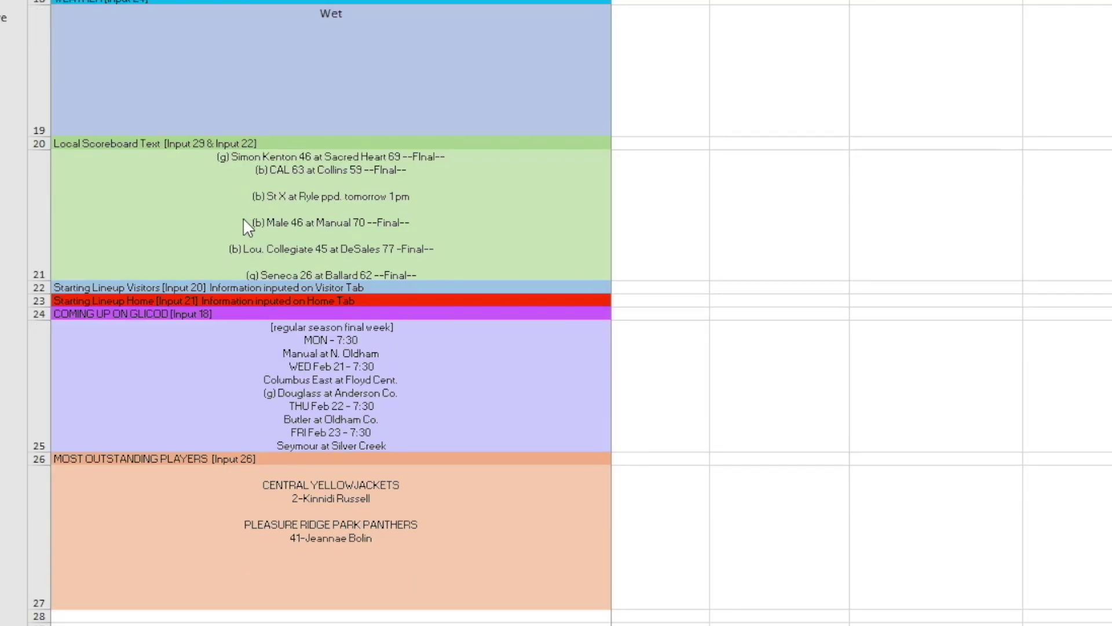
pyautogui.scroll(-1, 245, 226)
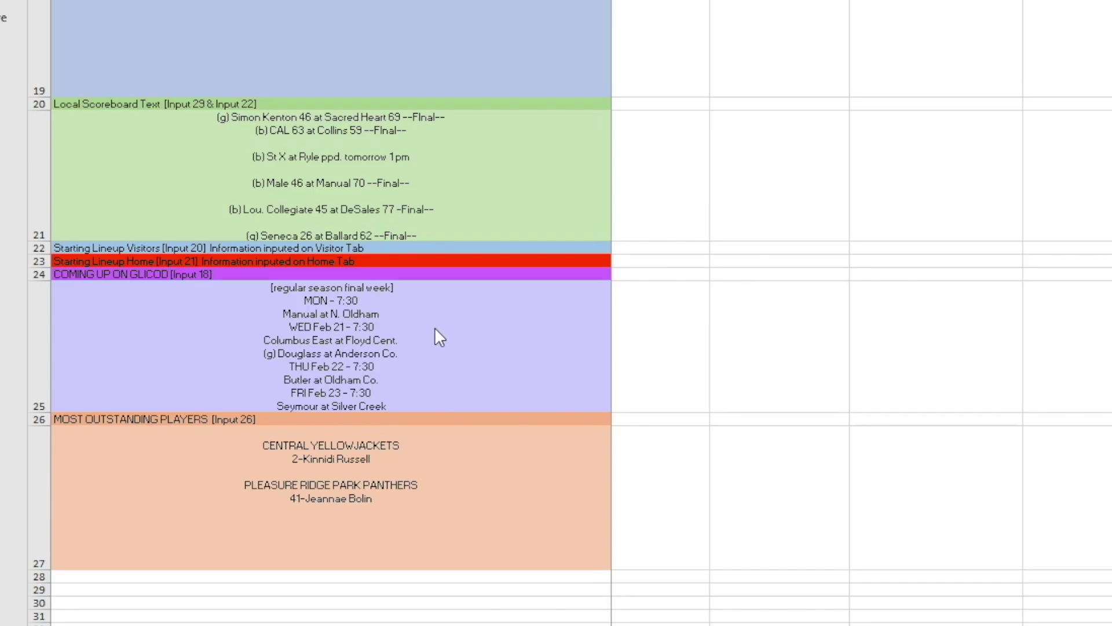
pyautogui.scroll(-1, 433, 325)
pyautogui.click(202, 454)
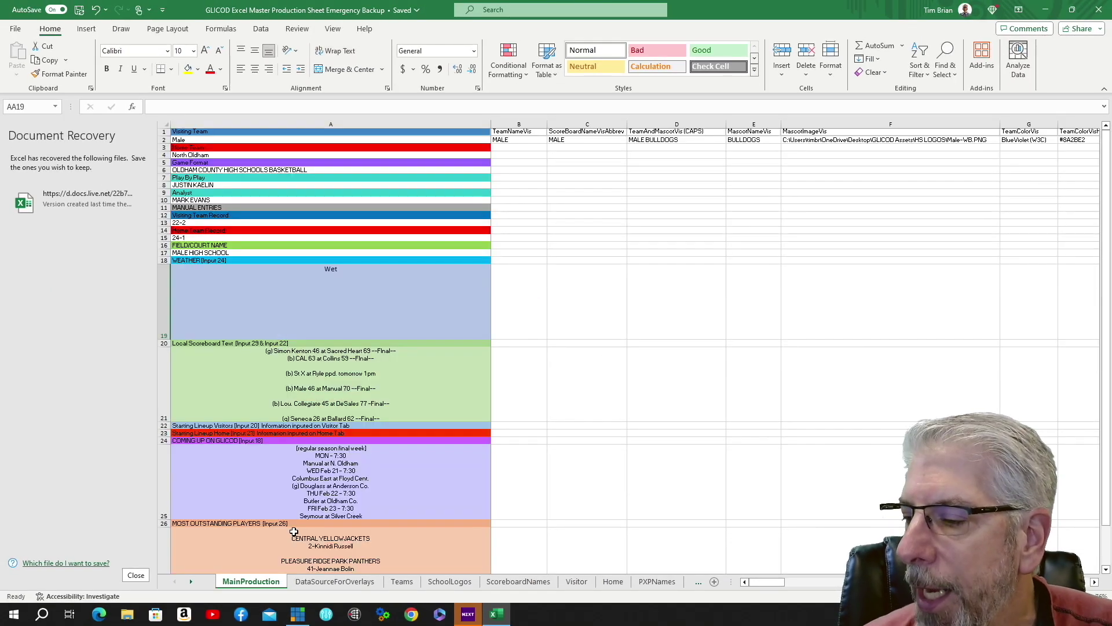
pyautogui.click(336, 581)
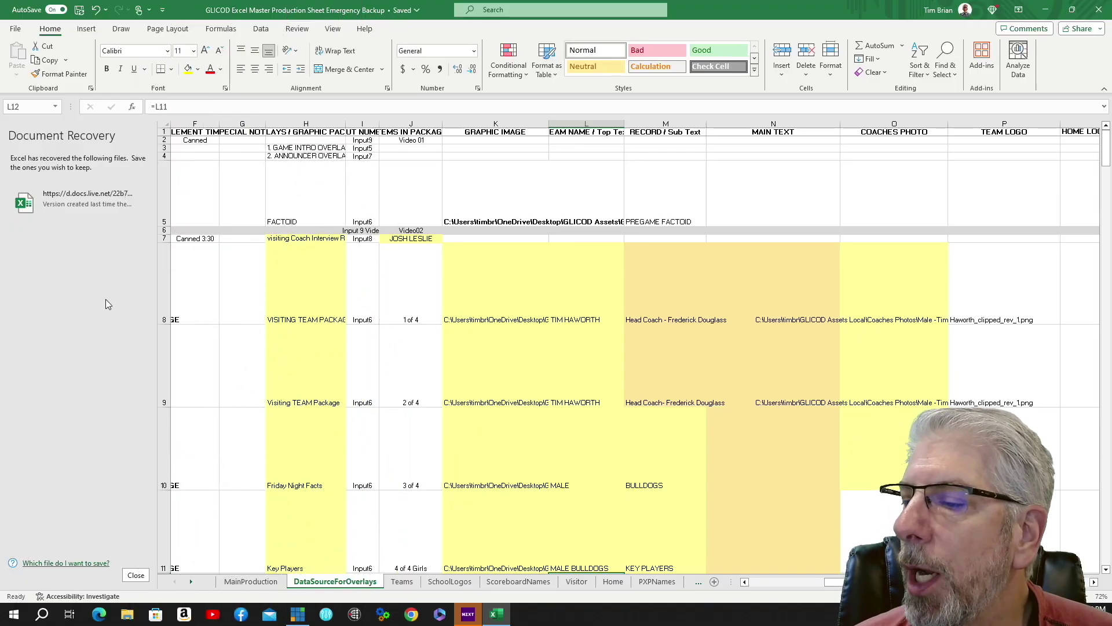
pyautogui.click(136, 574)
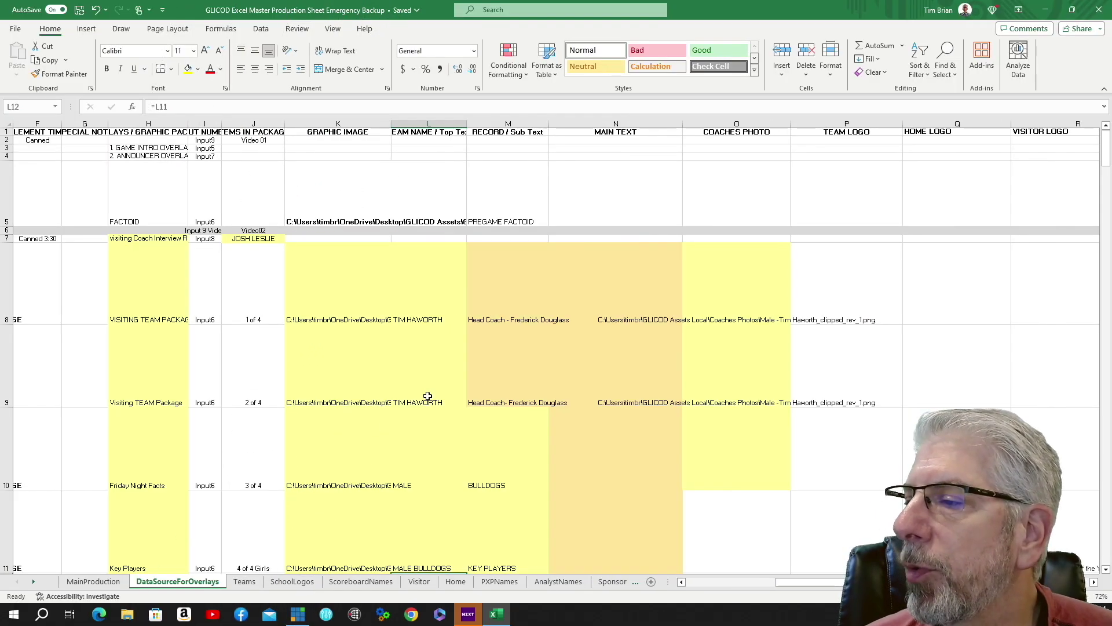
pyautogui.scroll(-3, 434, 371)
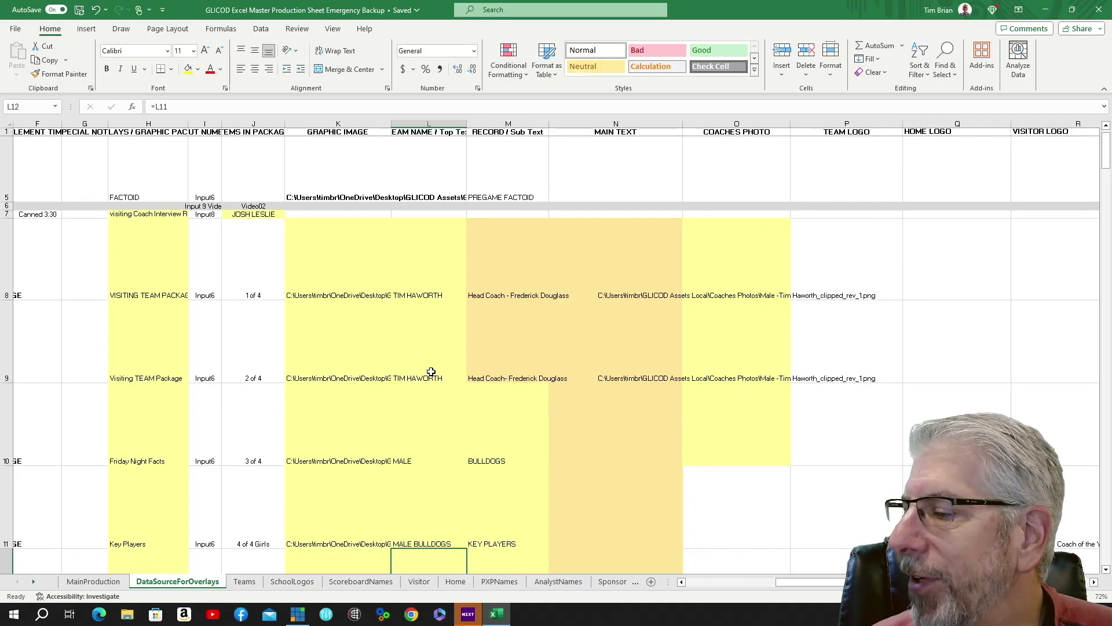
pyautogui.scroll(1, 437, 370)
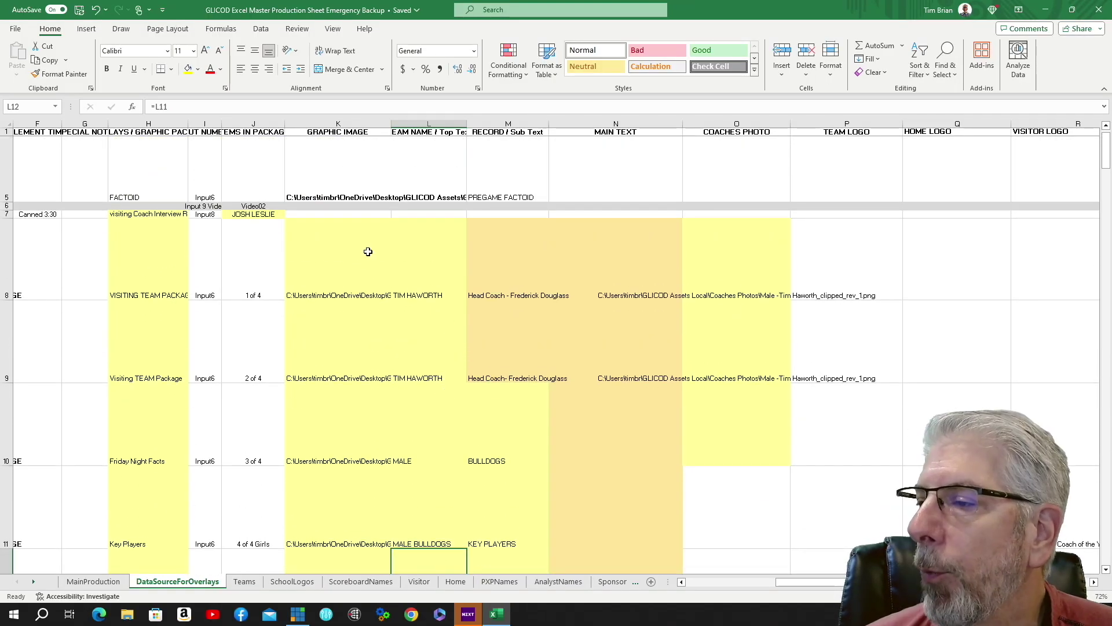
pyautogui.scroll(-1, 382, 243)
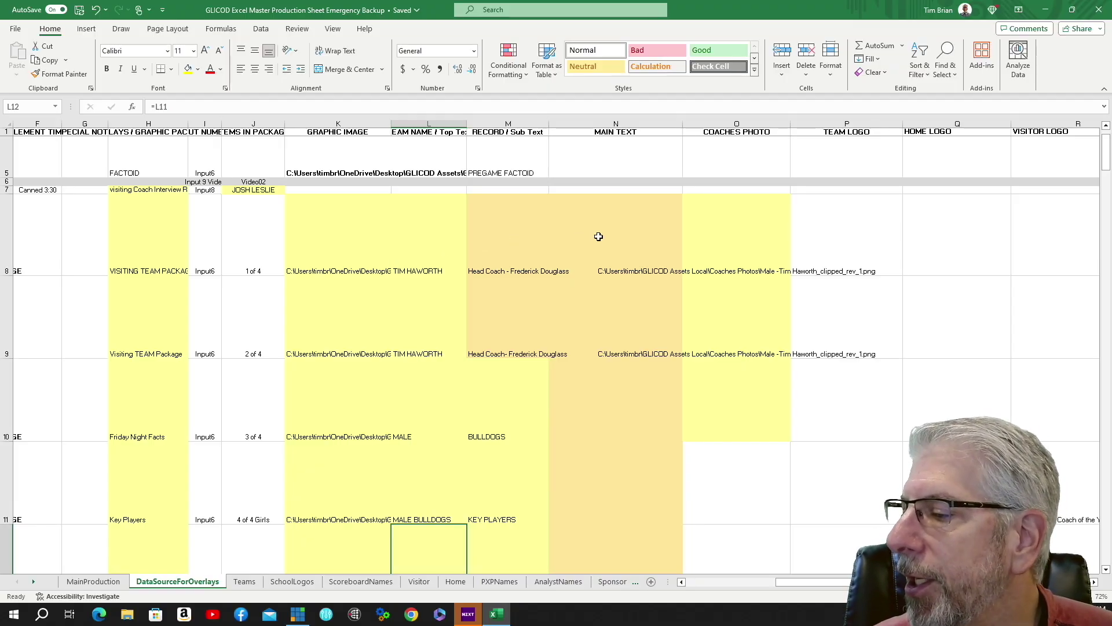
pyautogui.scroll(-1, 598, 237)
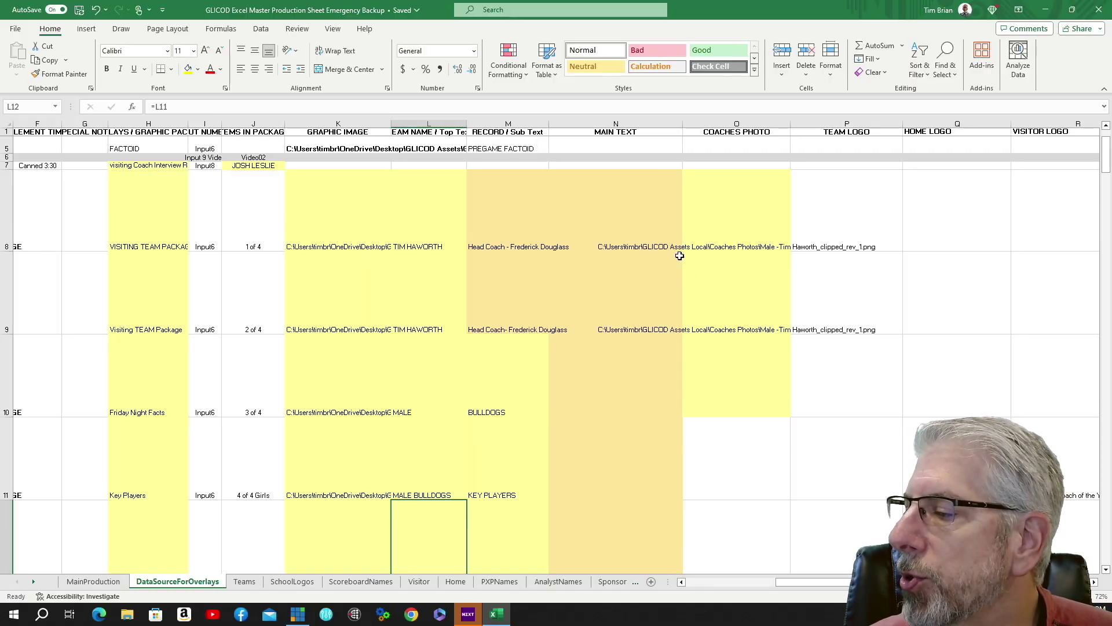
pyautogui.scroll(-1, 679, 256)
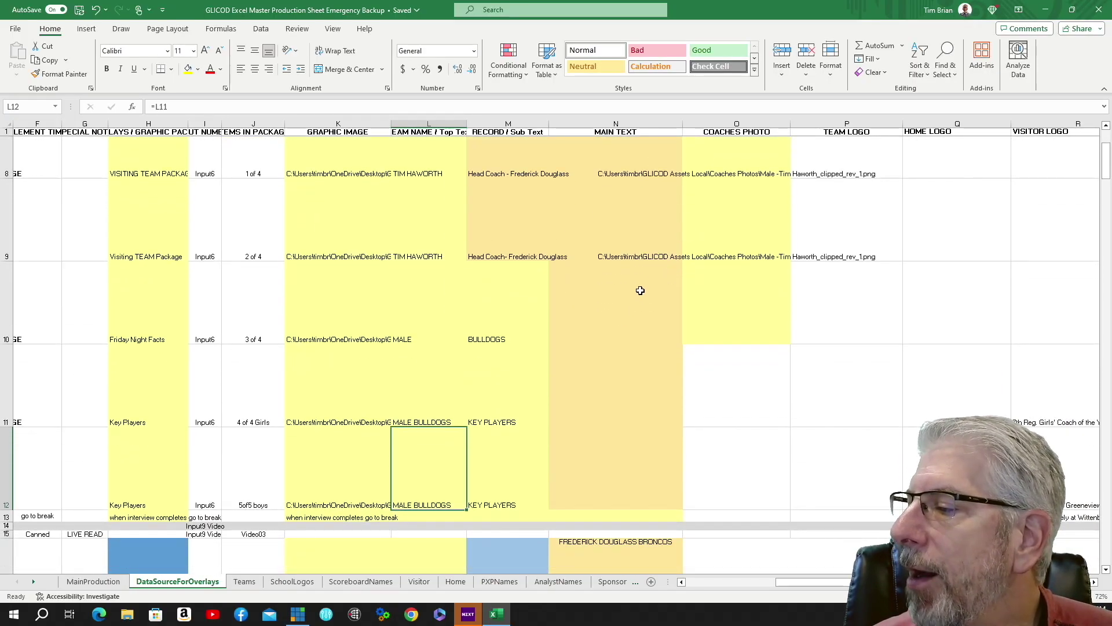
pyautogui.click(610, 299)
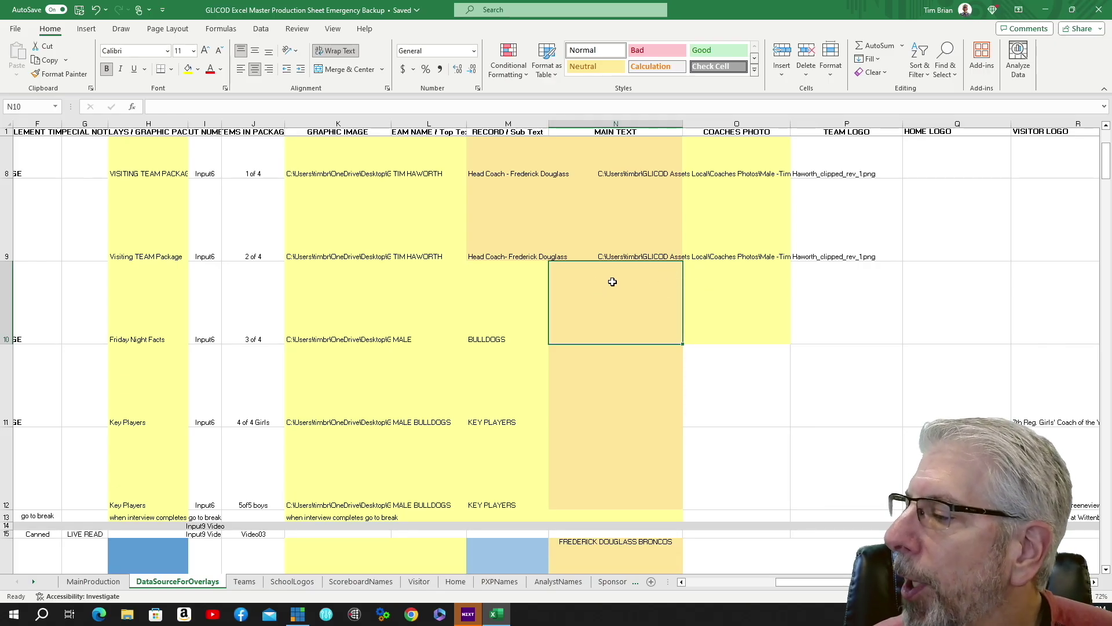
pyautogui.scroll(-1, 614, 281)
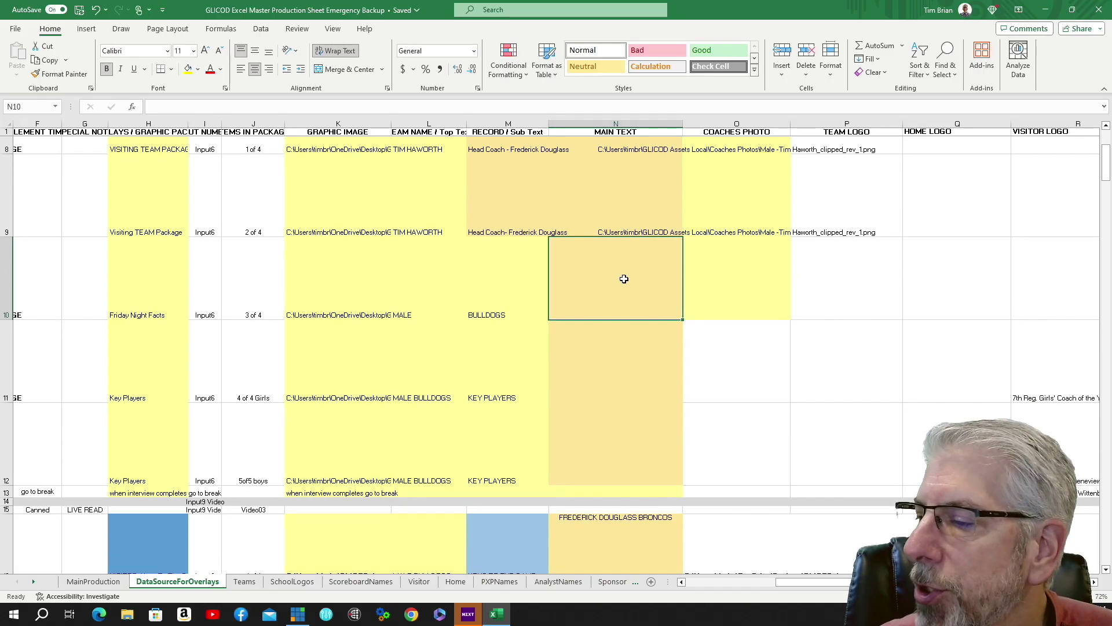
pyautogui.scroll(-1, 626, 278)
pyautogui.click(619, 331)
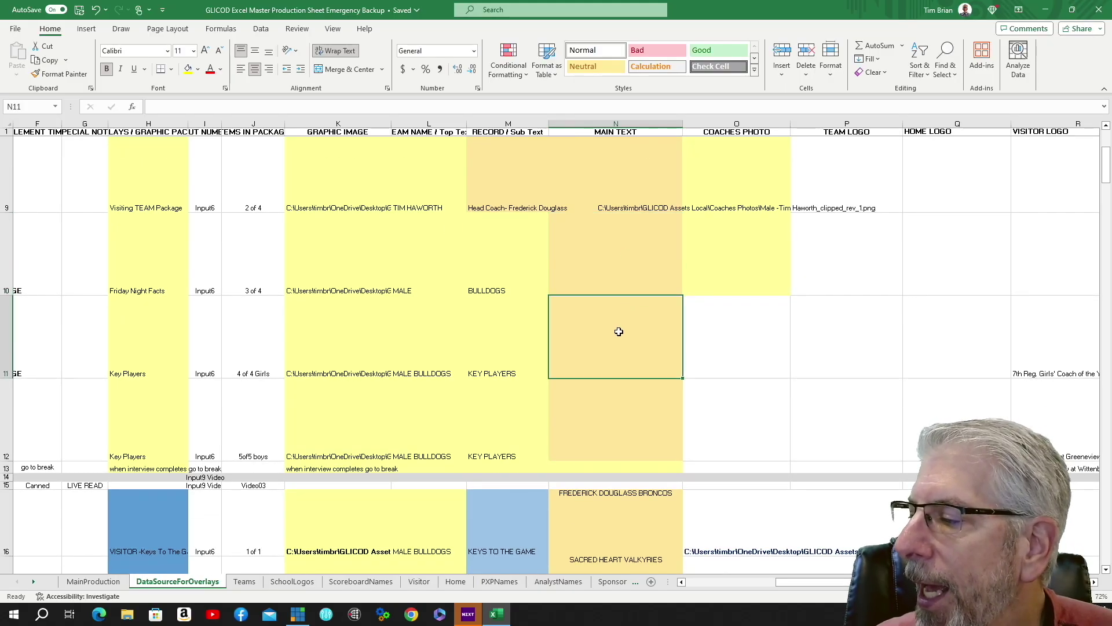
pyautogui.click(618, 430)
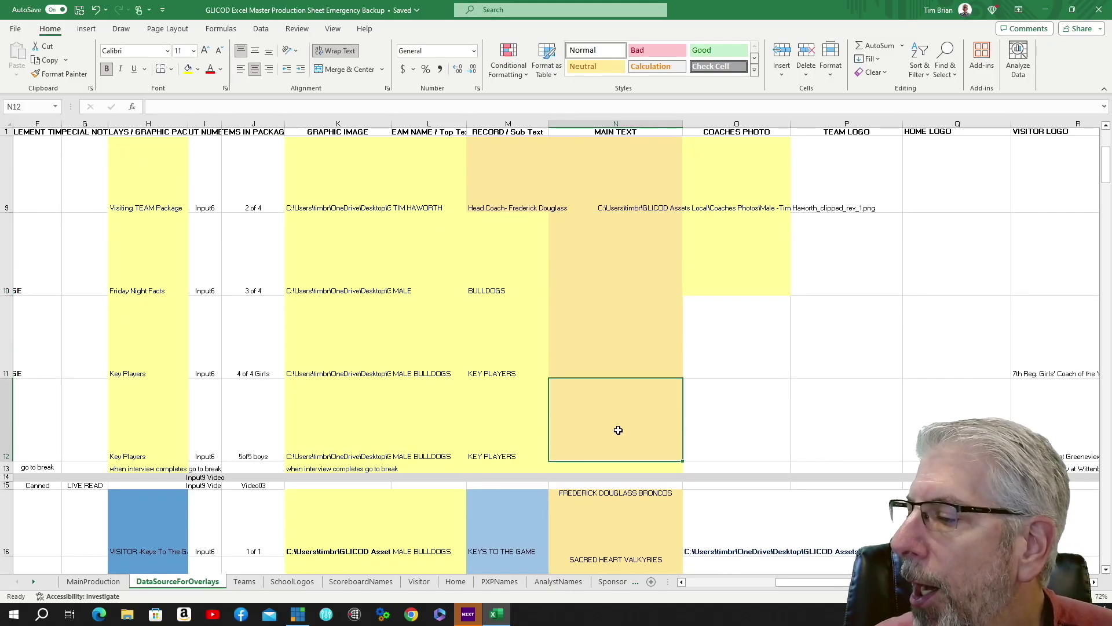
pyautogui.click(614, 326)
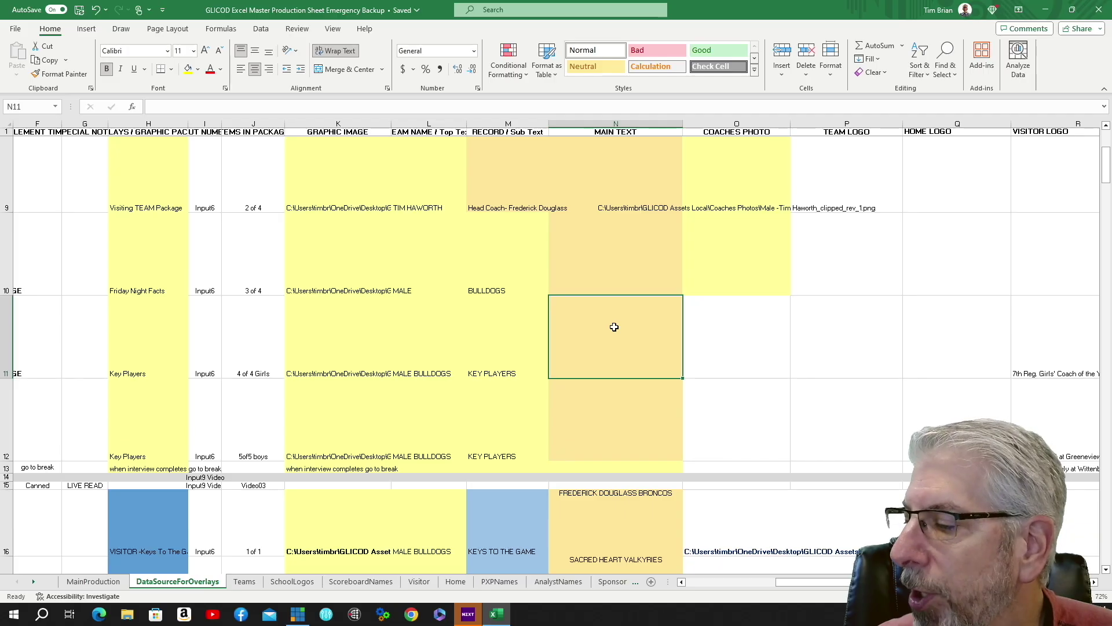
pyautogui.scroll(-3, 614, 327)
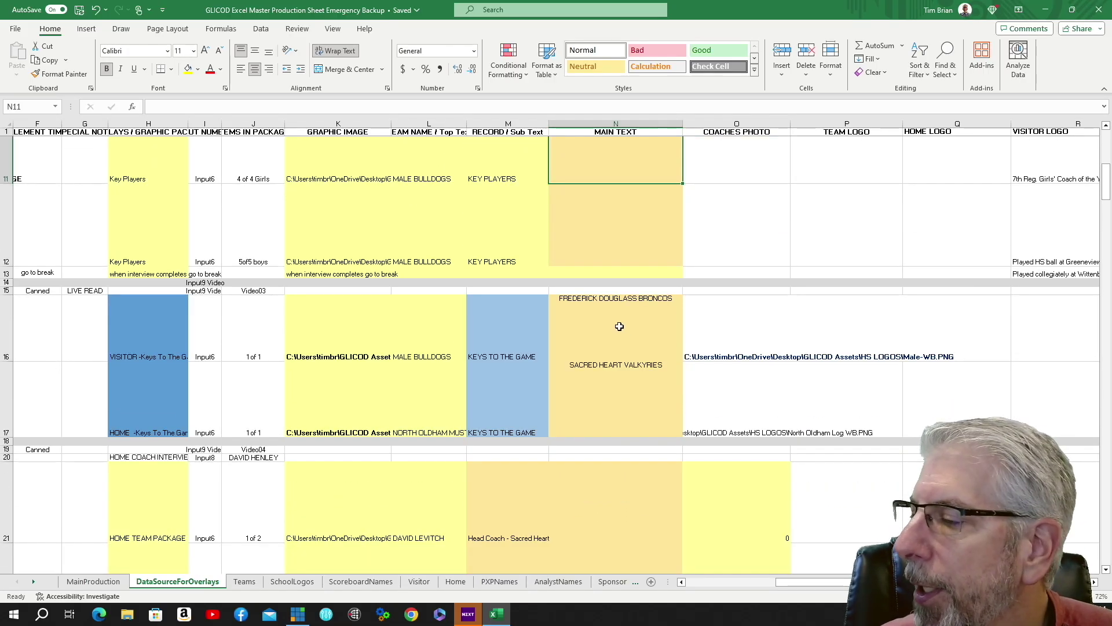
pyautogui.scroll(-2, 620, 326)
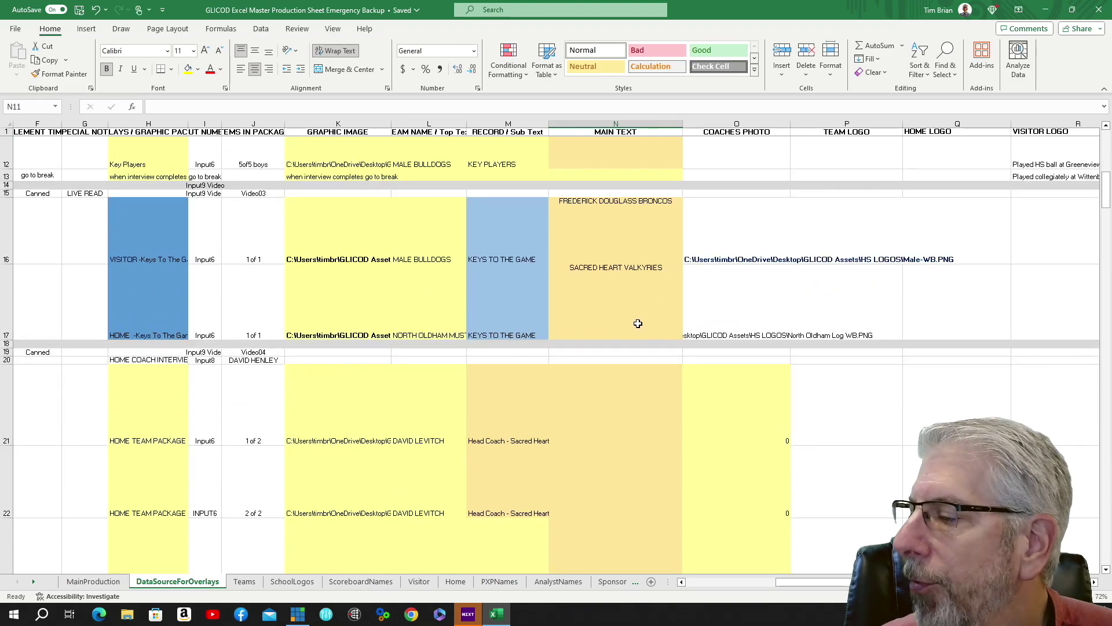
pyautogui.scroll(-1, 638, 323)
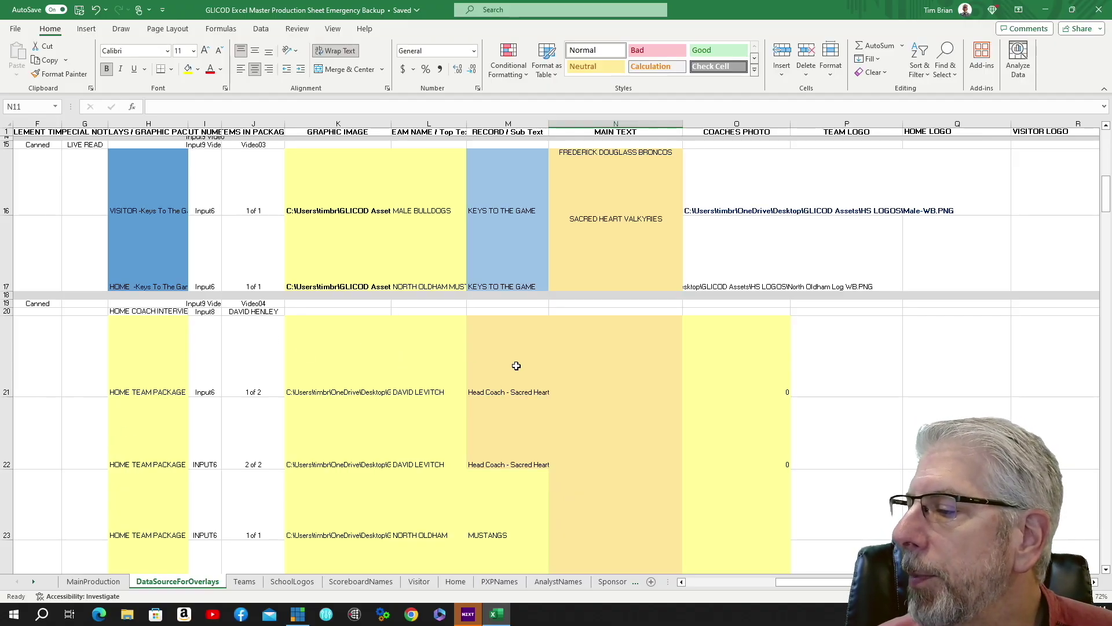
pyautogui.click(635, 347)
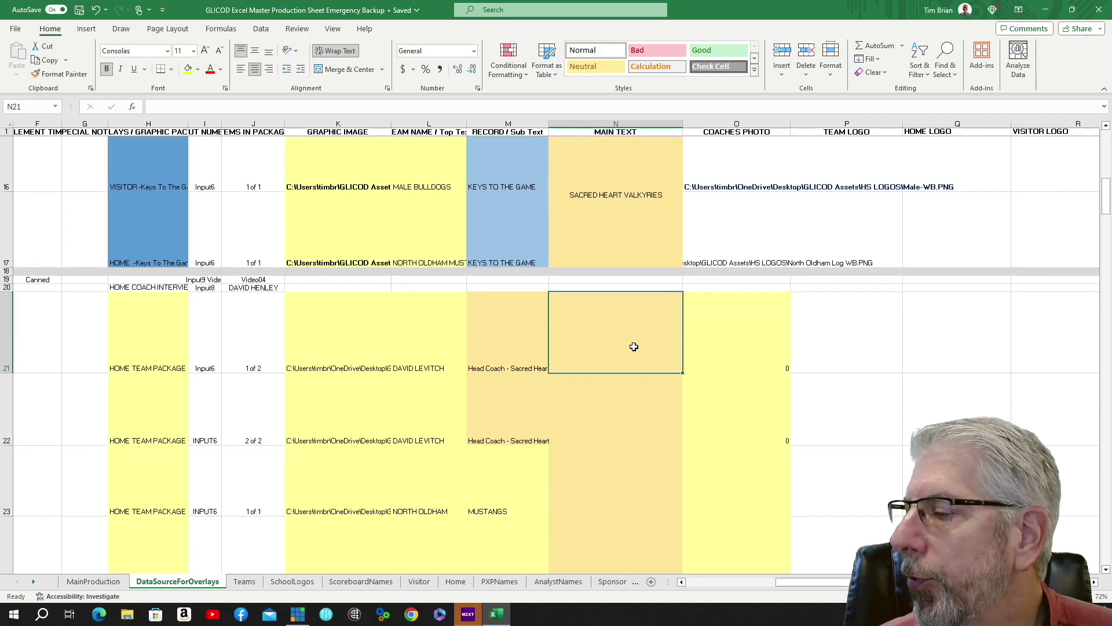
pyautogui.scroll(-1, 635, 346)
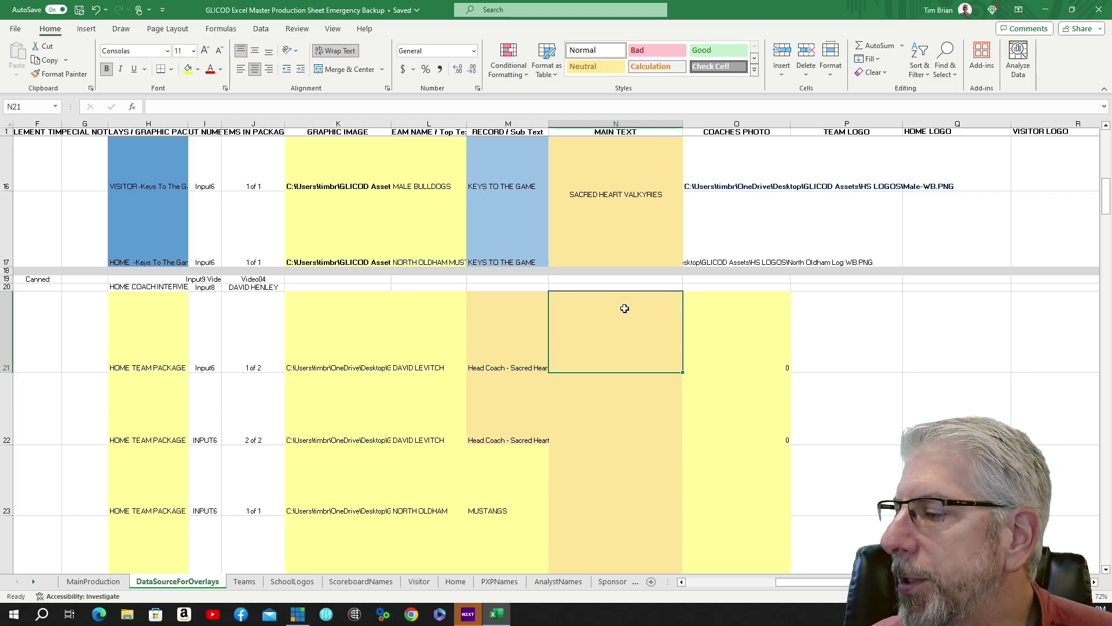
pyautogui.click(614, 413)
pyautogui.scroll(-1, 613, 420)
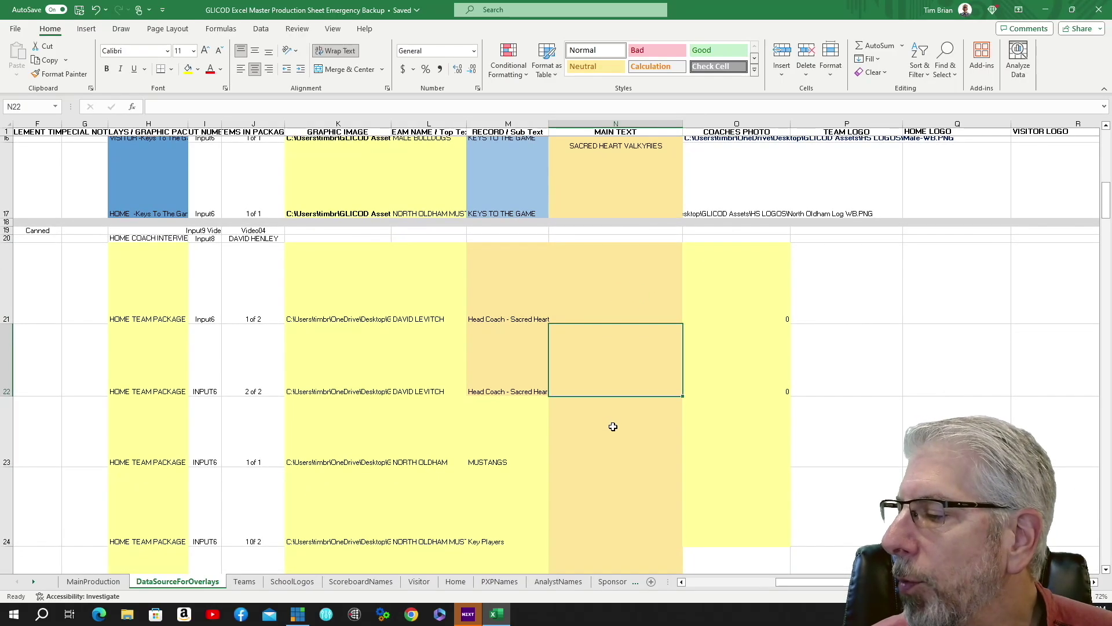
pyautogui.click(613, 426)
pyautogui.scroll(-2, 613, 426)
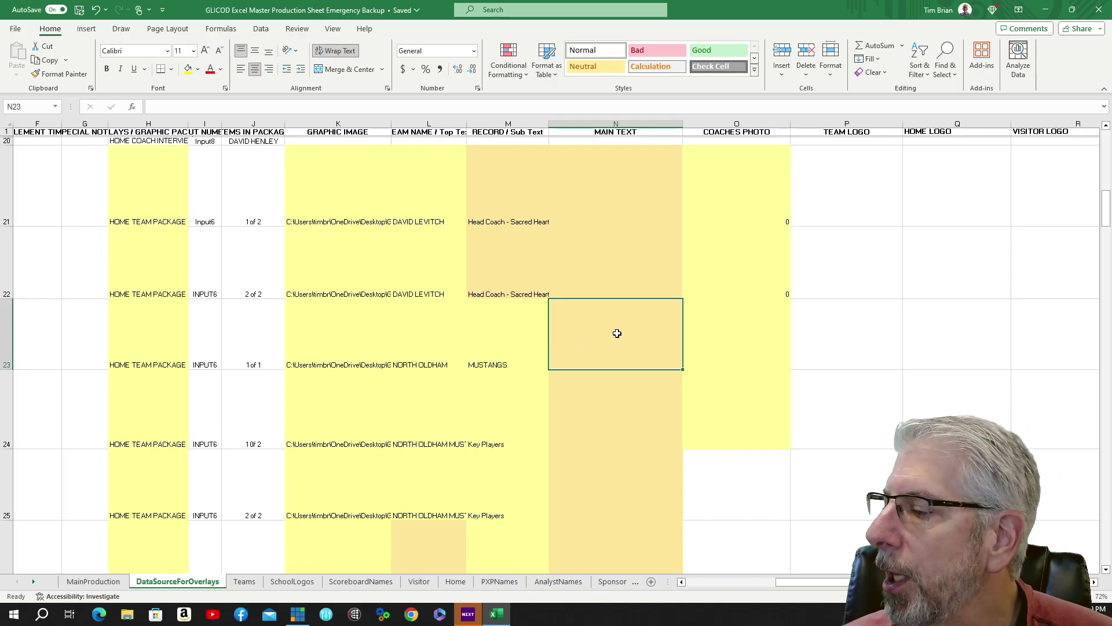
pyautogui.scroll(-1, 617, 333)
pyautogui.click(614, 360)
pyautogui.click(616, 439)
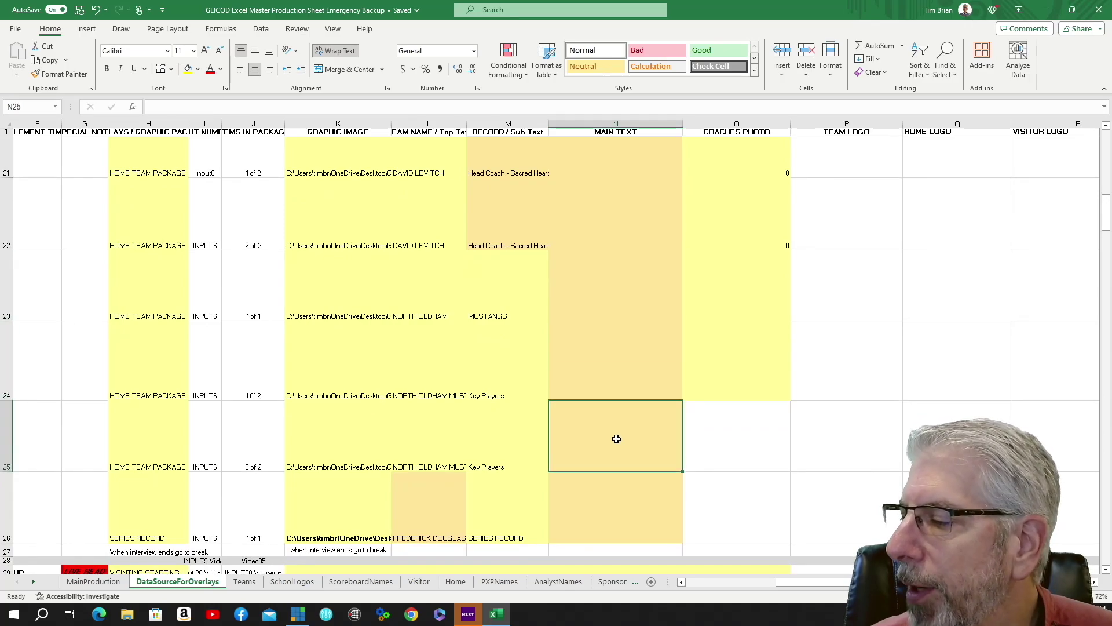
pyautogui.click(634, 363)
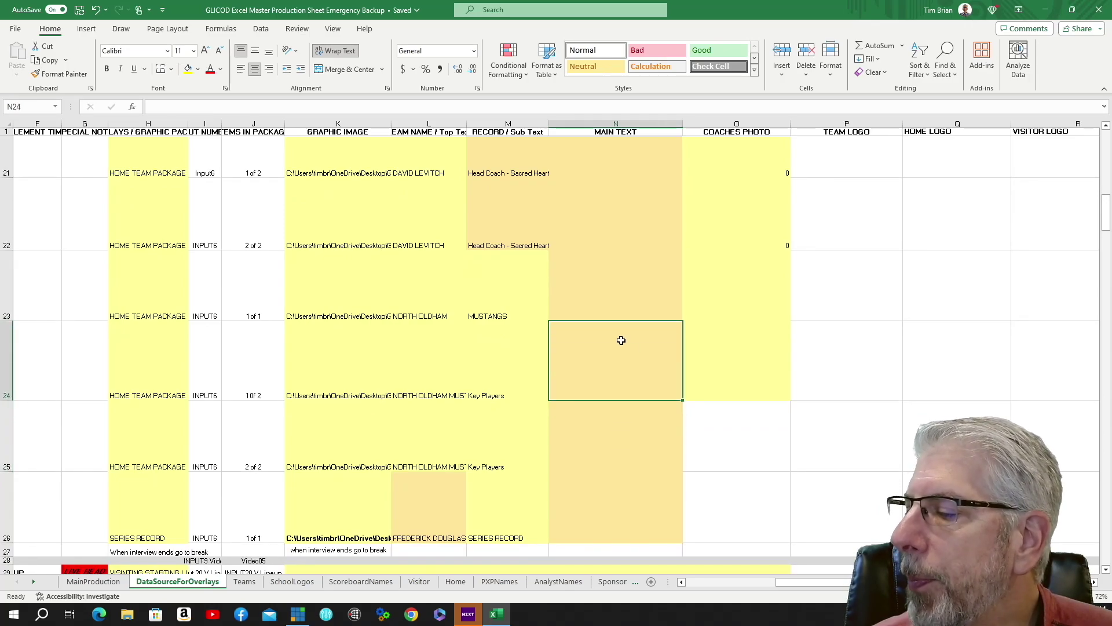
pyautogui.scroll(-1, 636, 418)
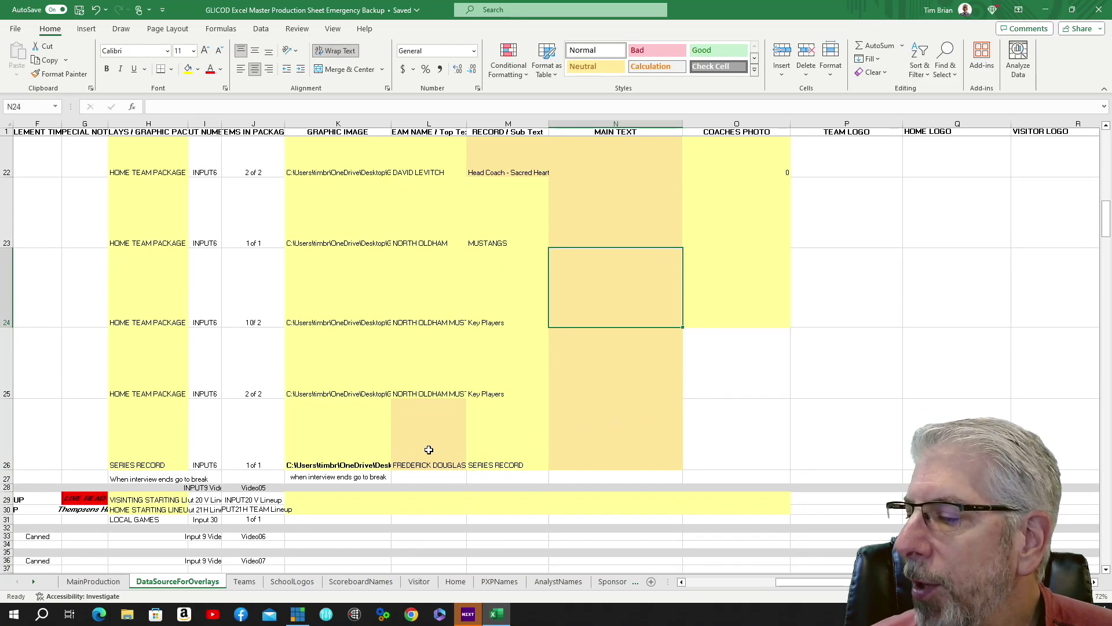
pyautogui.click(615, 434)
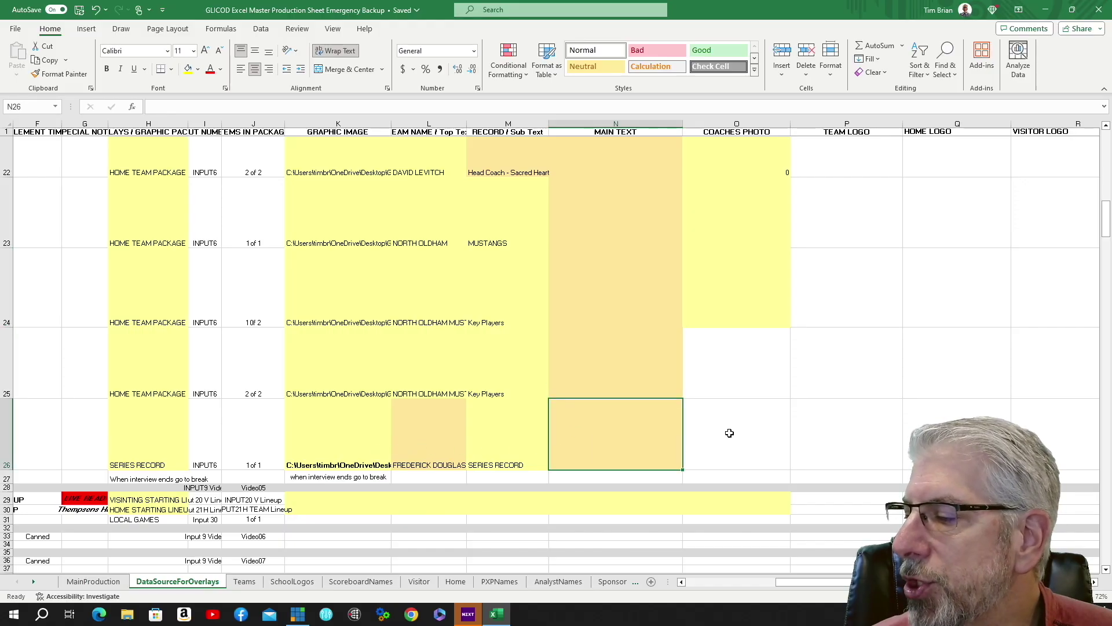
pyautogui.scroll(-1, 640, 439)
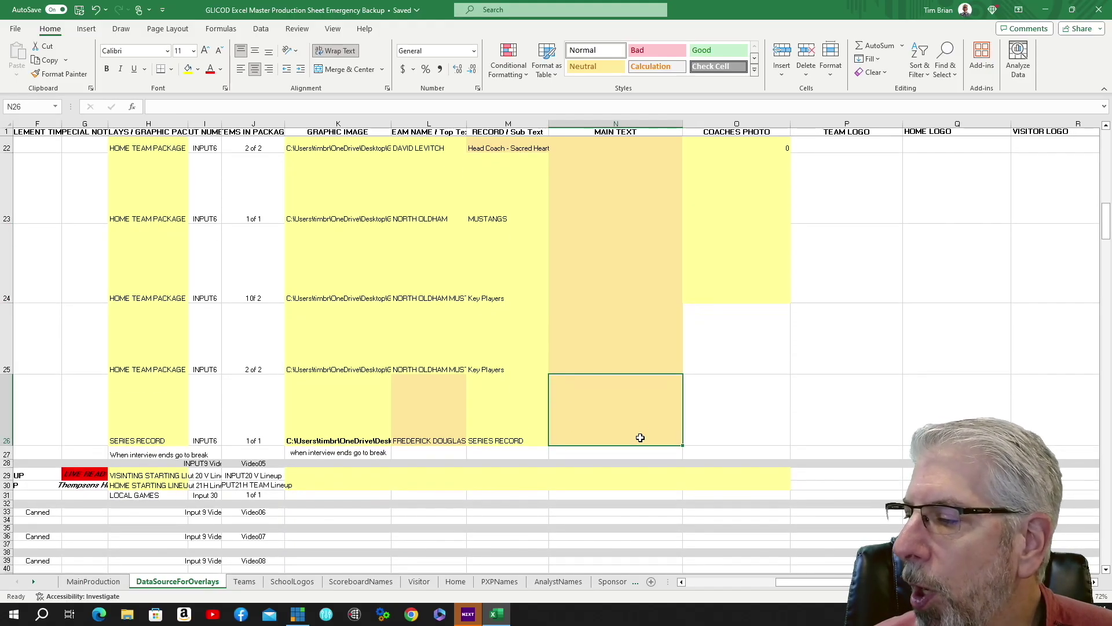
pyautogui.scroll(3, 644, 434)
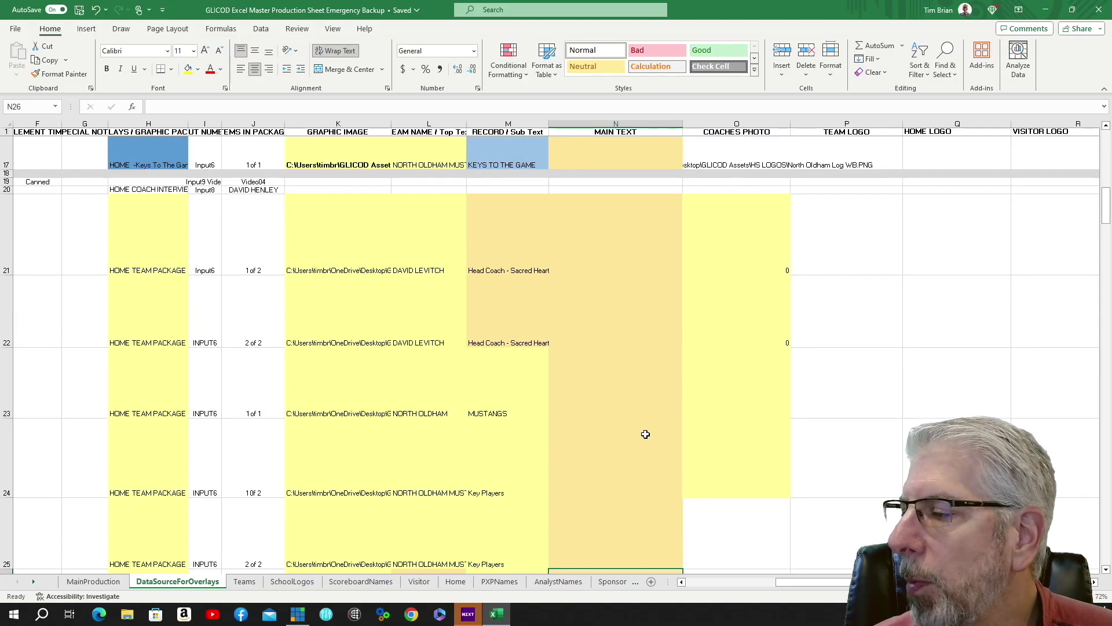
pyautogui.scroll(4, 646, 434)
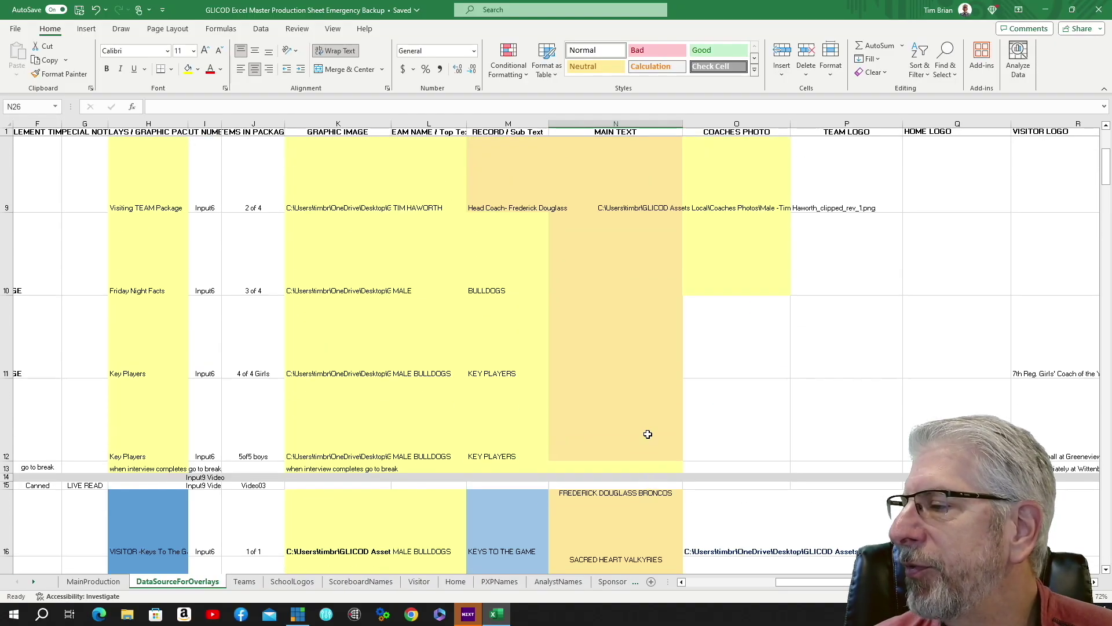
pyautogui.scroll(3, 648, 434)
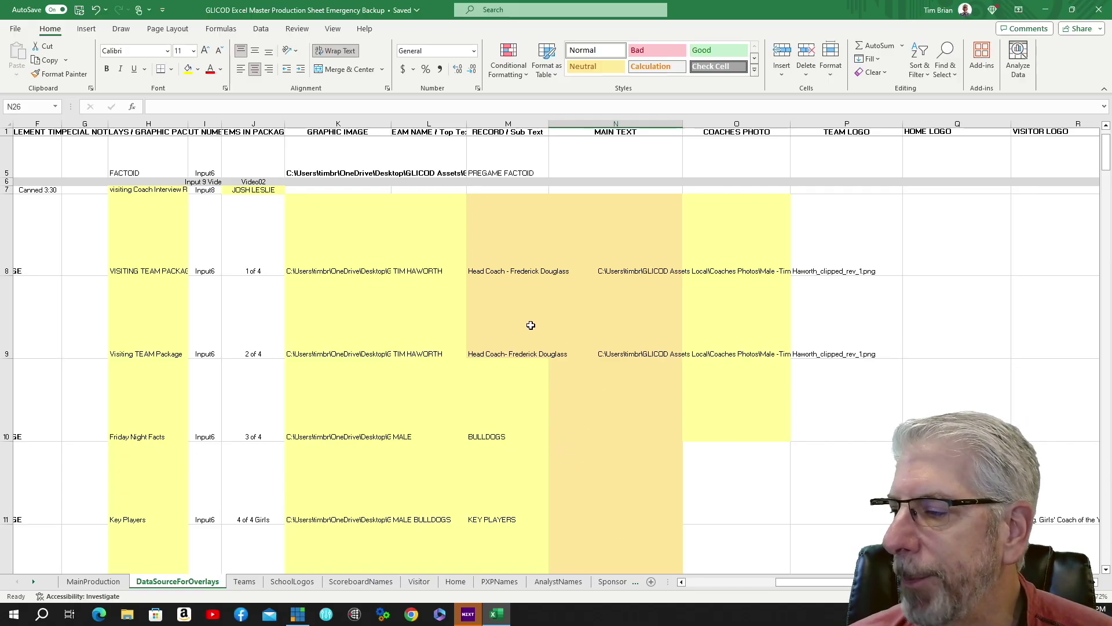
# Step: Switch to the Teams sheet and scroll back to column A, row 1
pyautogui.click(244, 581)
pyautogui.scroll(15, 243, 492)
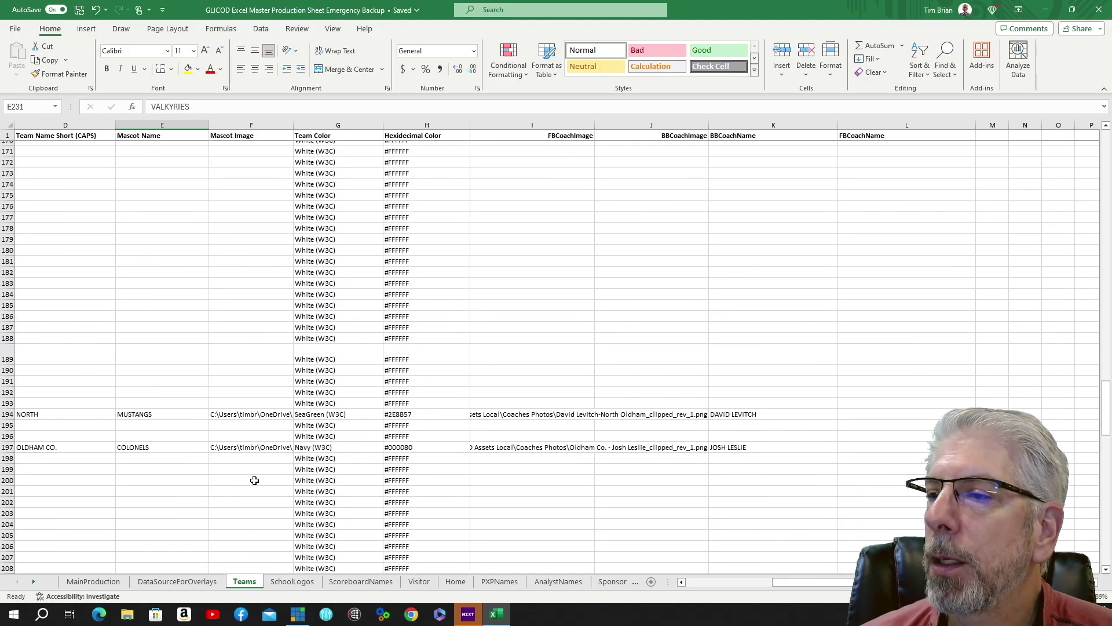
pyautogui.scroll(13, 254, 481)
pyautogui.moveTo(834, 582); pyautogui.dragTo(675, 602)
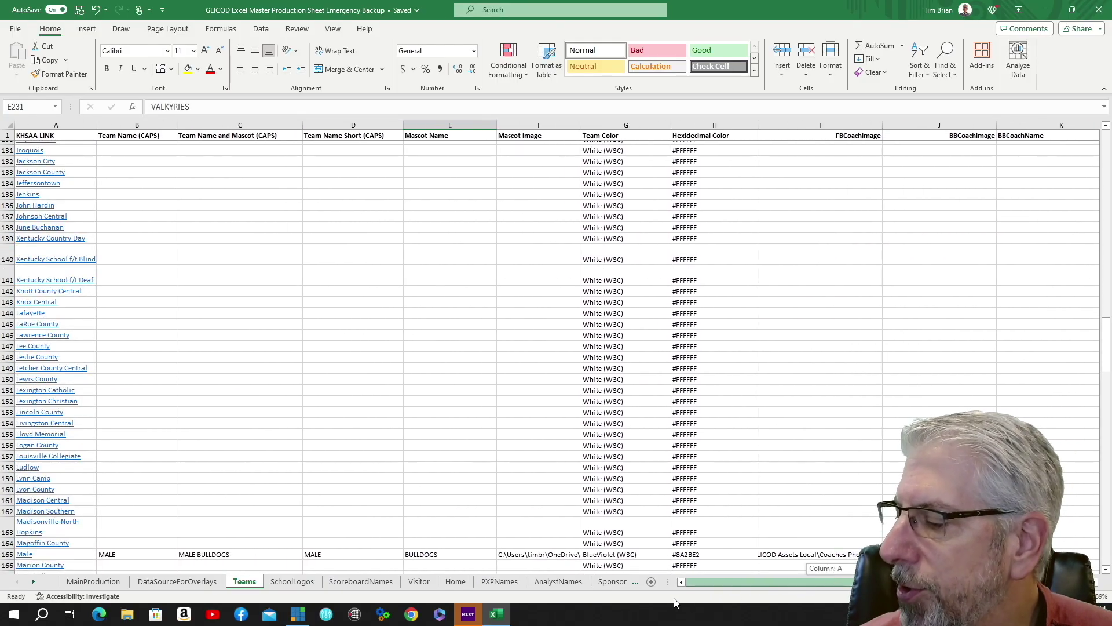
pyautogui.scroll(13, 79, 334)
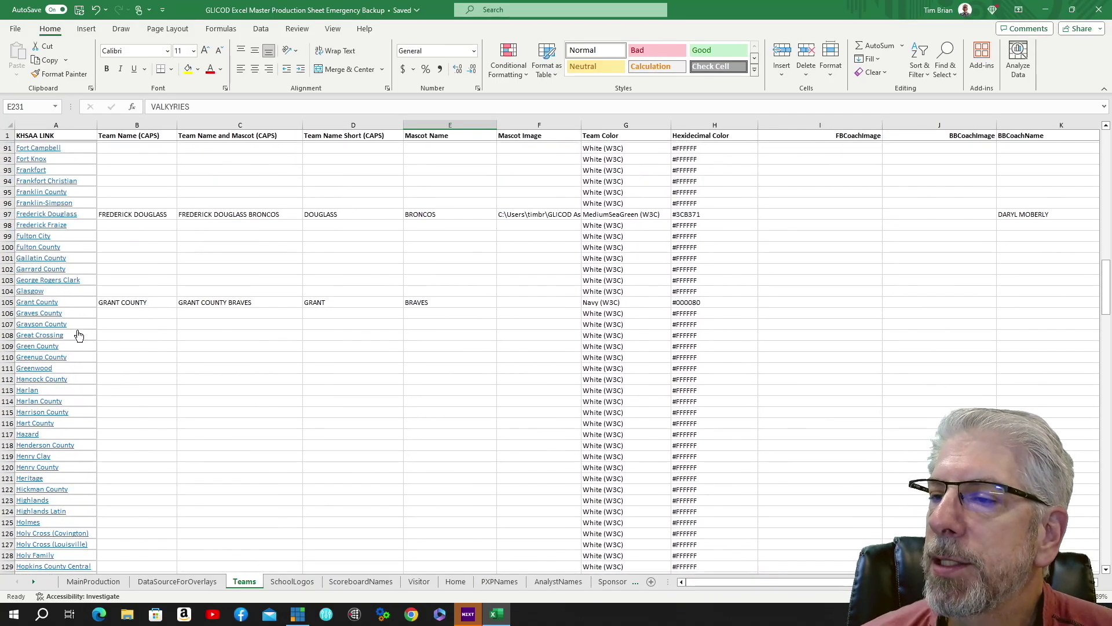
pyautogui.scroll(20, 80, 335)
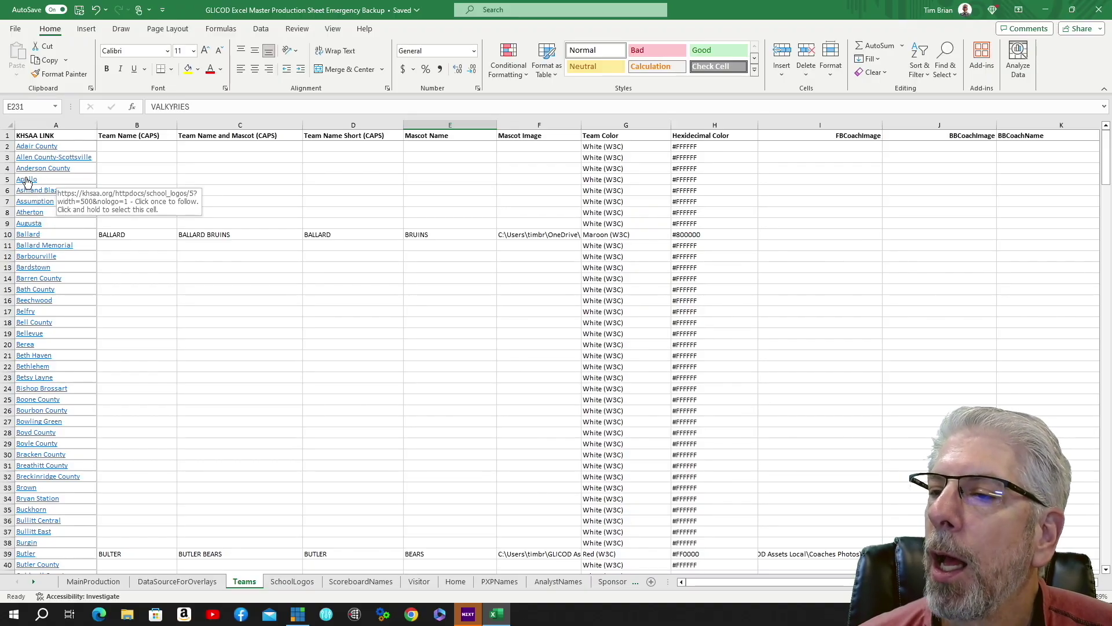
pyautogui.click(26, 181)
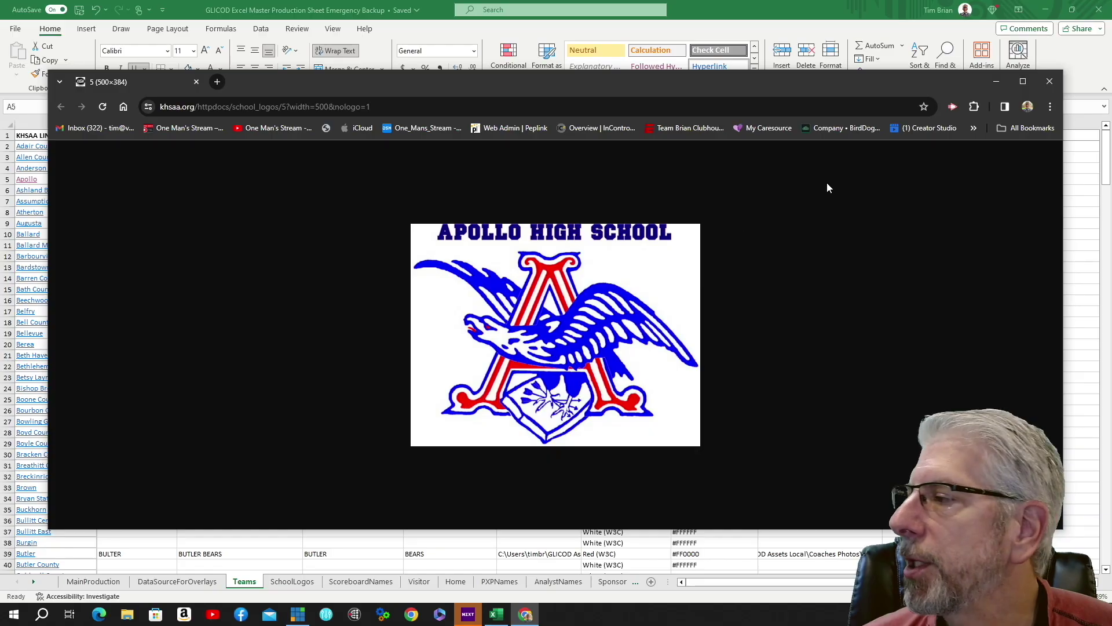
pyautogui.click(1049, 84)
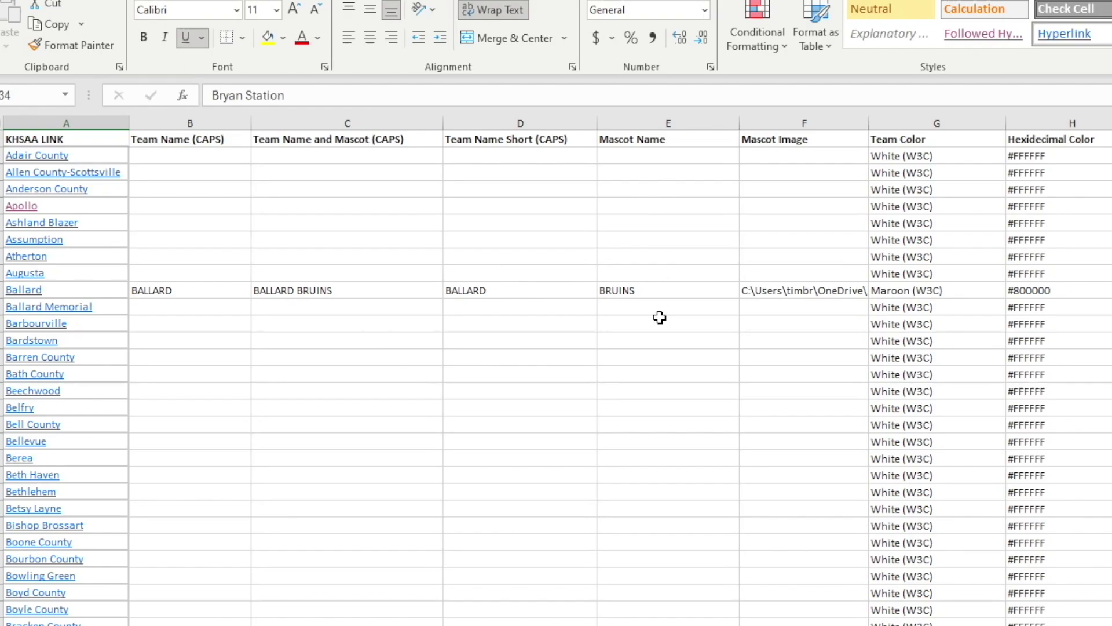
pyautogui.click(827, 290)
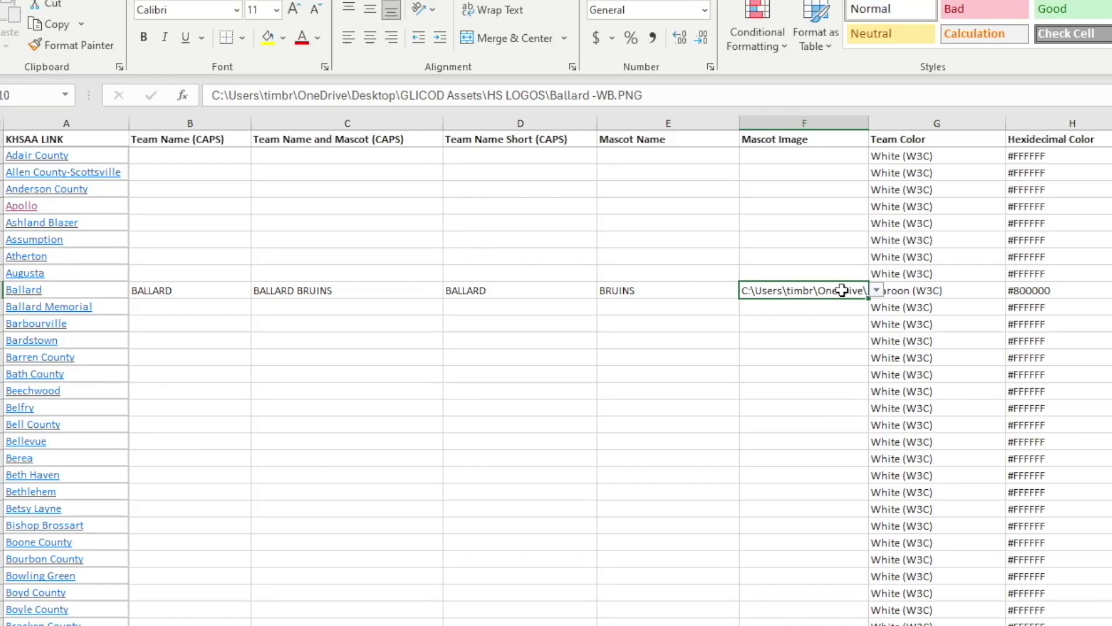
pyautogui.click(877, 290)
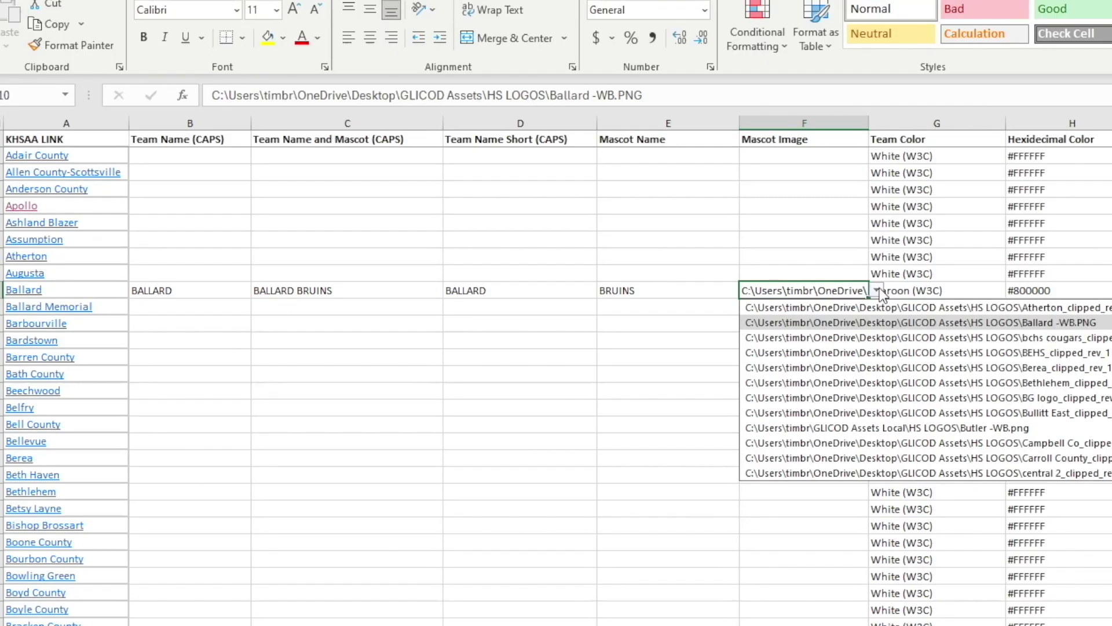
pyautogui.scroll(-5, 840, 359)
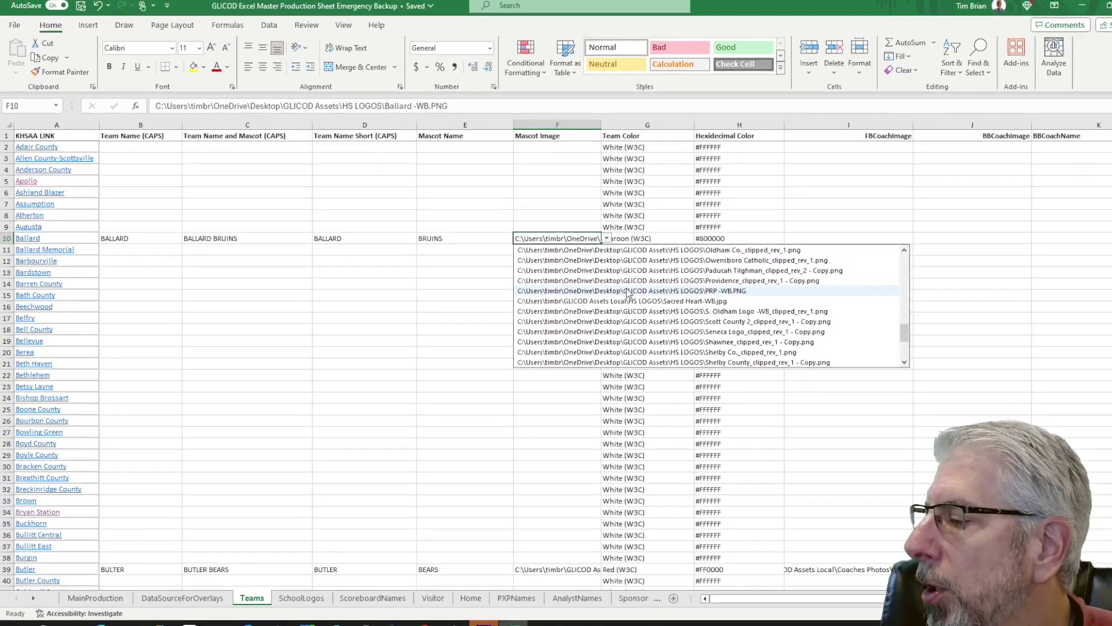
pyautogui.scroll(5, 782, 332)
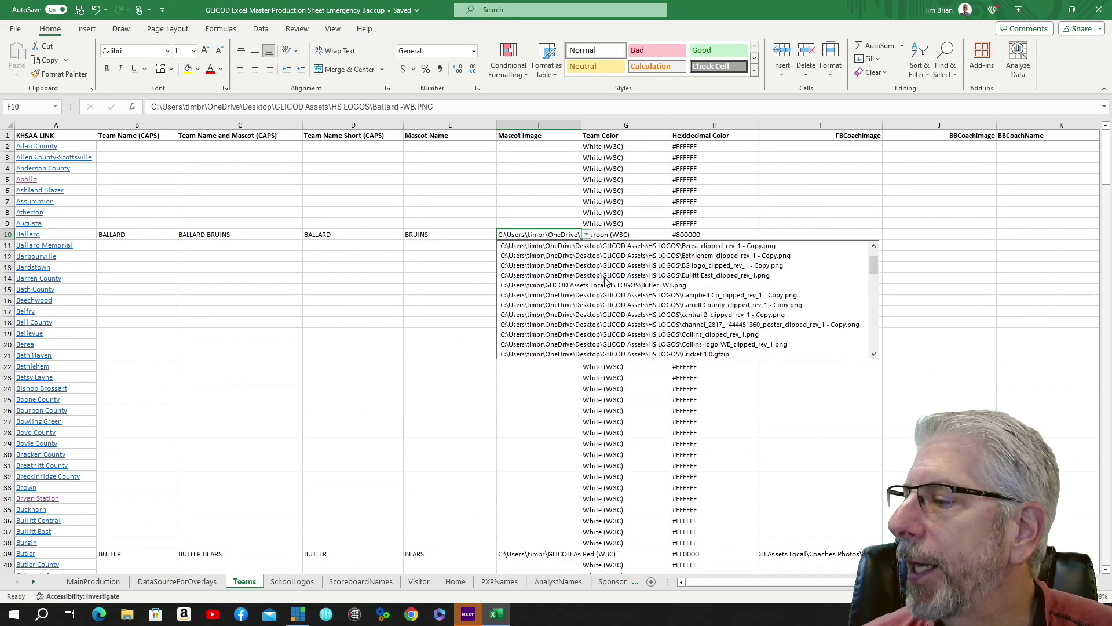
pyautogui.click(462, 255)
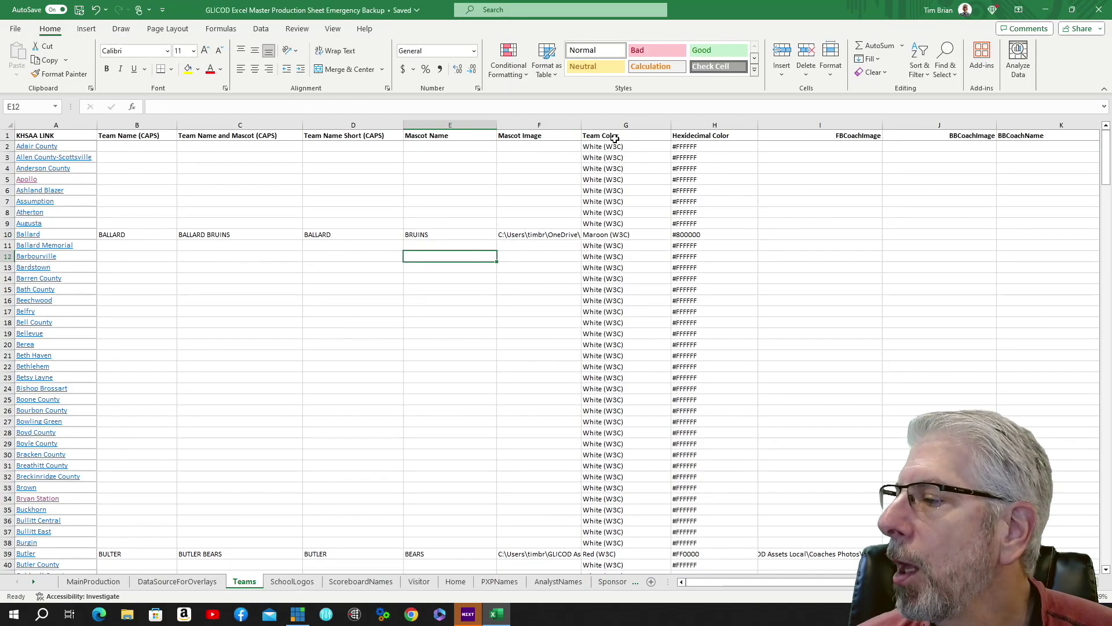
pyautogui.click(641, 236)
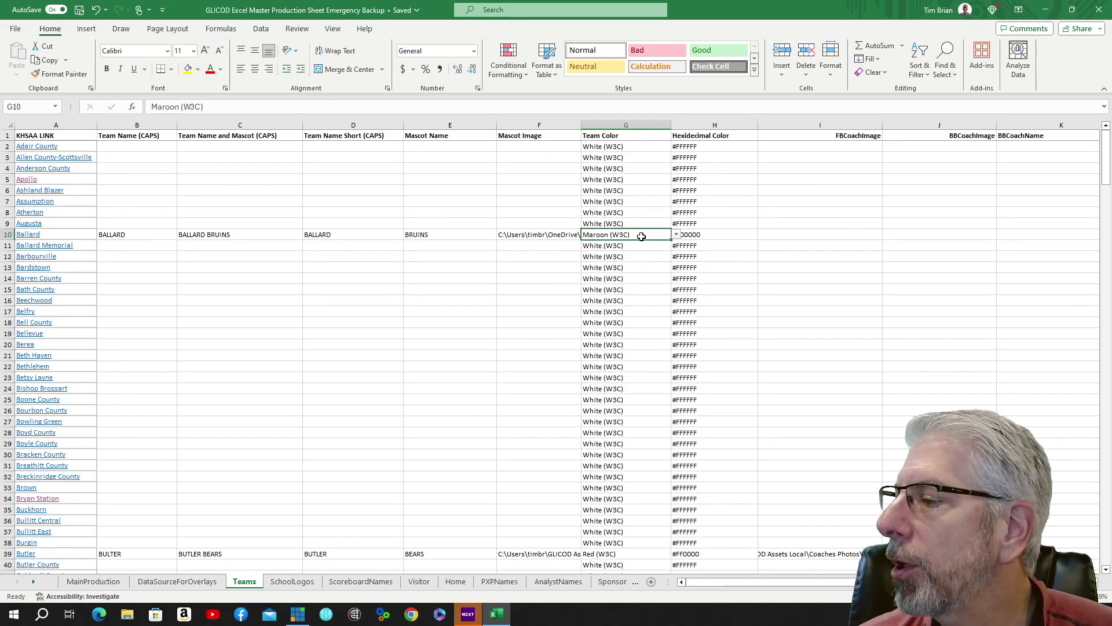
pyautogui.click(676, 234)
pyautogui.scroll(6, 654, 270)
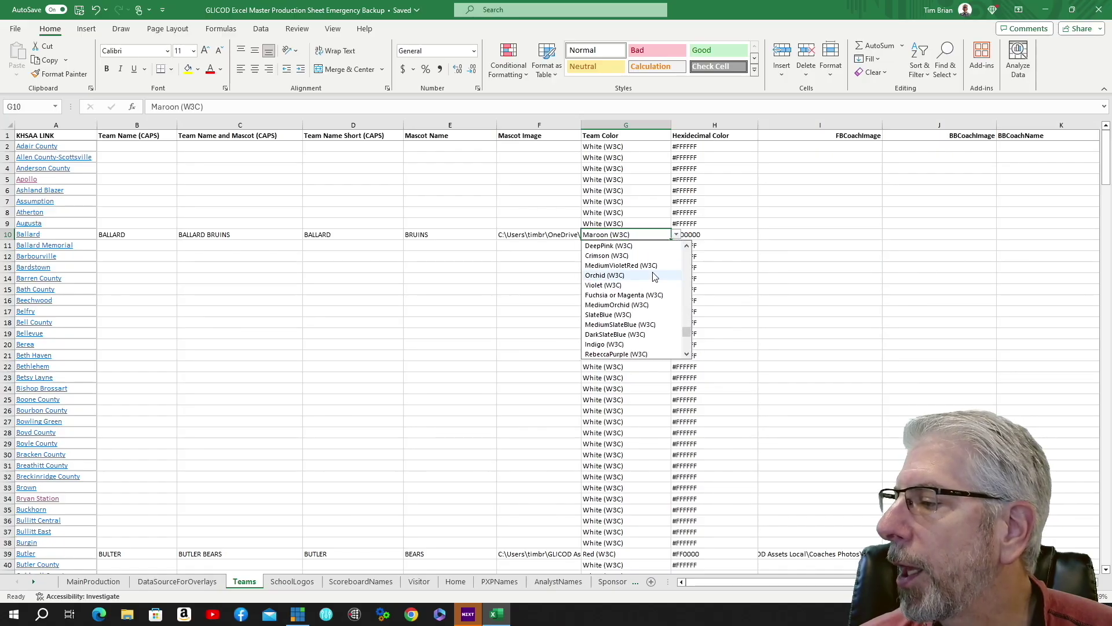
pyautogui.click(559, 256)
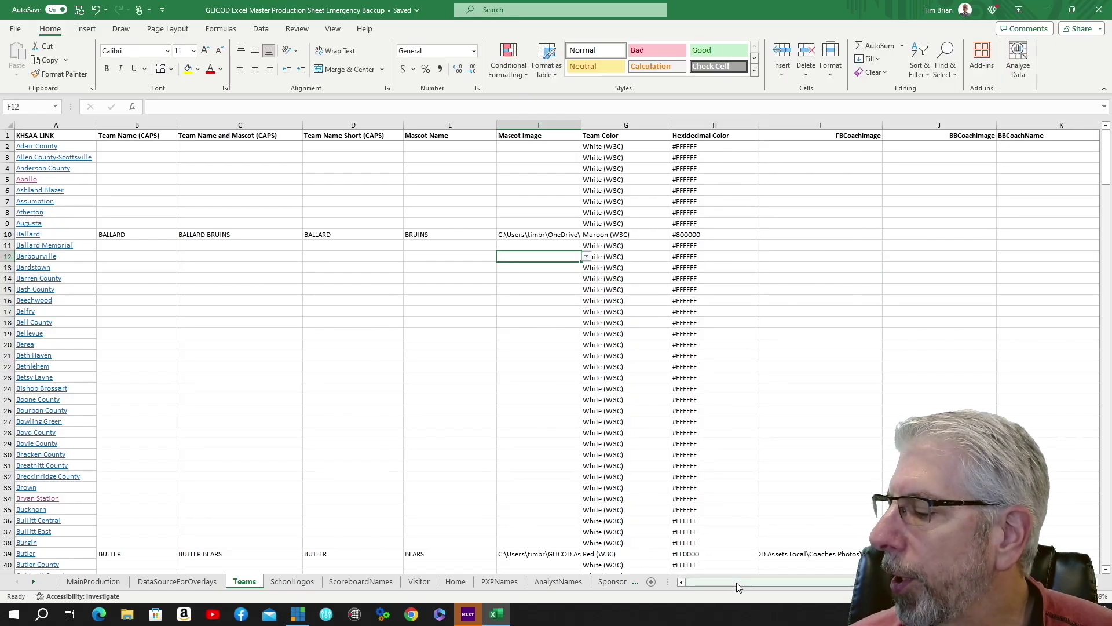
pyautogui.moveTo(735, 581); pyautogui.dragTo(839, 592)
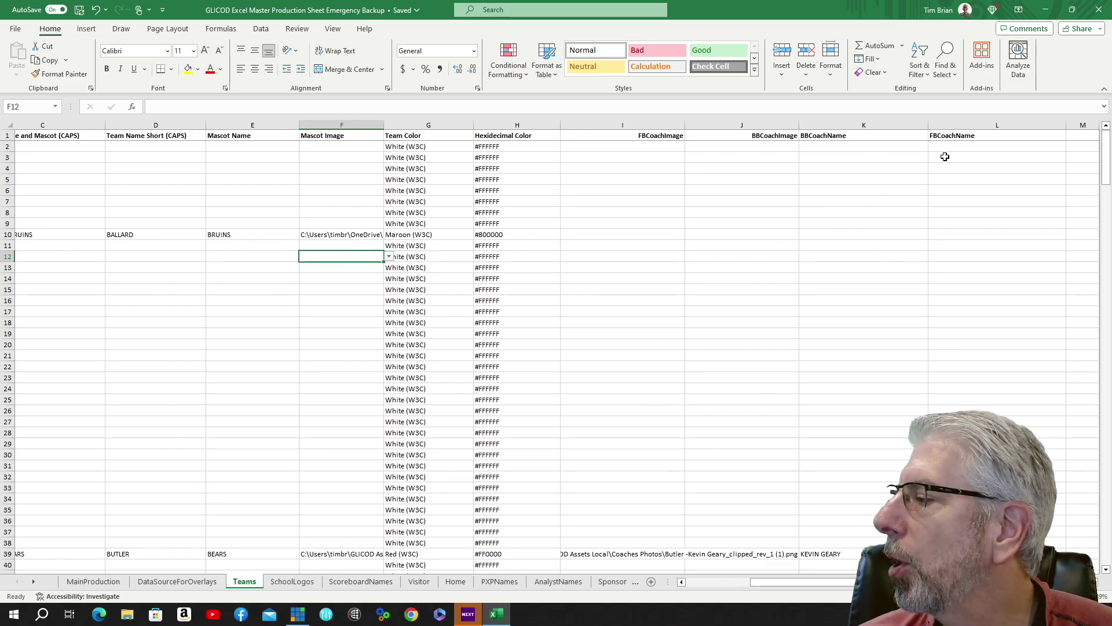
pyautogui.moveTo(784, 592); pyautogui.dragTo(783, 593)
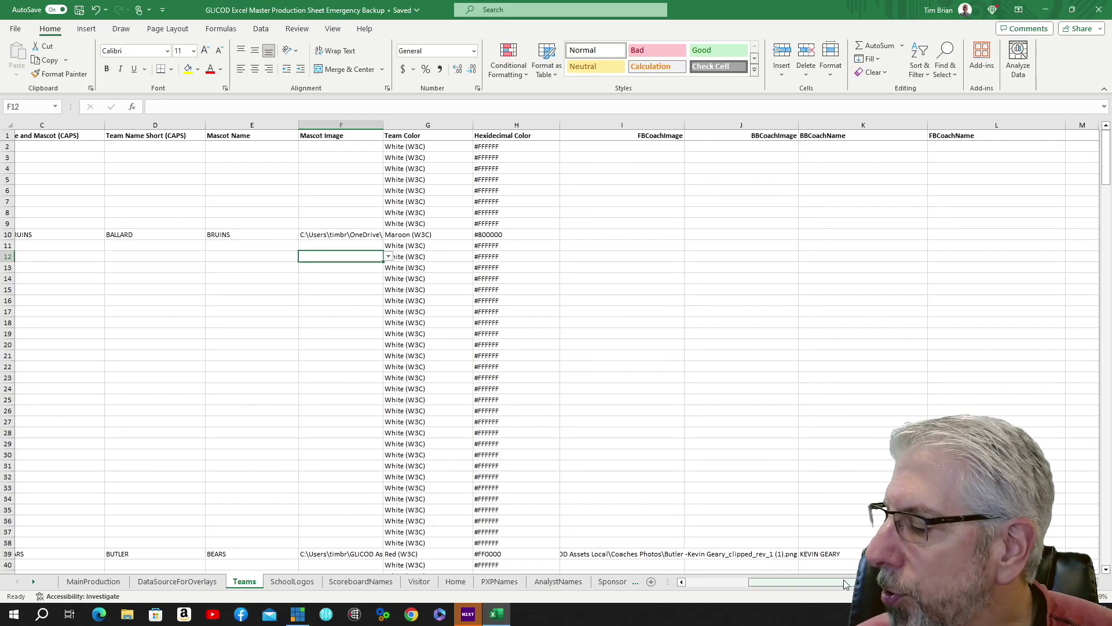
pyautogui.moveTo(845, 587); pyautogui.dragTo(784, 588)
pyautogui.scroll(-4, 362, 342)
pyautogui.scroll(-5, 185, 296)
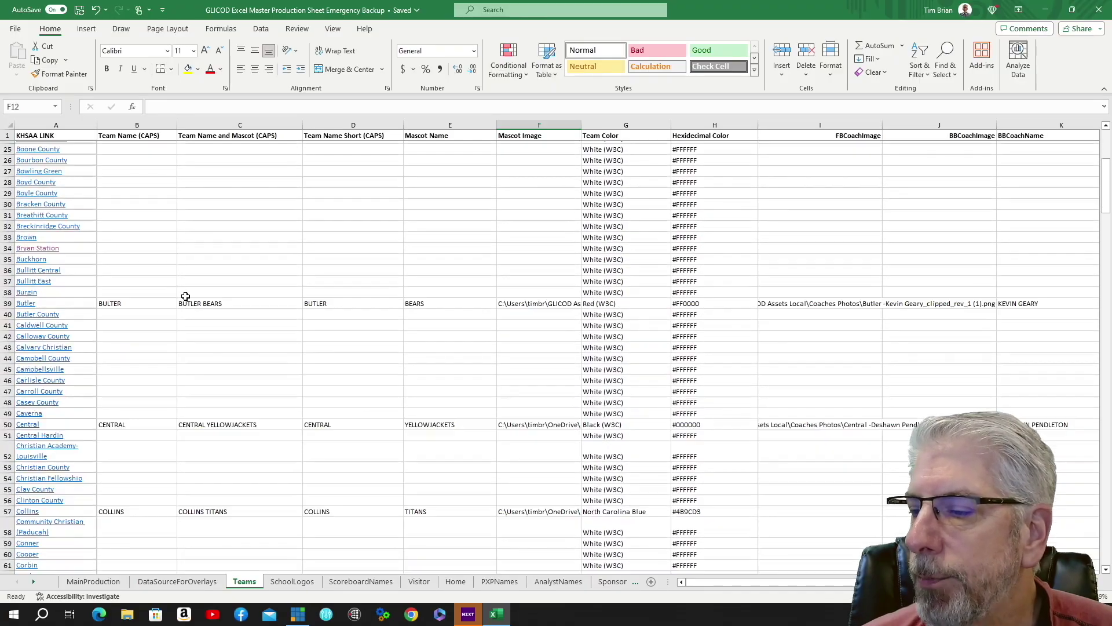
pyautogui.scroll(-11, 185, 294)
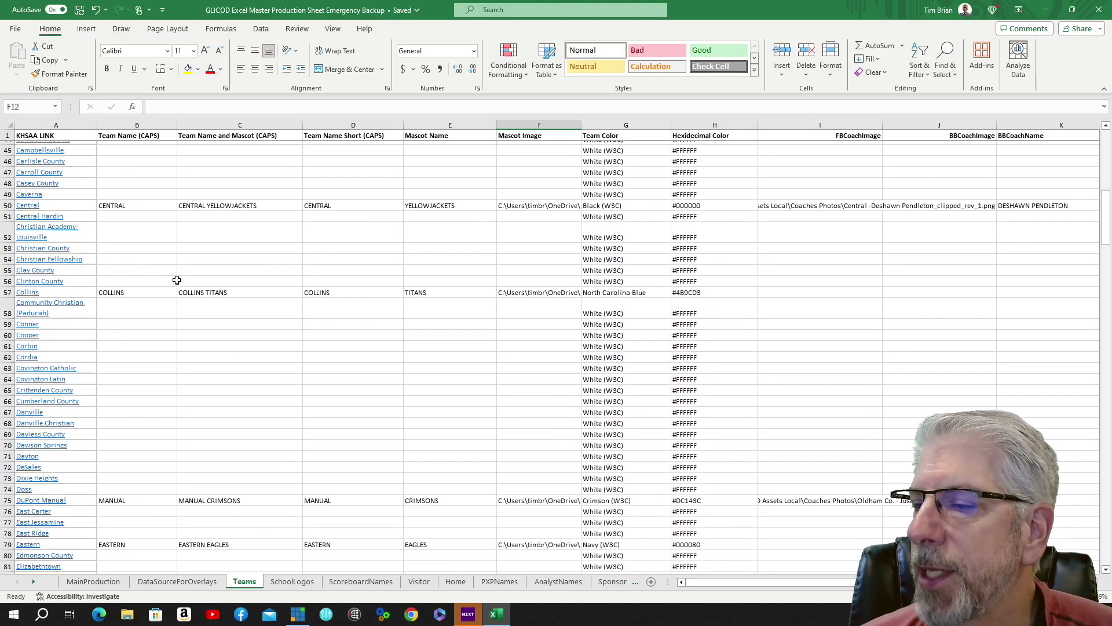
pyautogui.scroll(-18, 179, 275)
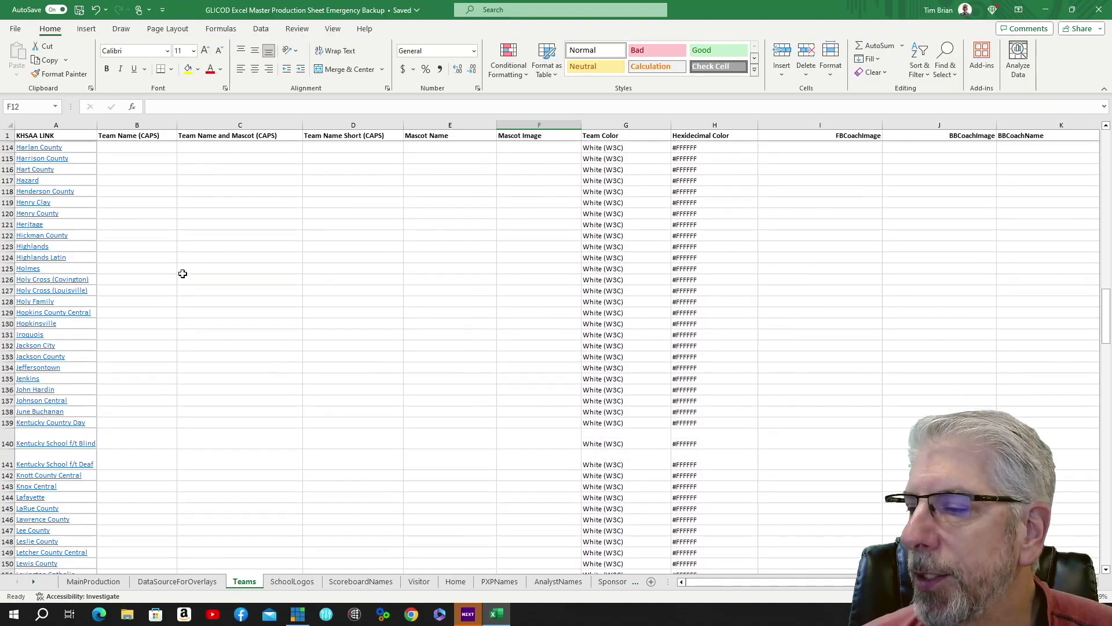
pyautogui.scroll(-20, 183, 274)
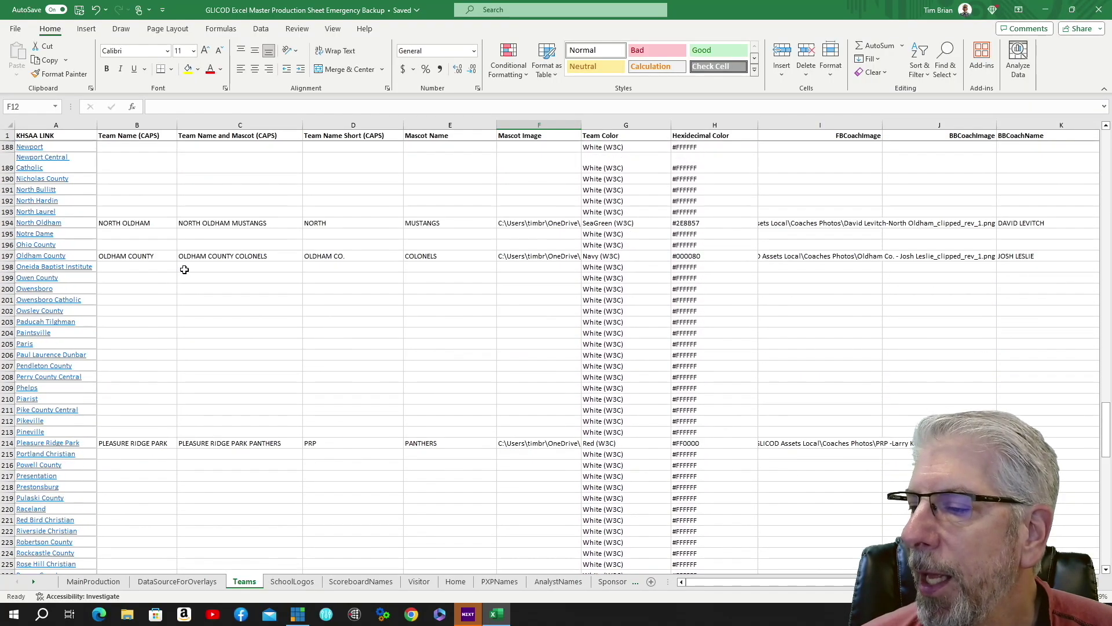
pyautogui.scroll(-4, 184, 270)
pyautogui.scroll(9, 185, 268)
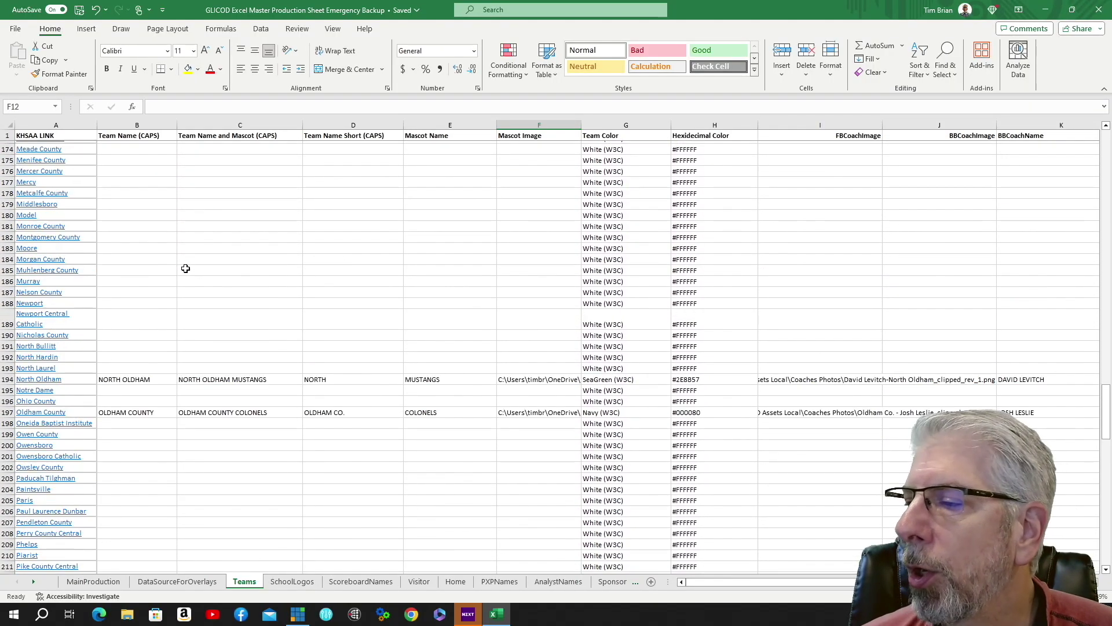
pyautogui.scroll(12, 185, 268)
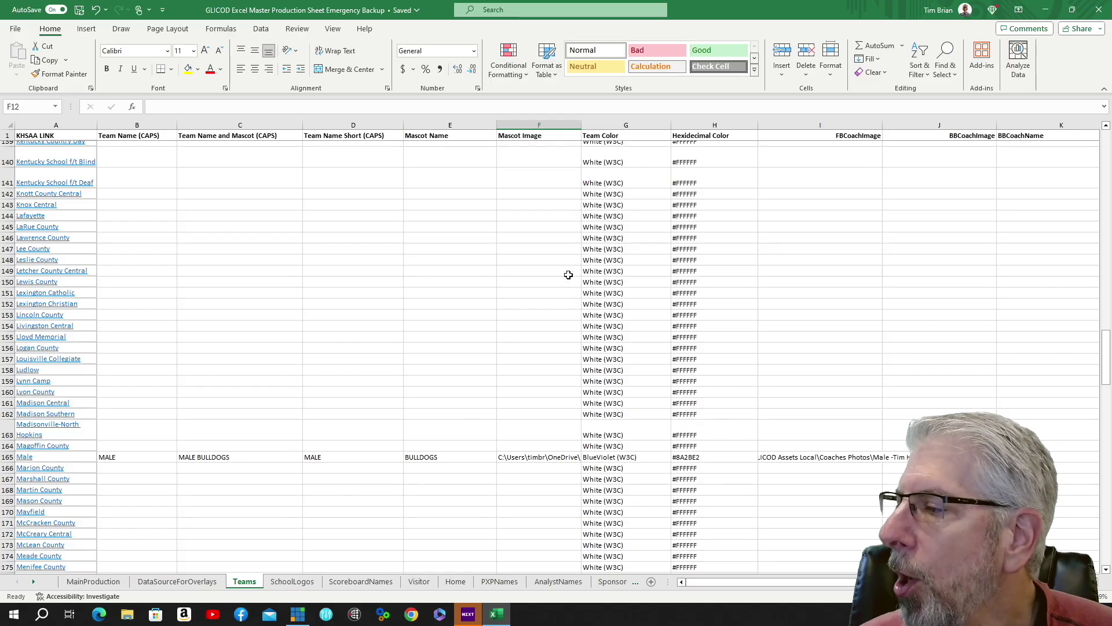
pyautogui.scroll(4, 560, 232)
pyautogui.click(560, 200)
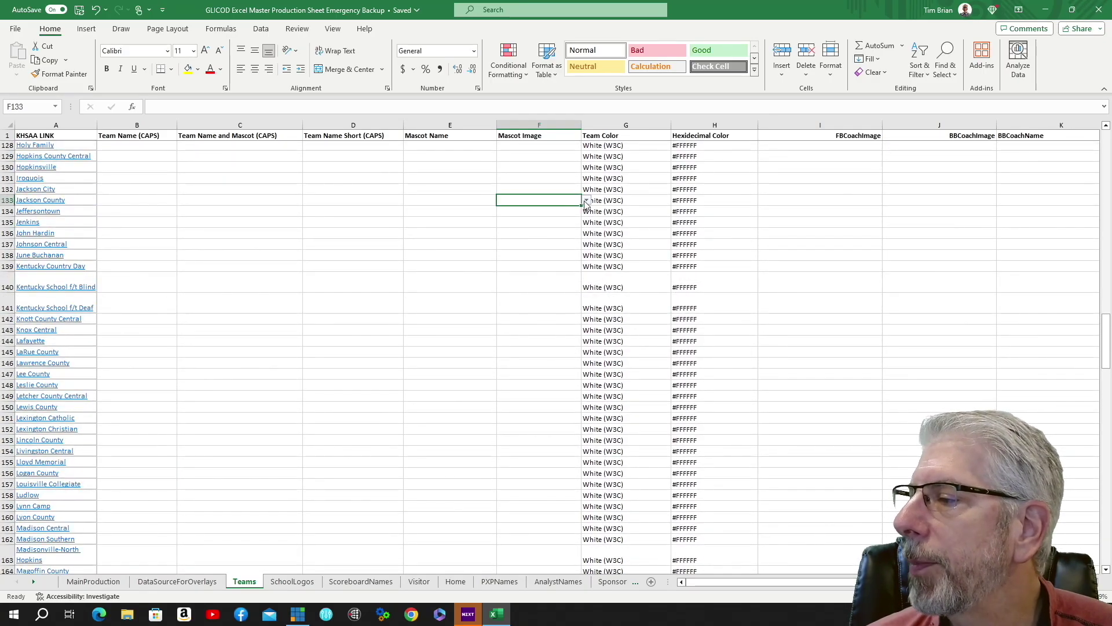
# Step: Browse the logo paths on the SchoolLogos sheet, then move to the ScoreboardNames sheet
pyautogui.click(293, 582)
pyautogui.scroll(6, 285, 359)
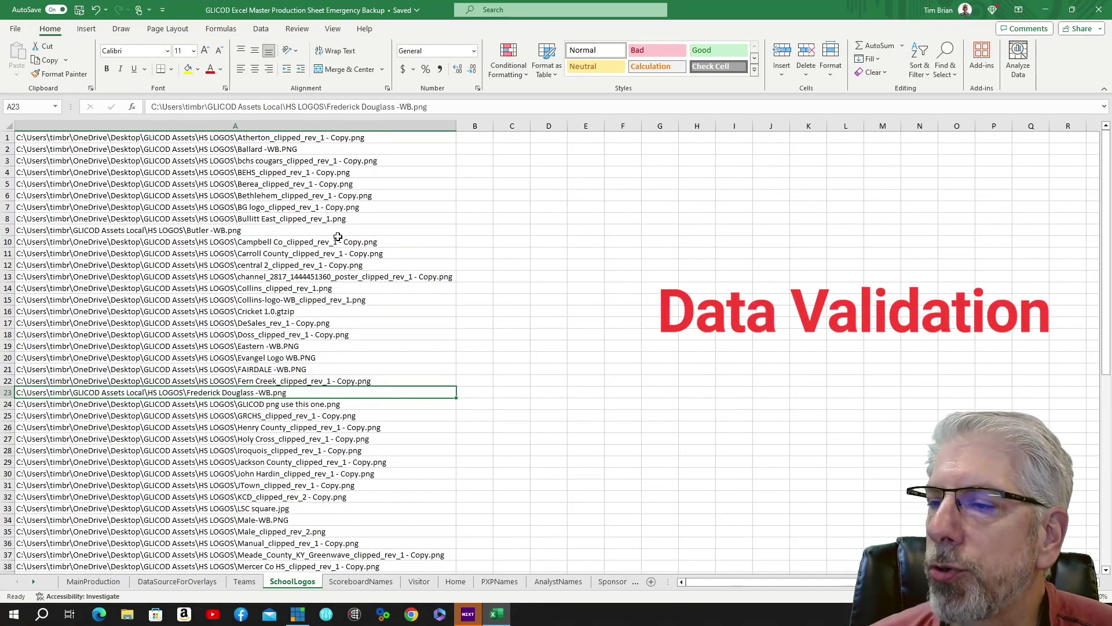
pyautogui.scroll(-10, 255, 172)
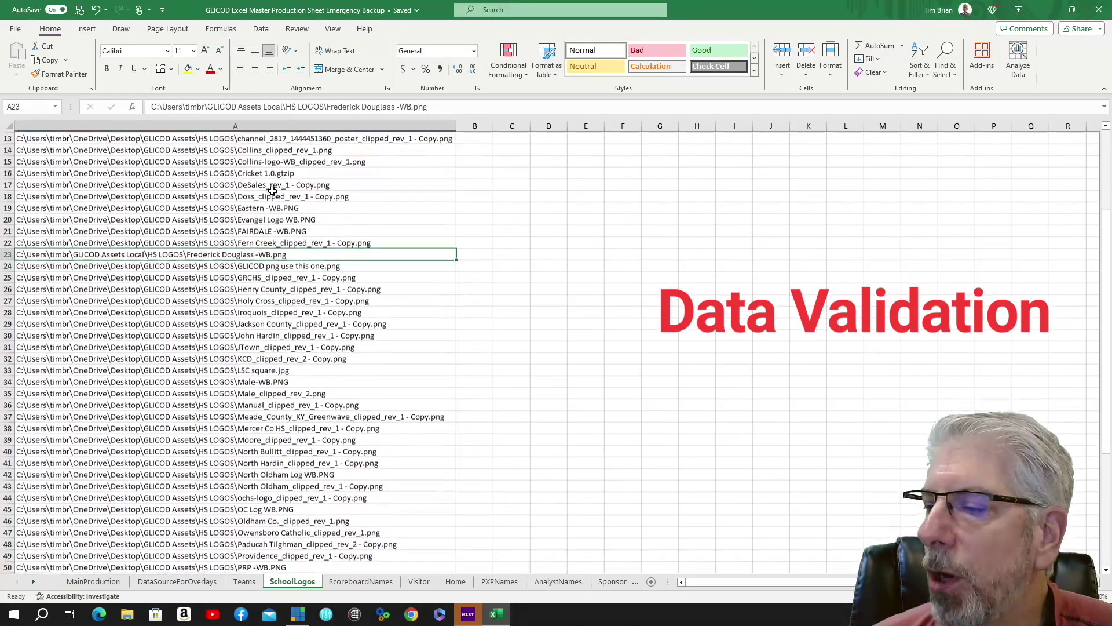
pyautogui.scroll(-3, 279, 200)
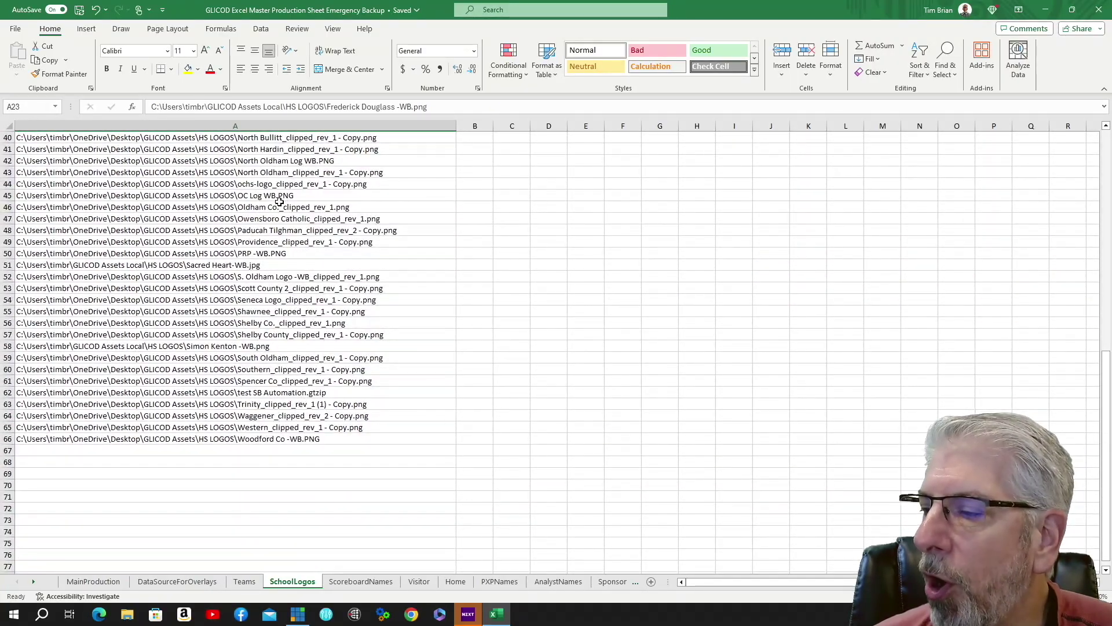
pyautogui.scroll(1, 293, 209)
pyautogui.click(361, 581)
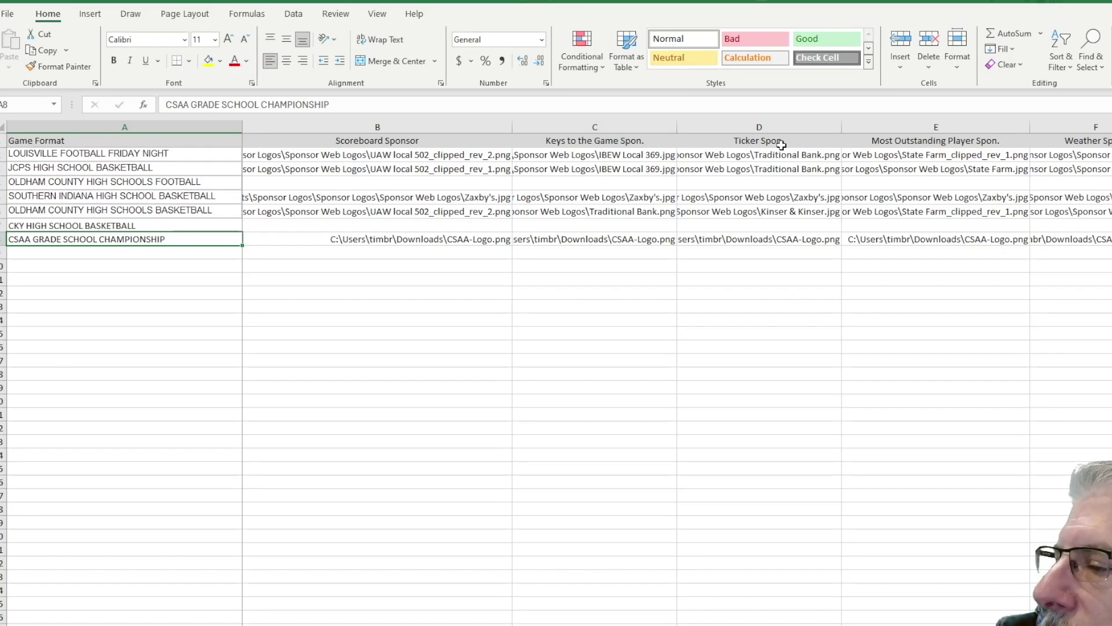
pyautogui.click(985, 155)
pyautogui.click(1036, 156)
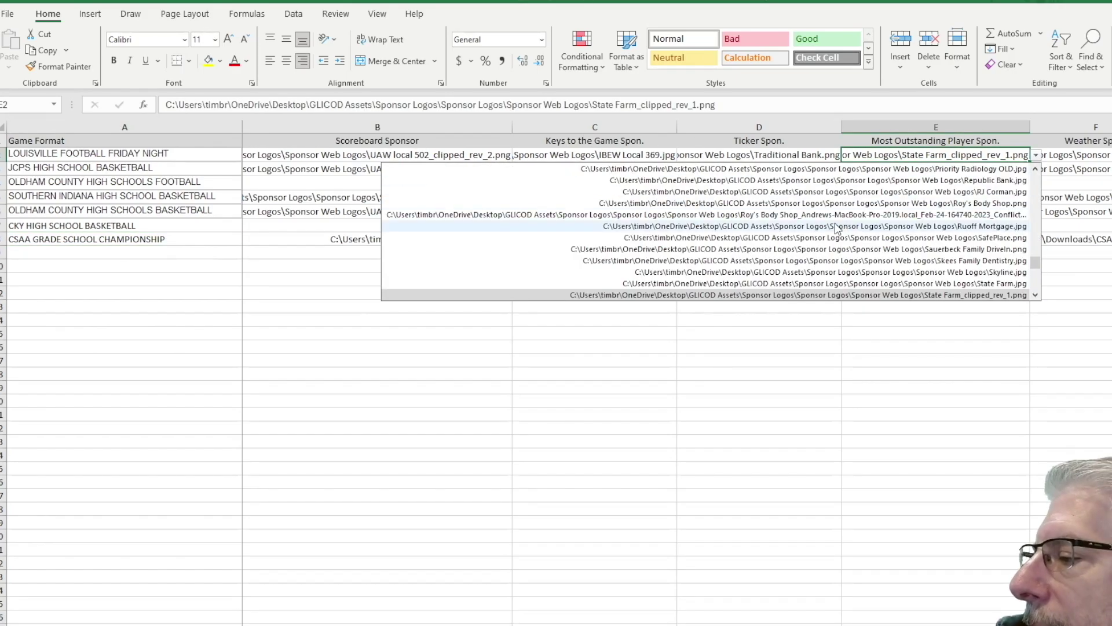
pyautogui.scroll(6, 850, 233)
pyautogui.scroll(10, 850, 233)
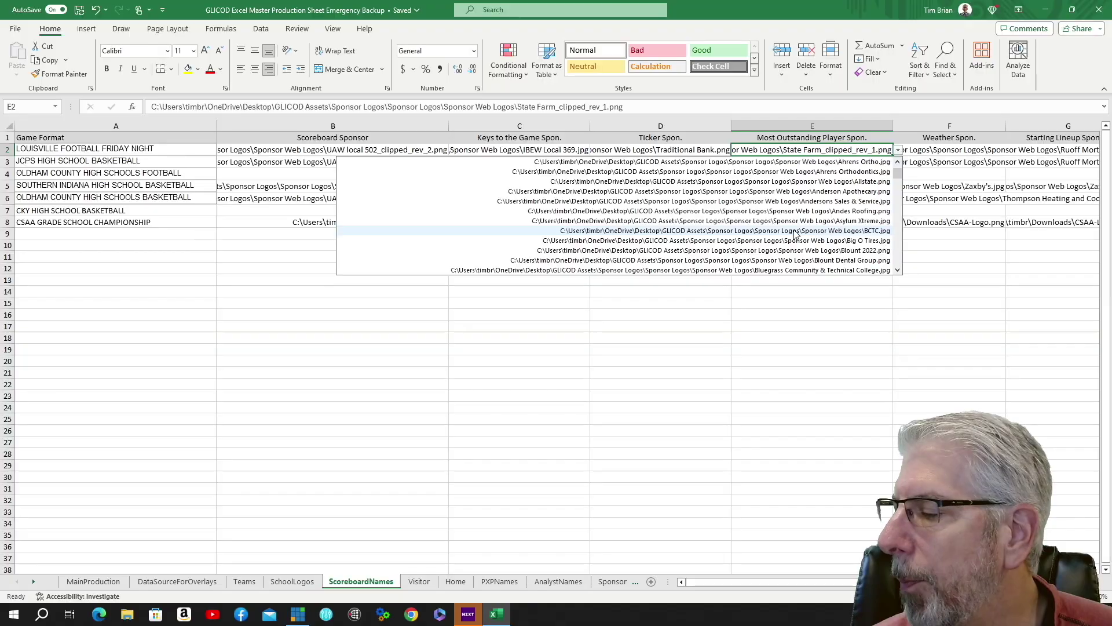
pyautogui.scroll(1, 796, 233)
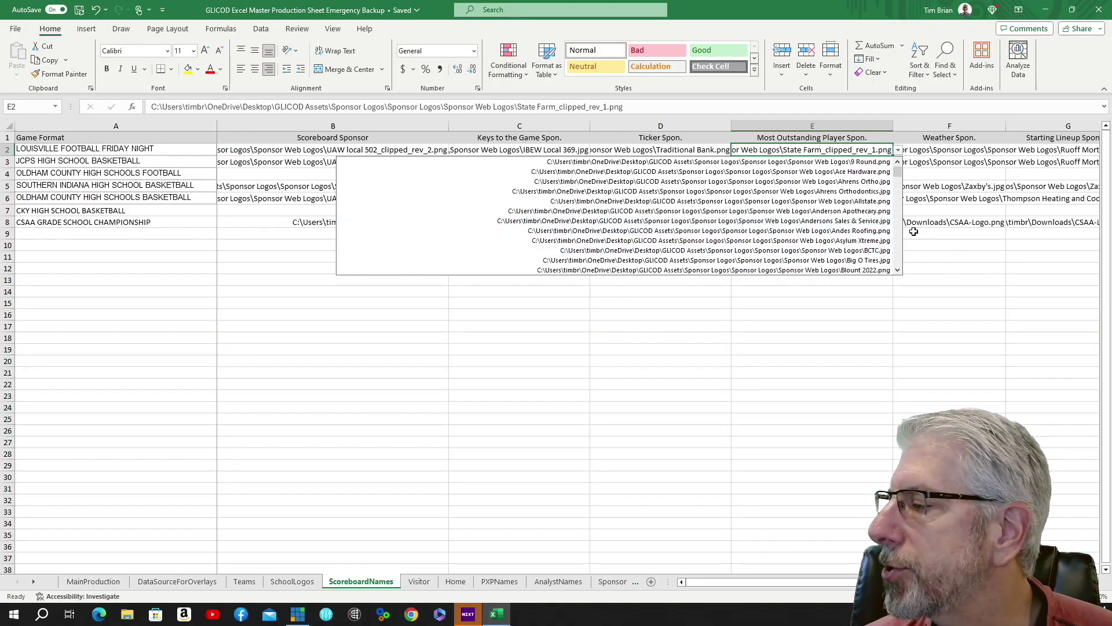
pyautogui.click(944, 245)
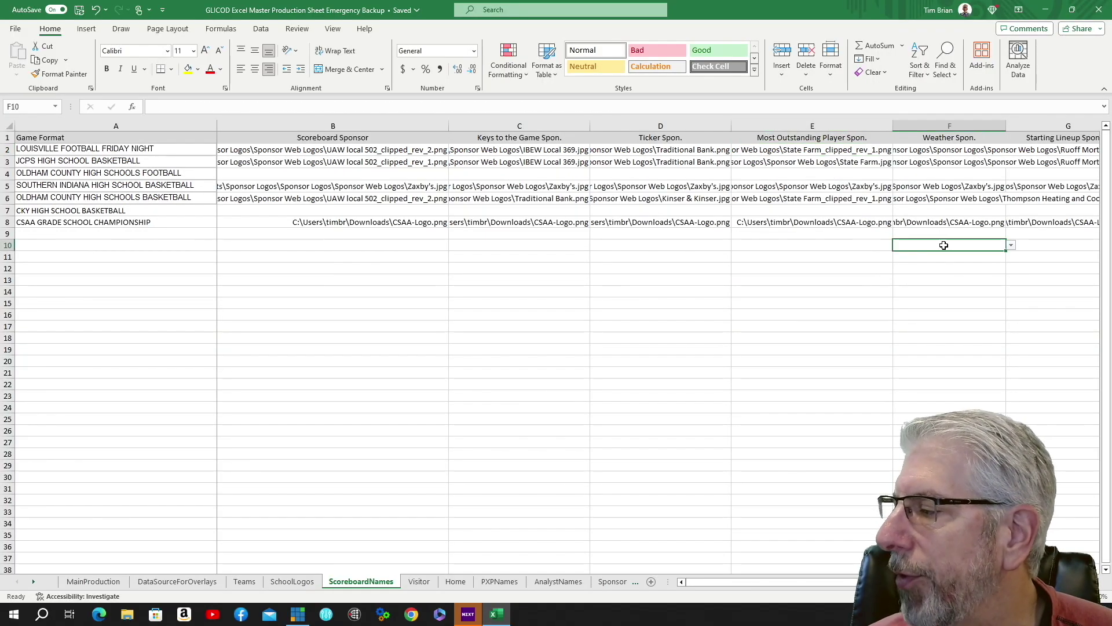
# Step: On the Visitor sheet, delete the word MALE from cell B26
pyautogui.click(419, 581)
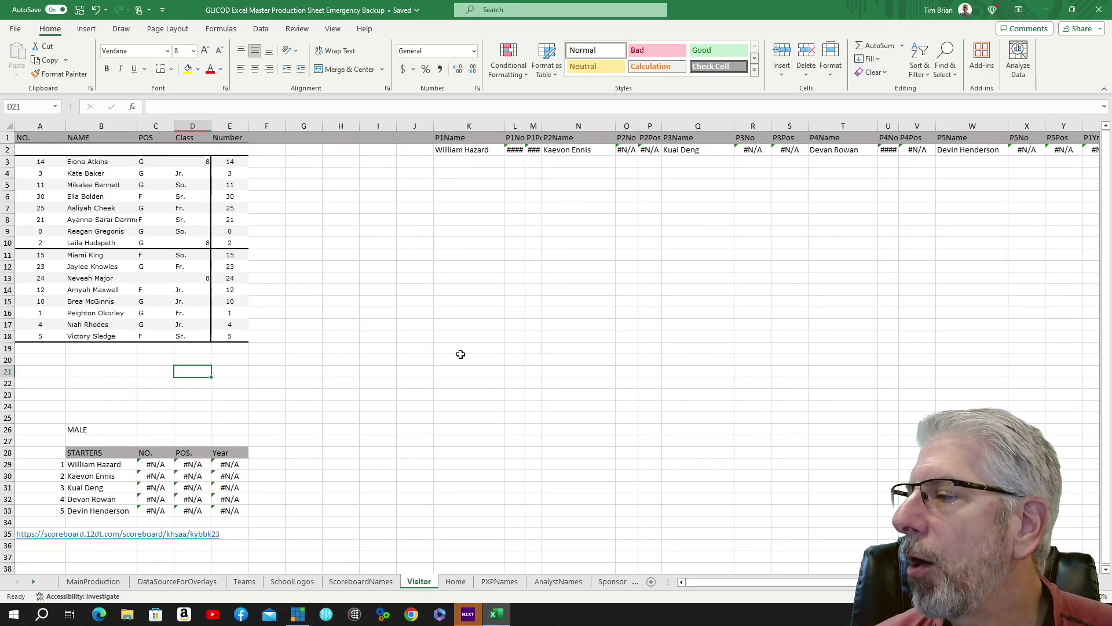
pyautogui.scroll(-2, 461, 354)
pyautogui.scroll(2, 462, 356)
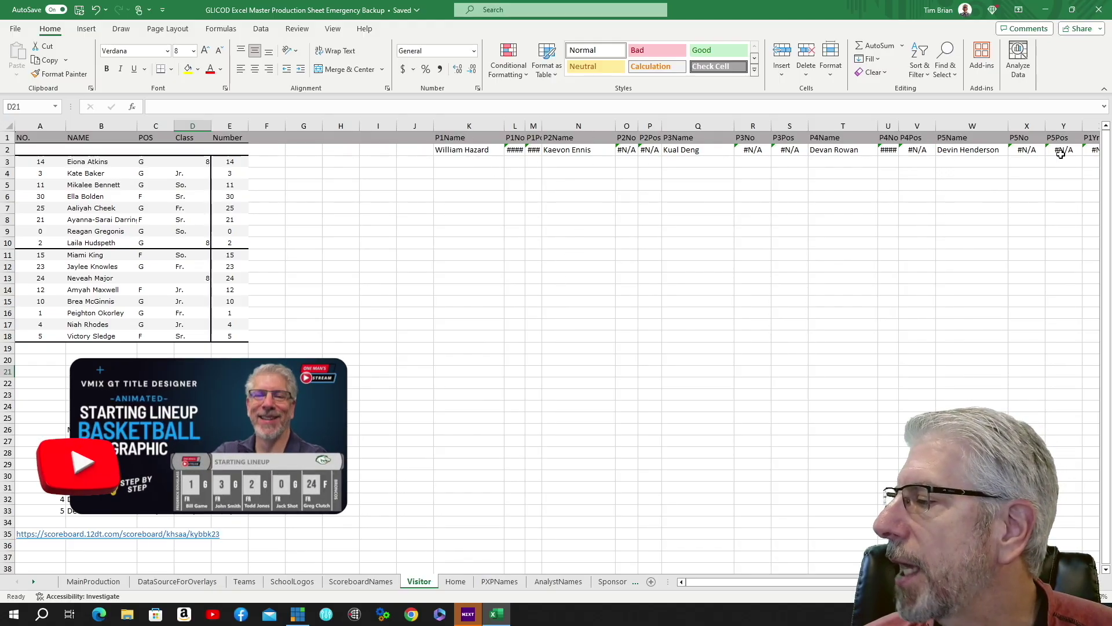
pyautogui.click(101, 430)
pyautogui.press('BackSpace')
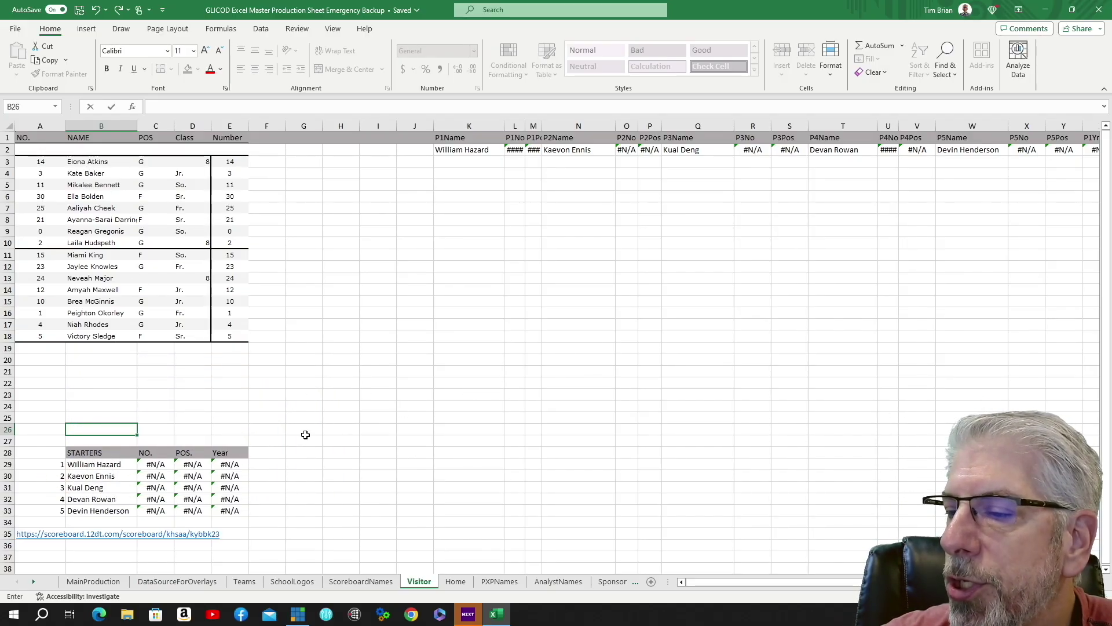
pyautogui.click(128, 467)
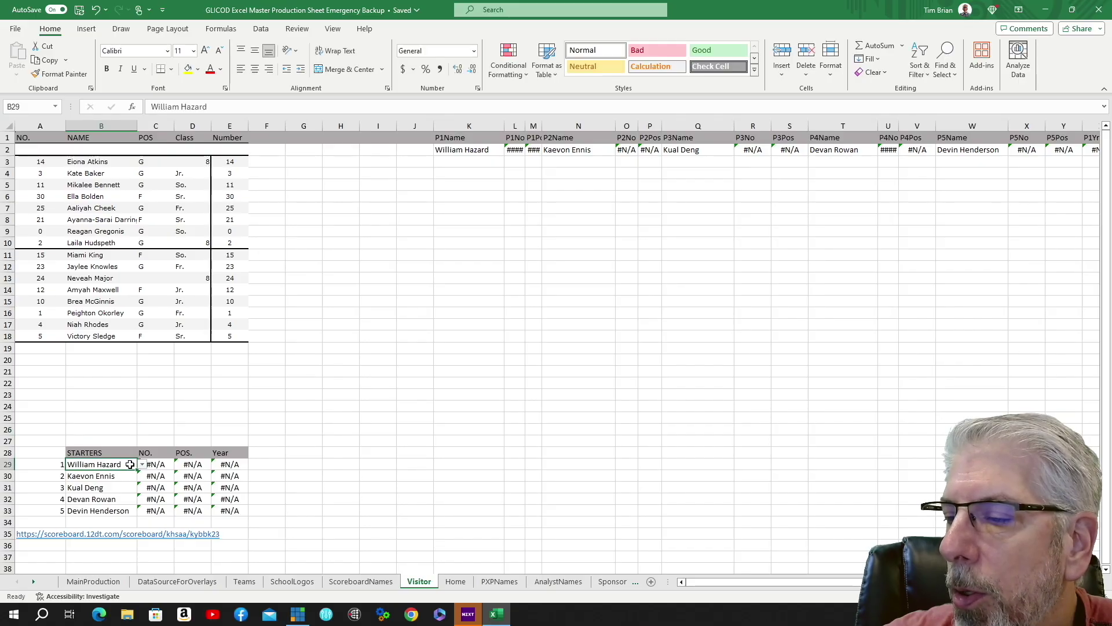
# Step: Pick the first and second Visitor starters from their roster drop-downs
pyautogui.click(143, 465)
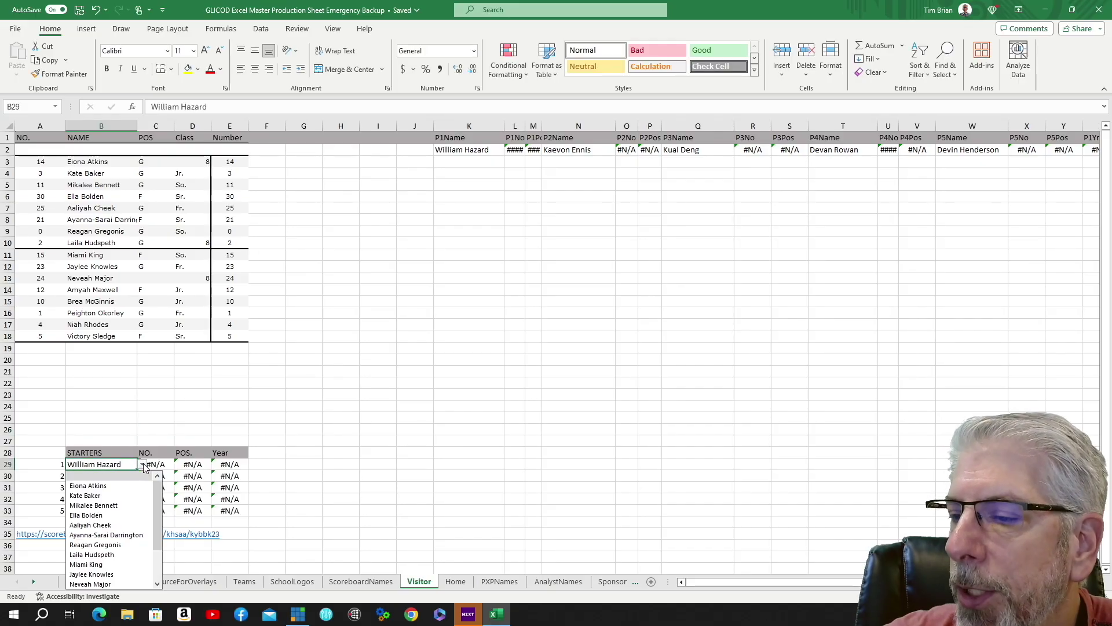
pyautogui.click(127, 488)
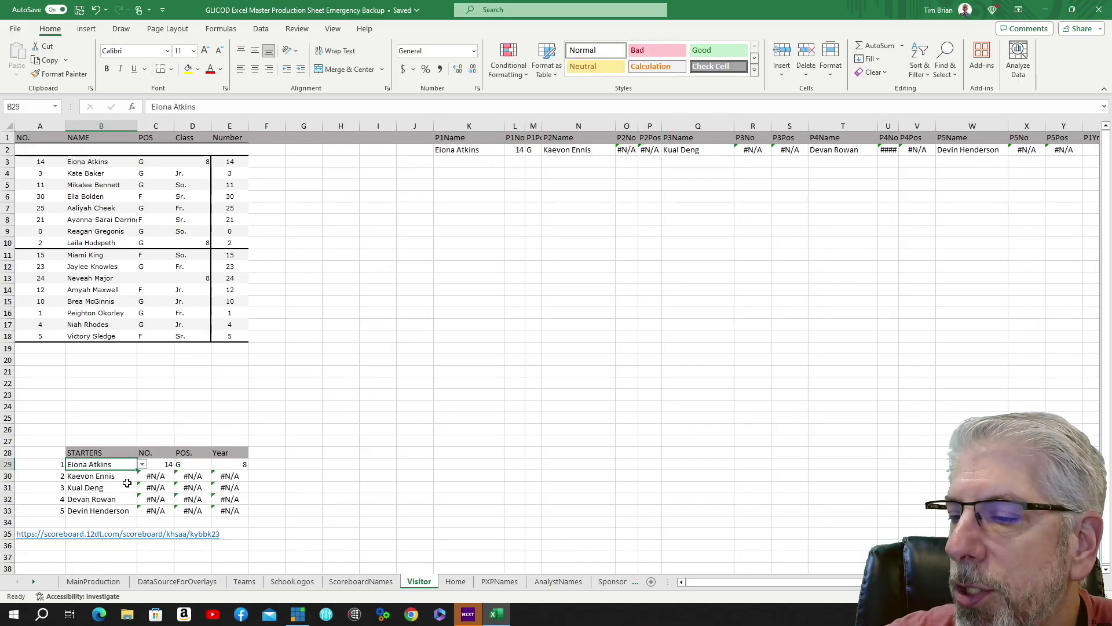
pyautogui.click(130, 476)
pyautogui.click(142, 476)
pyautogui.click(130, 507)
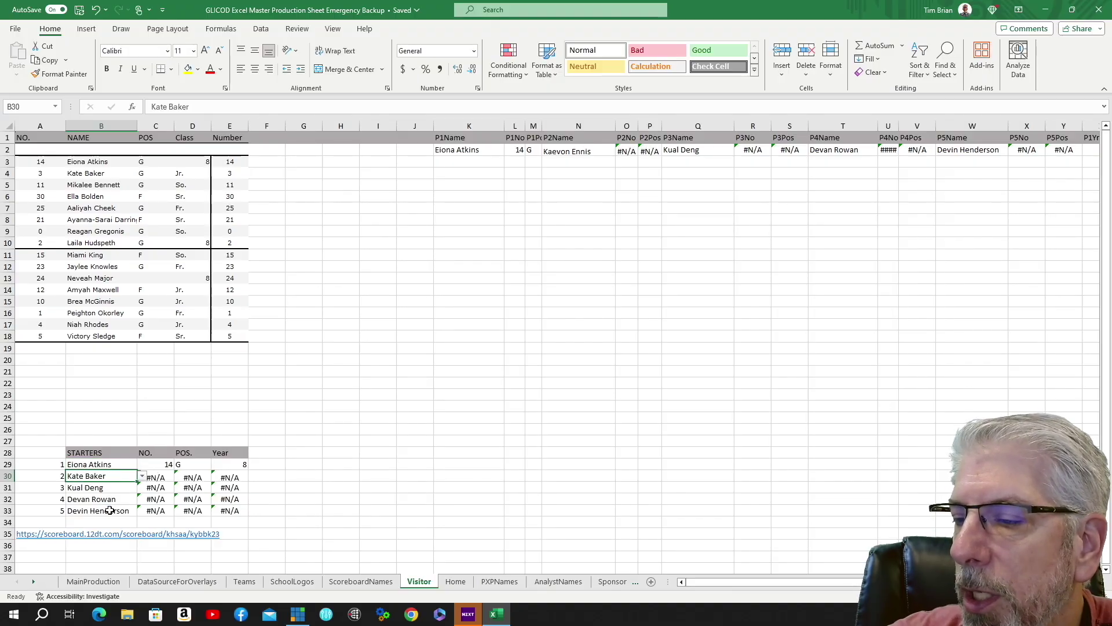
# Step: Pick the third and fourth Visitor starters from their roster drop-downs
pyautogui.click(133, 488)
pyautogui.click(142, 488)
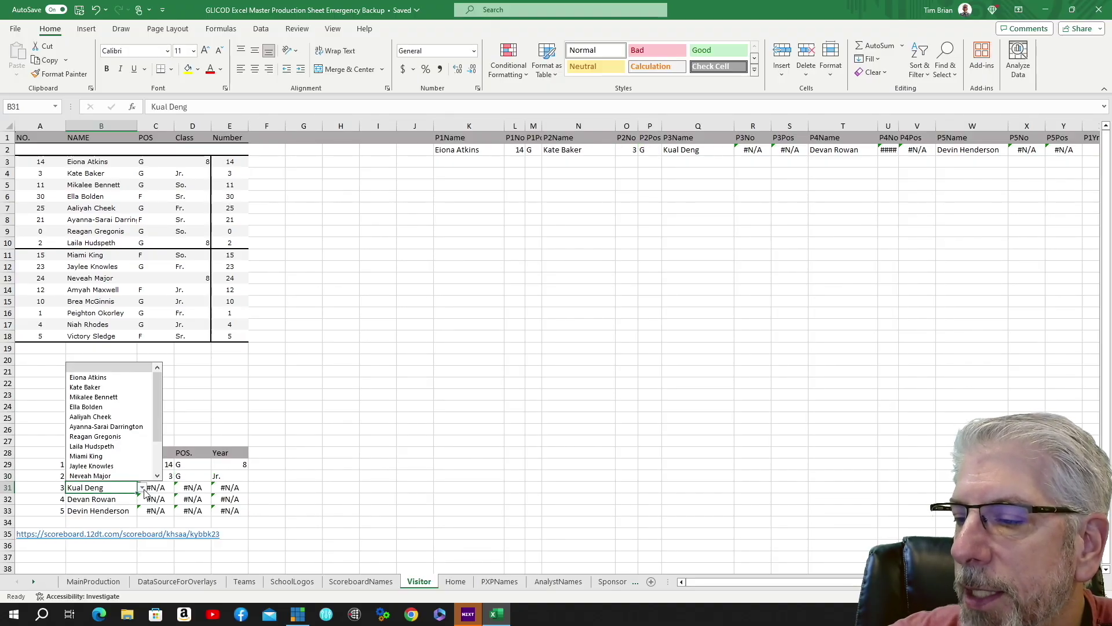
pyautogui.click(113, 398)
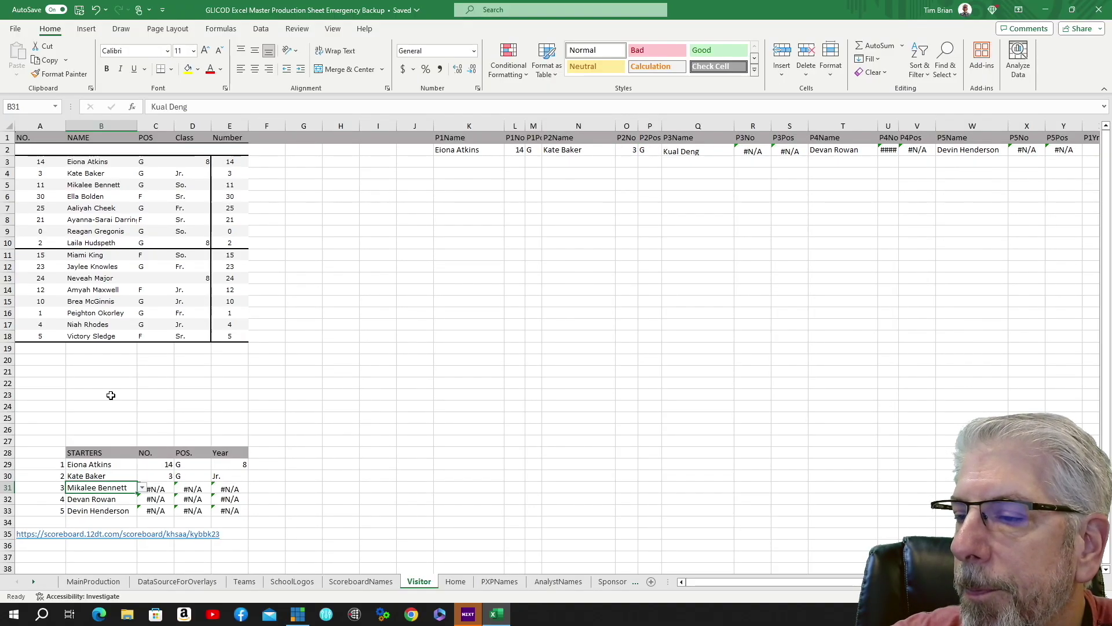
pyautogui.click(133, 501)
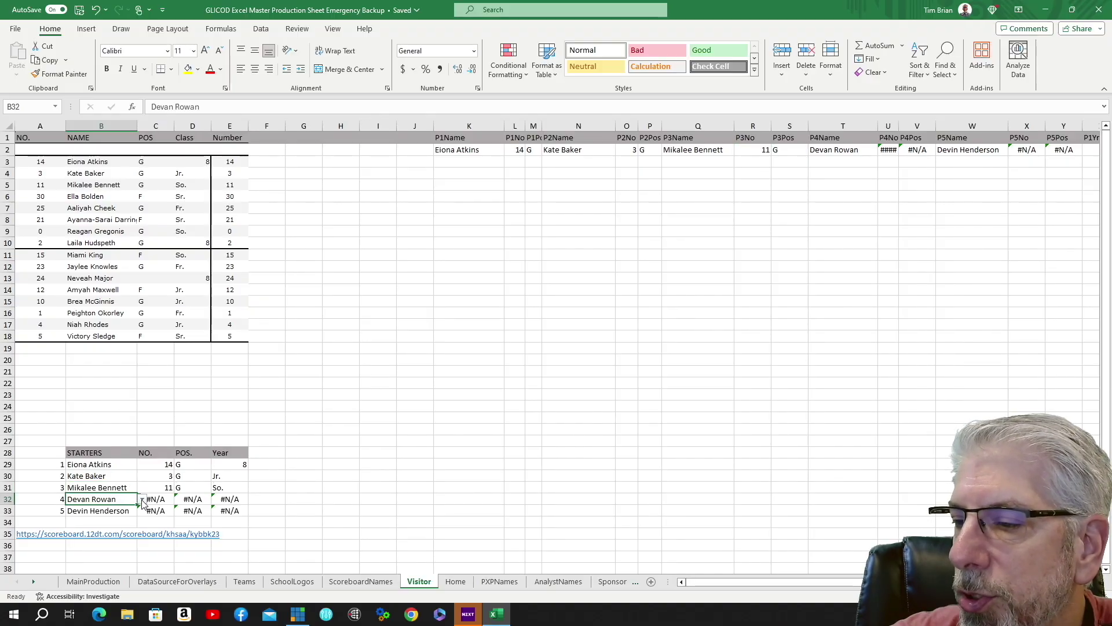
pyautogui.click(142, 499)
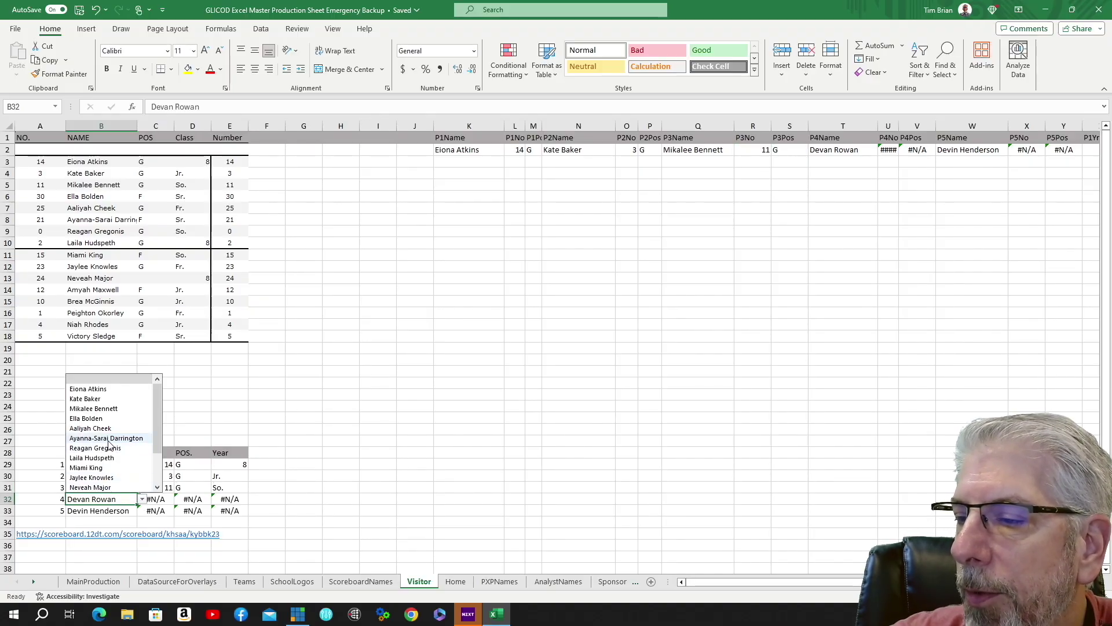
pyautogui.click(110, 419)
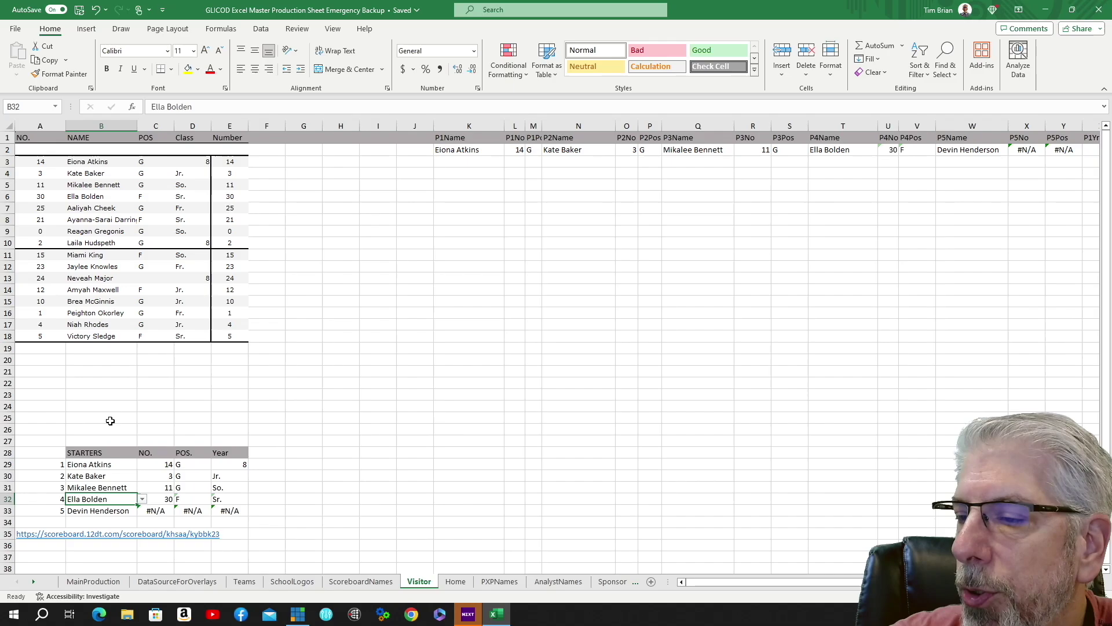
# Step: Set the fifth starter in B33 to the No. 2 guard from the roster list
pyautogui.click(133, 510)
pyautogui.click(142, 510)
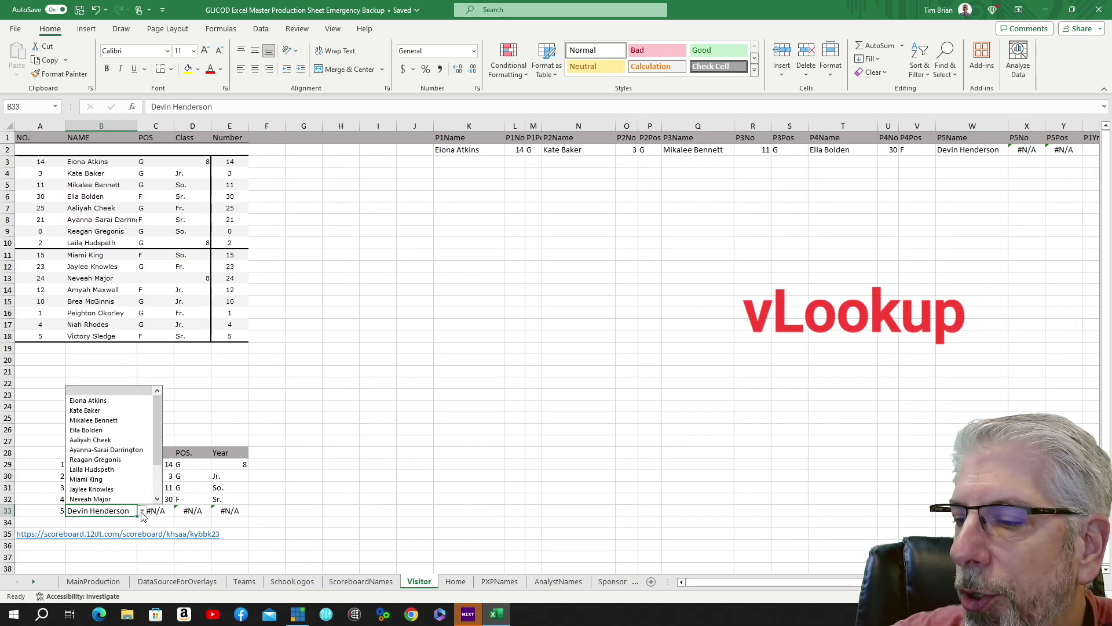
pyautogui.click(102, 431)
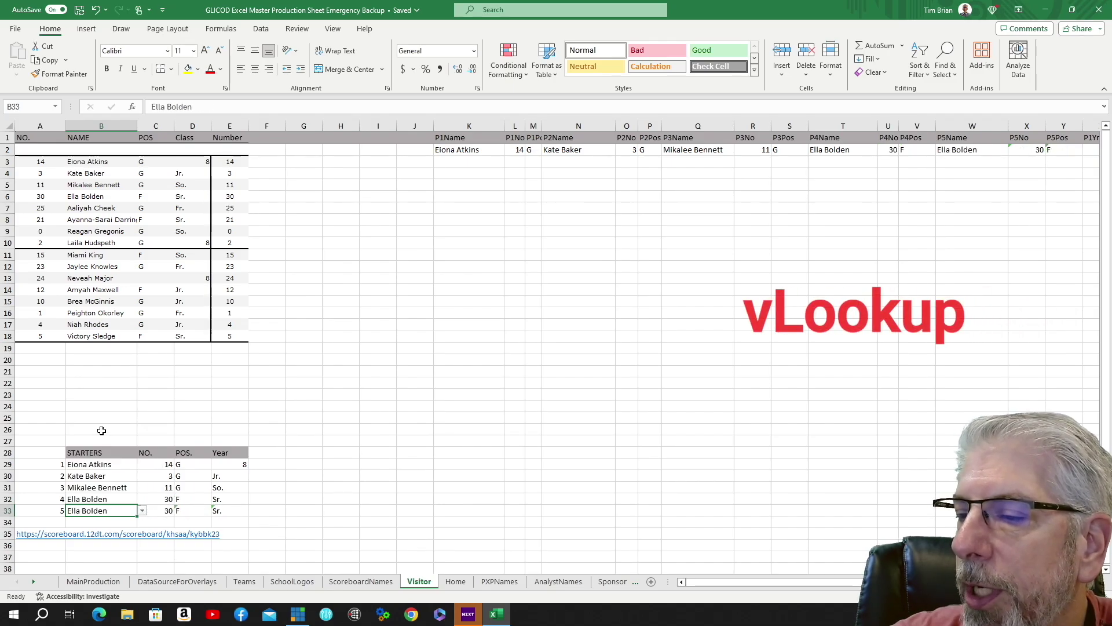
pyautogui.click(320, 488)
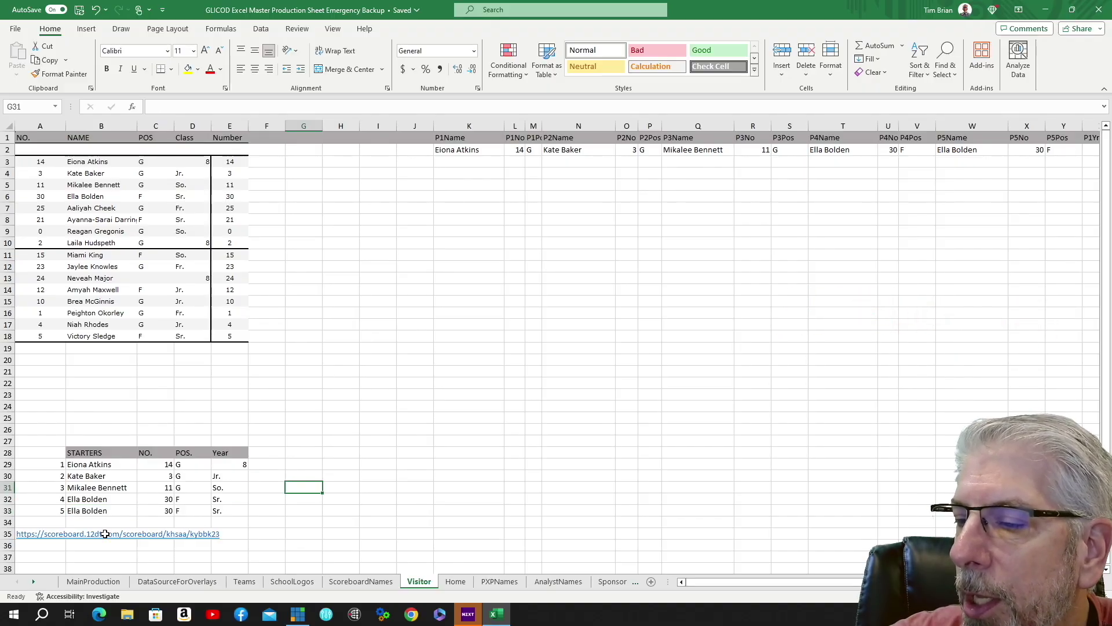
pyautogui.click(134, 511)
pyautogui.click(142, 512)
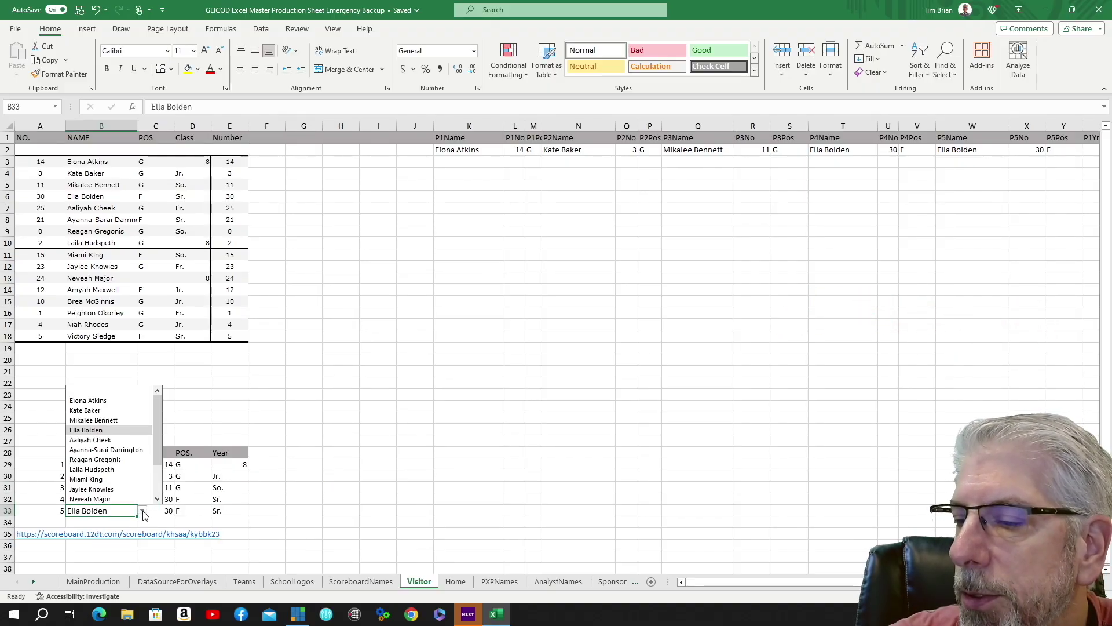
pyautogui.click(98, 476)
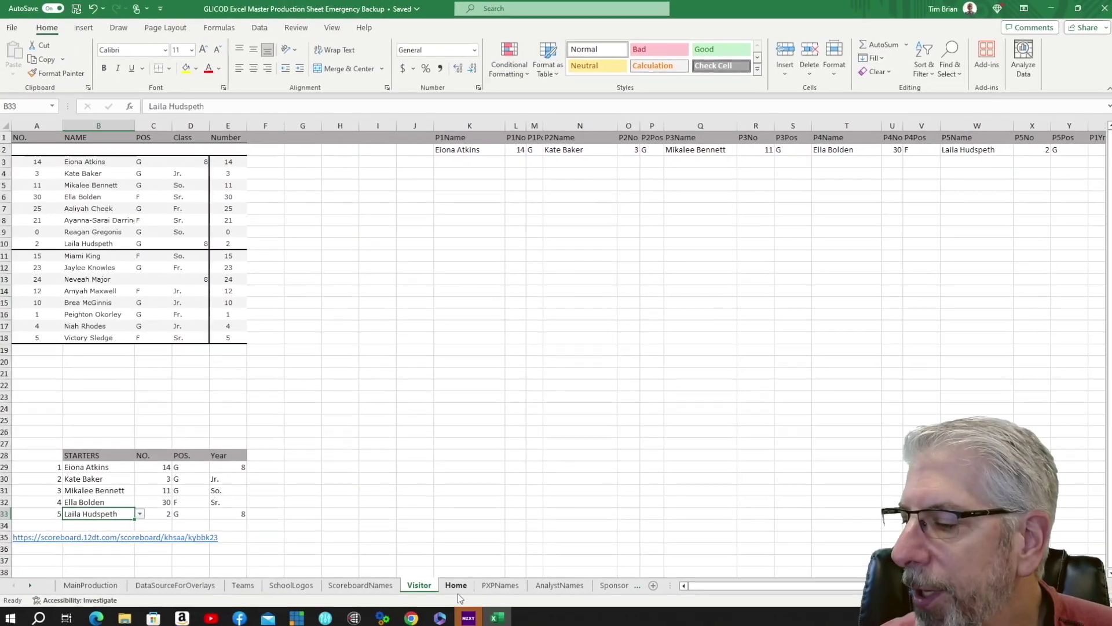
# Step: Review the Home roster and PXPNames sheets, then check A8's play-by-play name drop-down on MainProduction
pyautogui.click(455, 581)
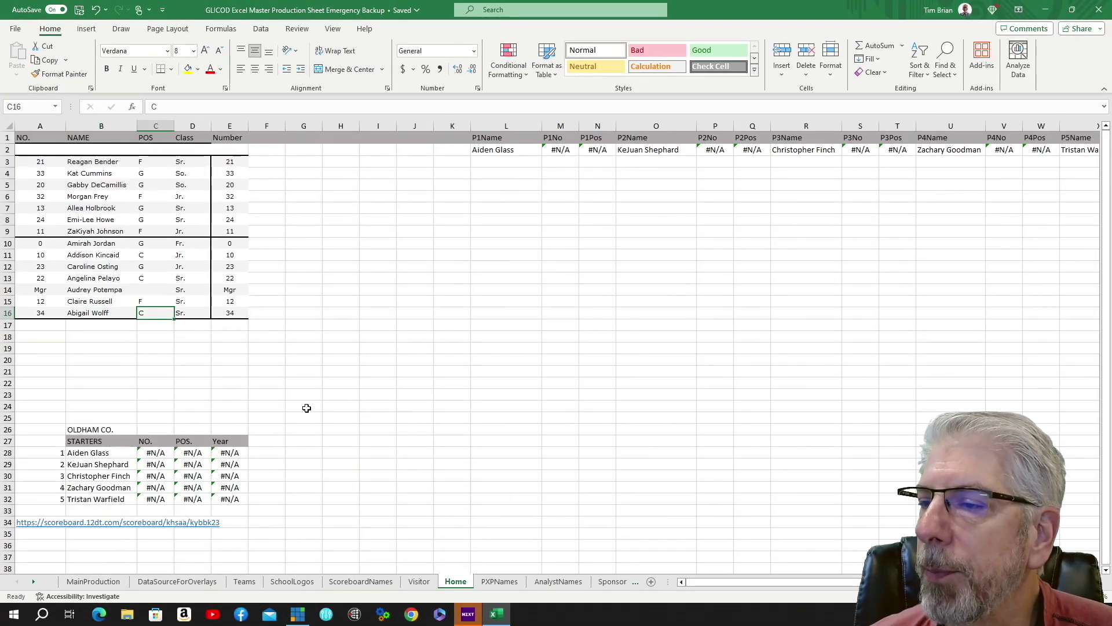
pyautogui.hotkey('ctrl', 'pagedown')
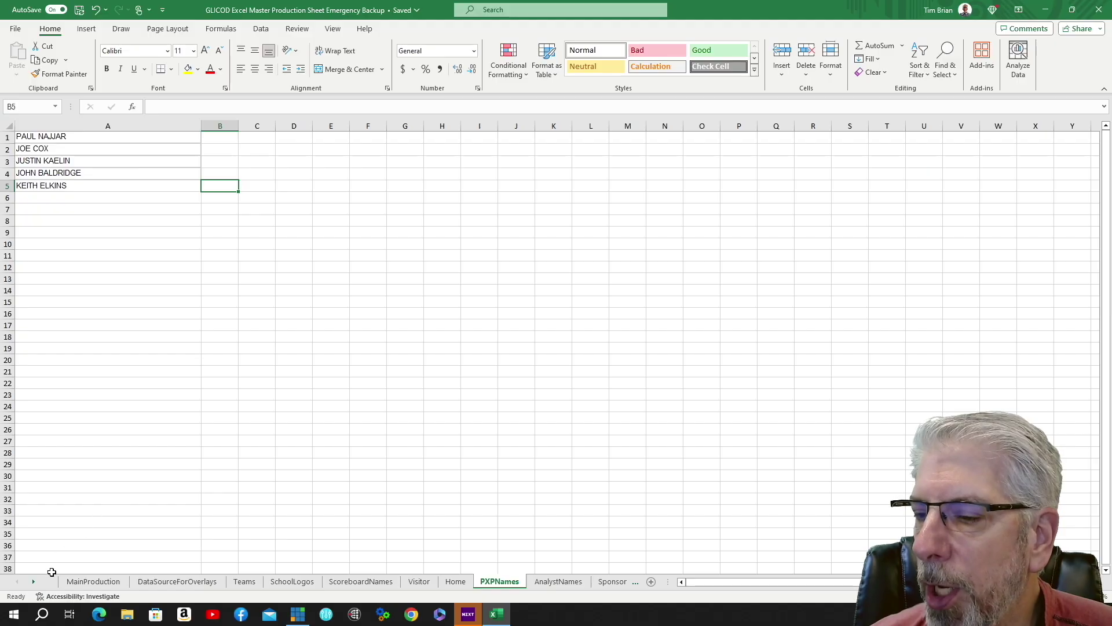
pyautogui.click(94, 581)
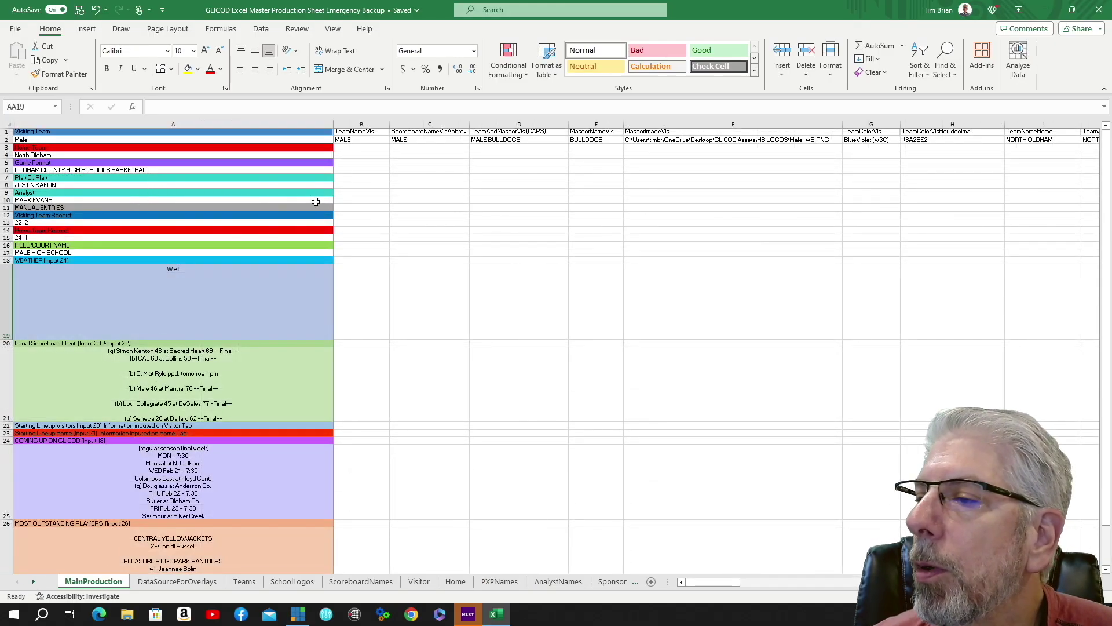
pyautogui.click(329, 185)
pyautogui.click(336, 184)
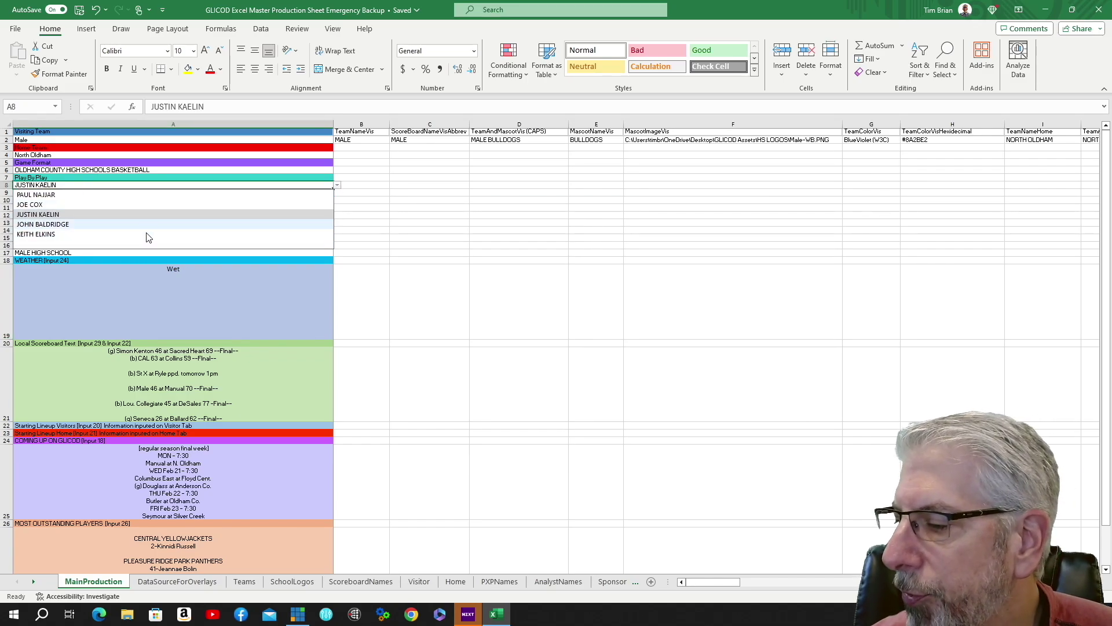
pyautogui.click(510, 583)
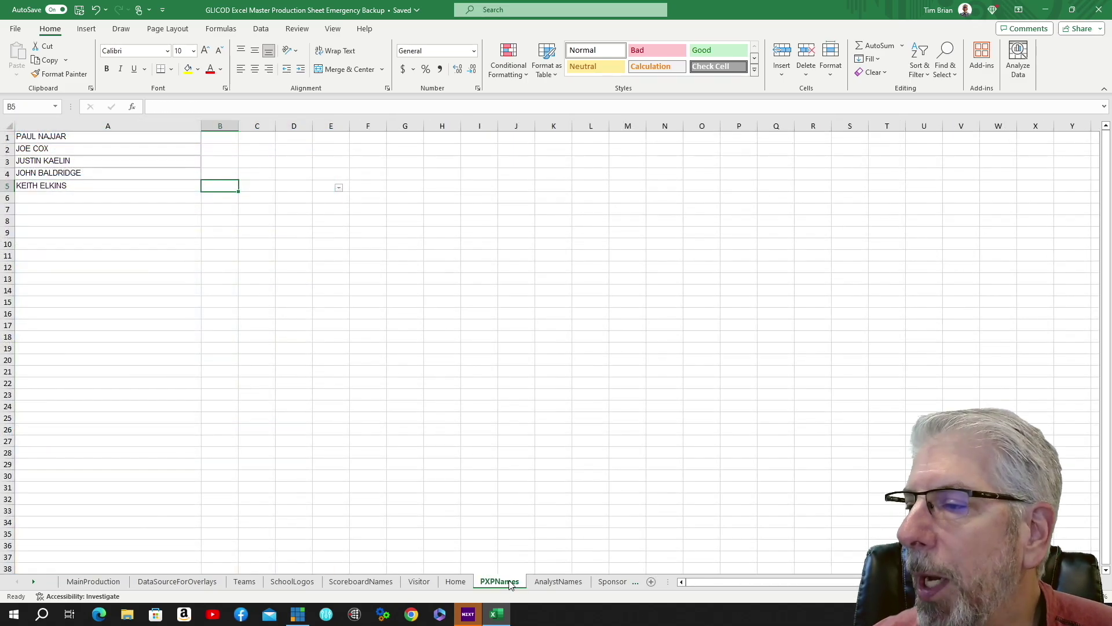
pyautogui.click(559, 582)
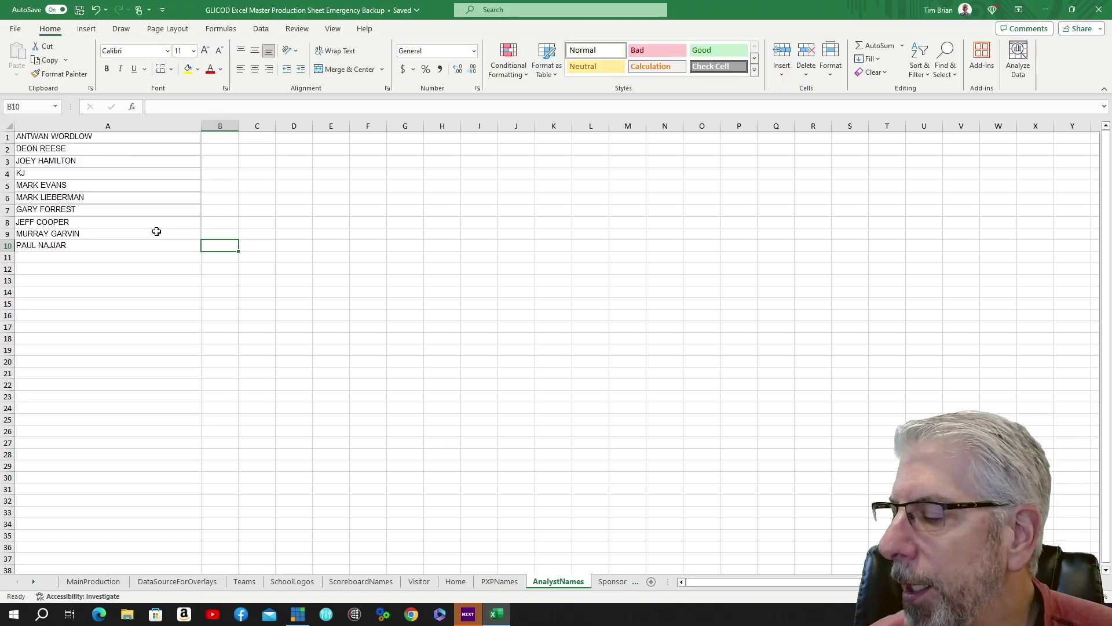
pyautogui.click(104, 582)
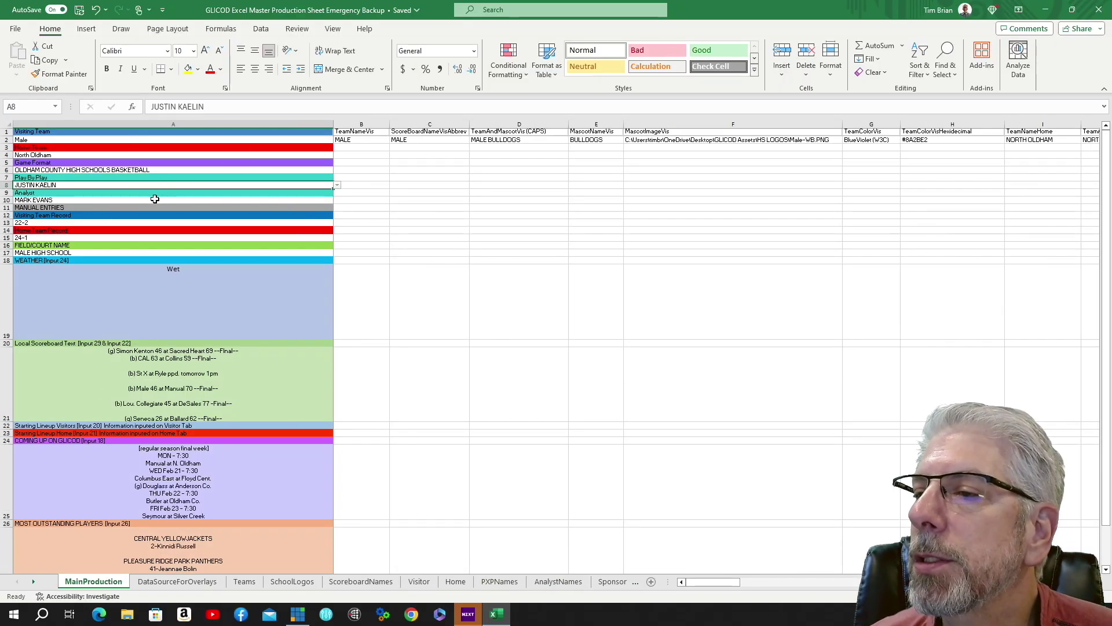
pyautogui.click(330, 199)
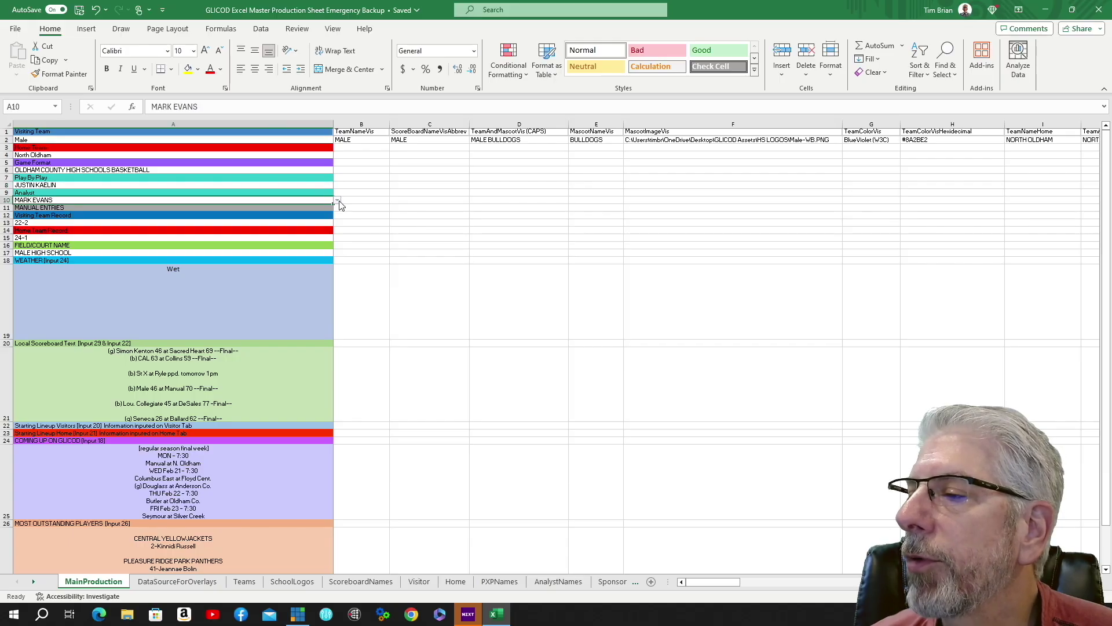
pyautogui.click(337, 200)
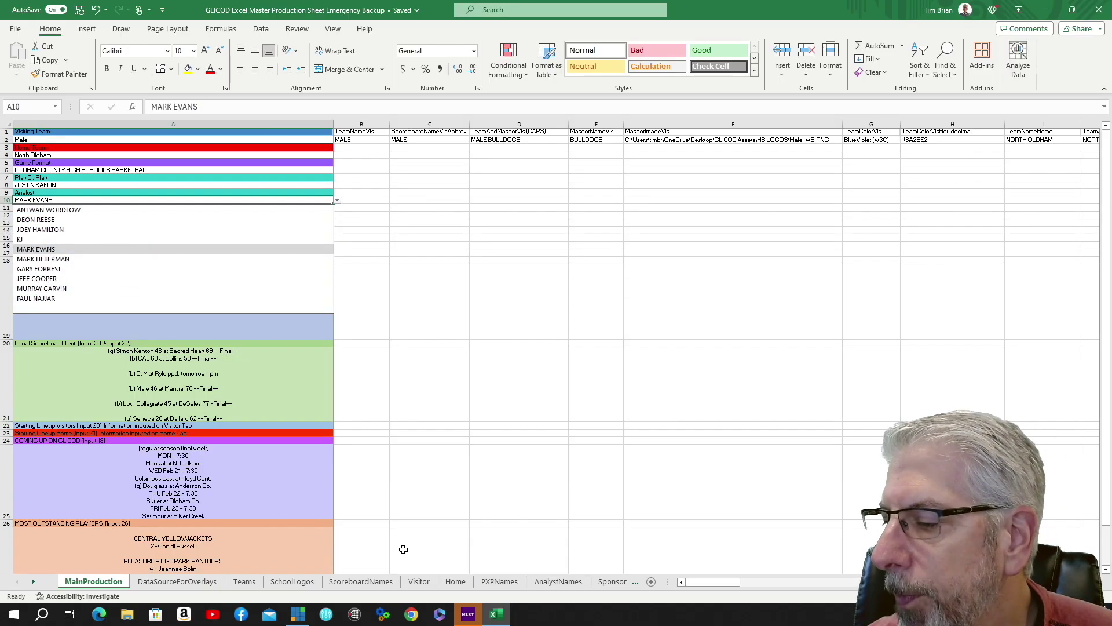
pyautogui.click(426, 550)
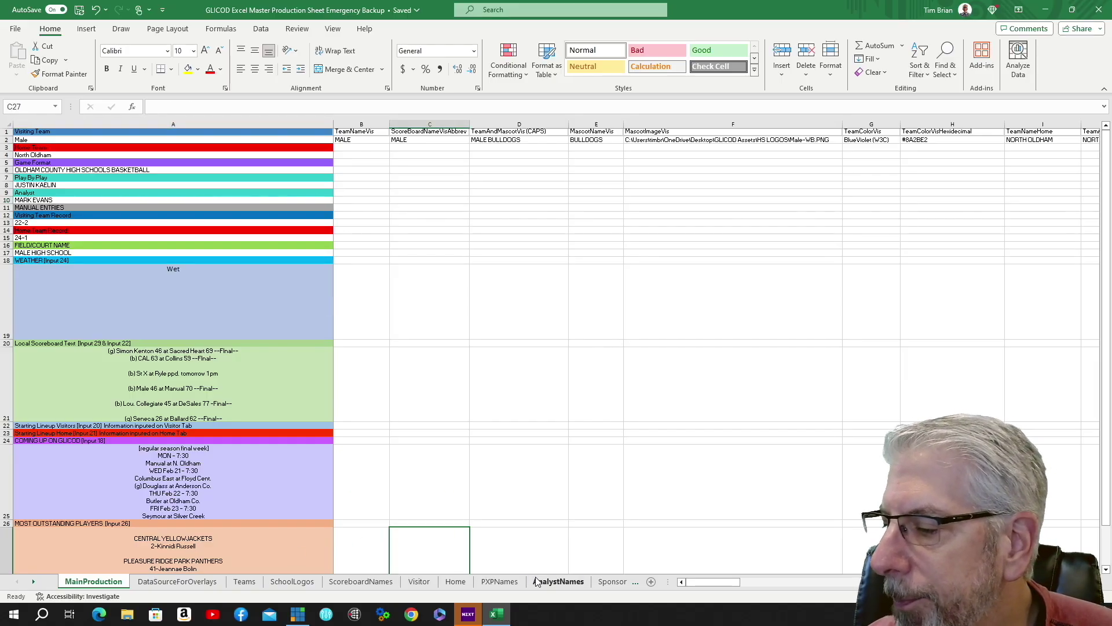
pyautogui.click(569, 583)
# Step: Browse the SponsorImages logo paths, starting with 9 Round.png, Ace Hardware.png and Ahrens Ortho.jpg
pyautogui.click(603, 584)
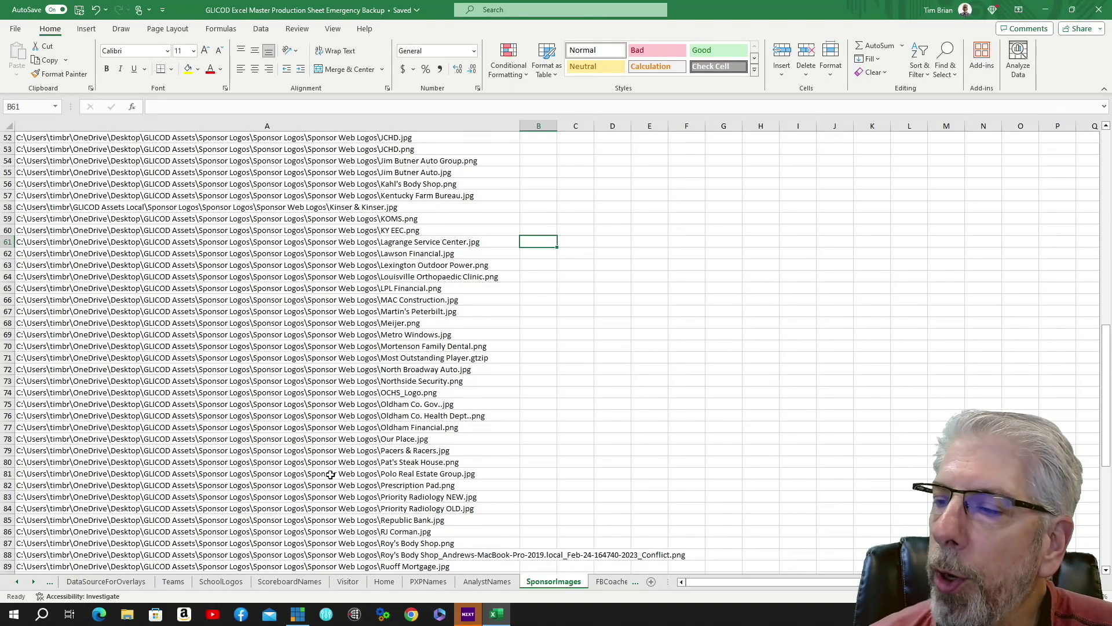
pyautogui.scroll(-11, 267, 146)
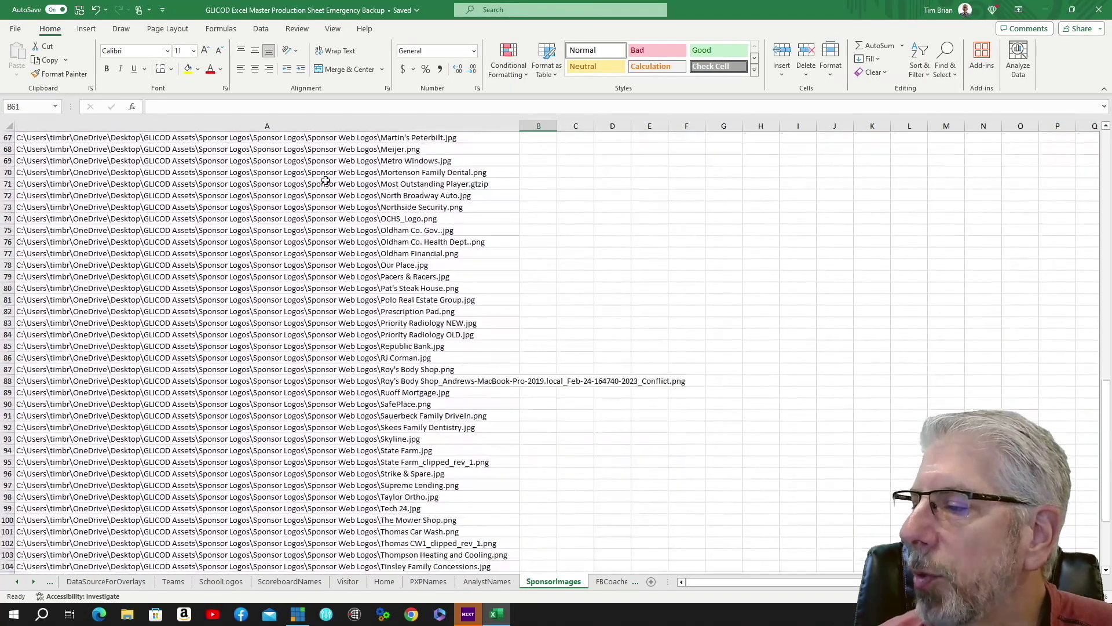
pyautogui.scroll(19, 362, 194)
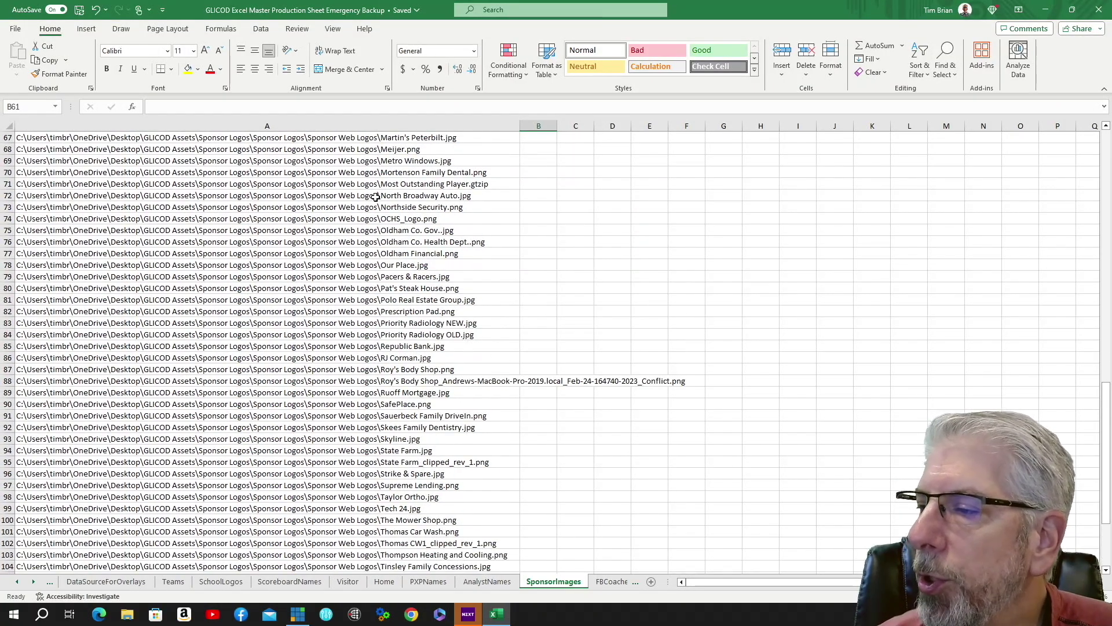
pyautogui.scroll(9, 375, 197)
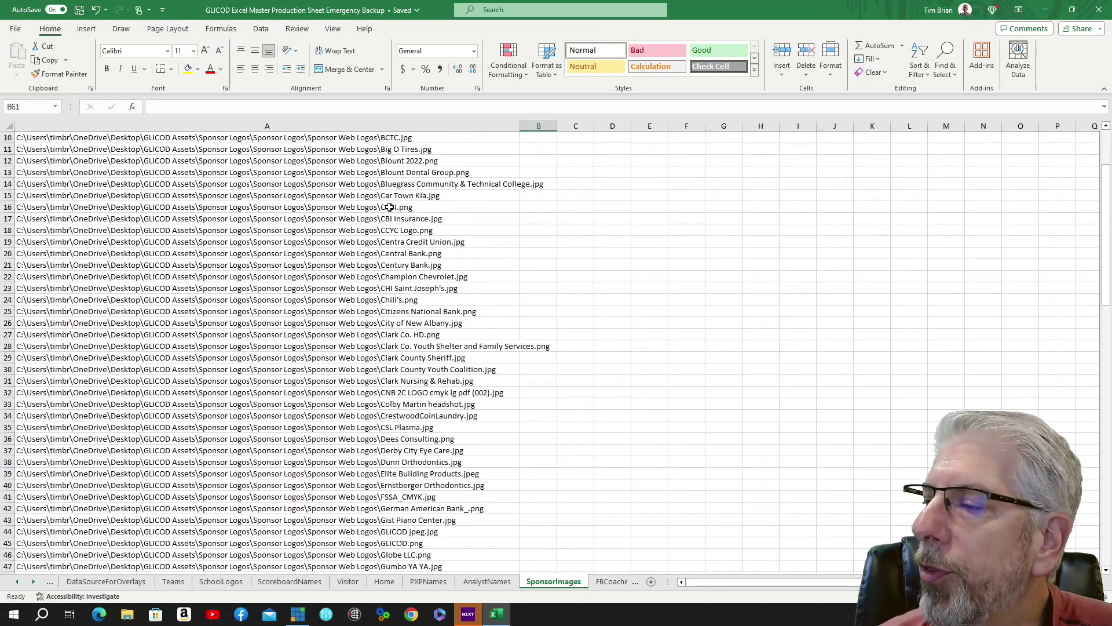
pyautogui.scroll(-4, 231, 205)
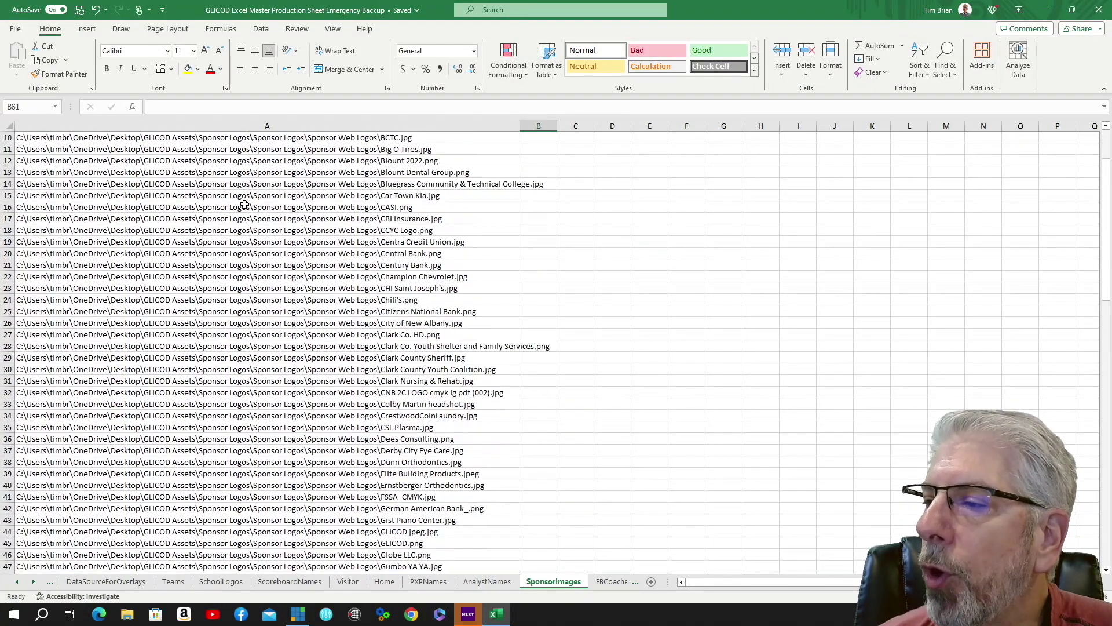
pyautogui.scroll(4, 250, 206)
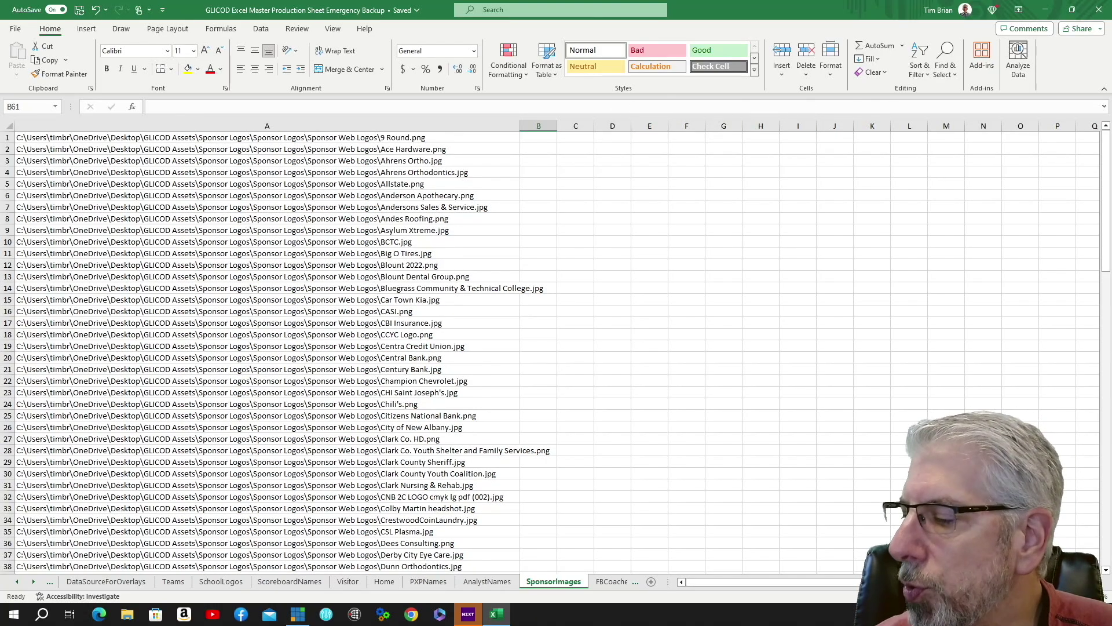
# Step: Look over FBCoachesImages, then view the 19 basketball coach photo paths on BBCoachesImages
pyautogui.click(34, 582)
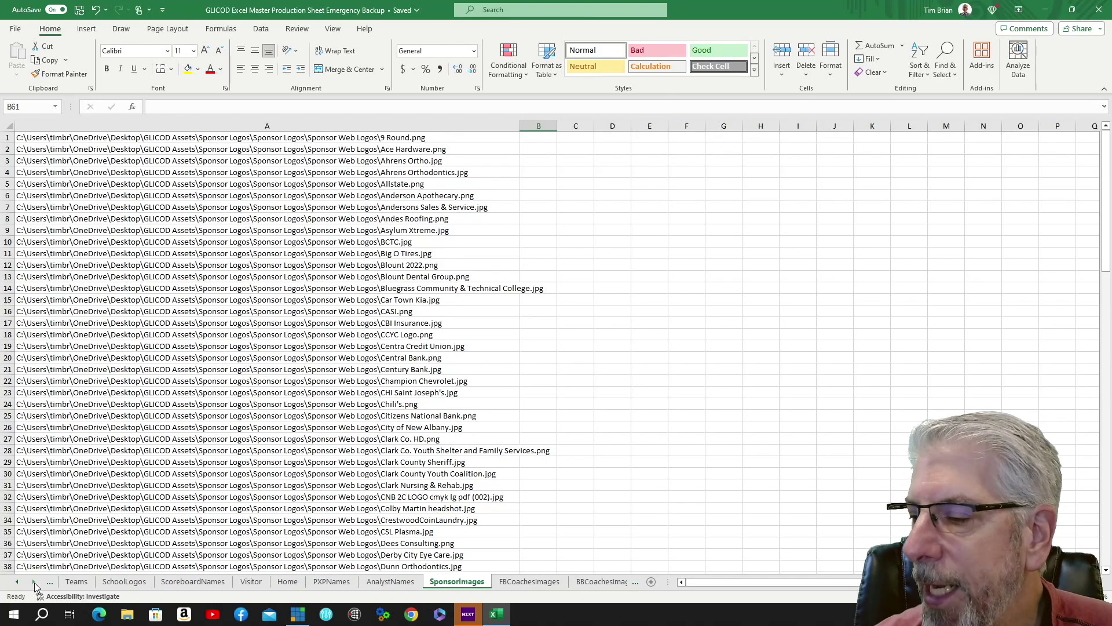
pyautogui.click(529, 581)
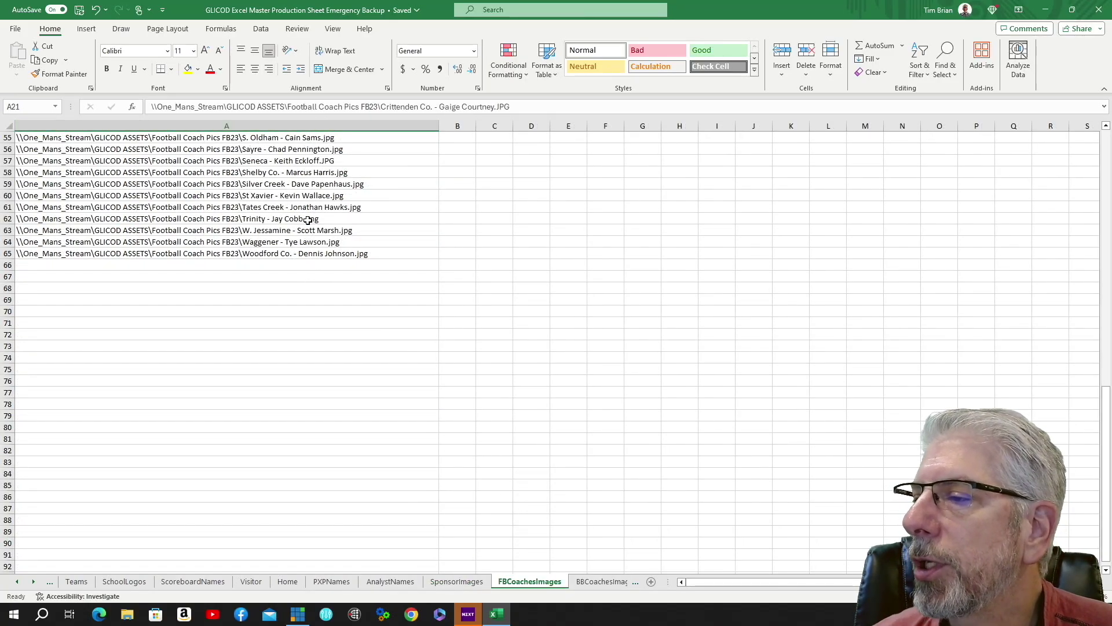
pyautogui.scroll(18, 314, 256)
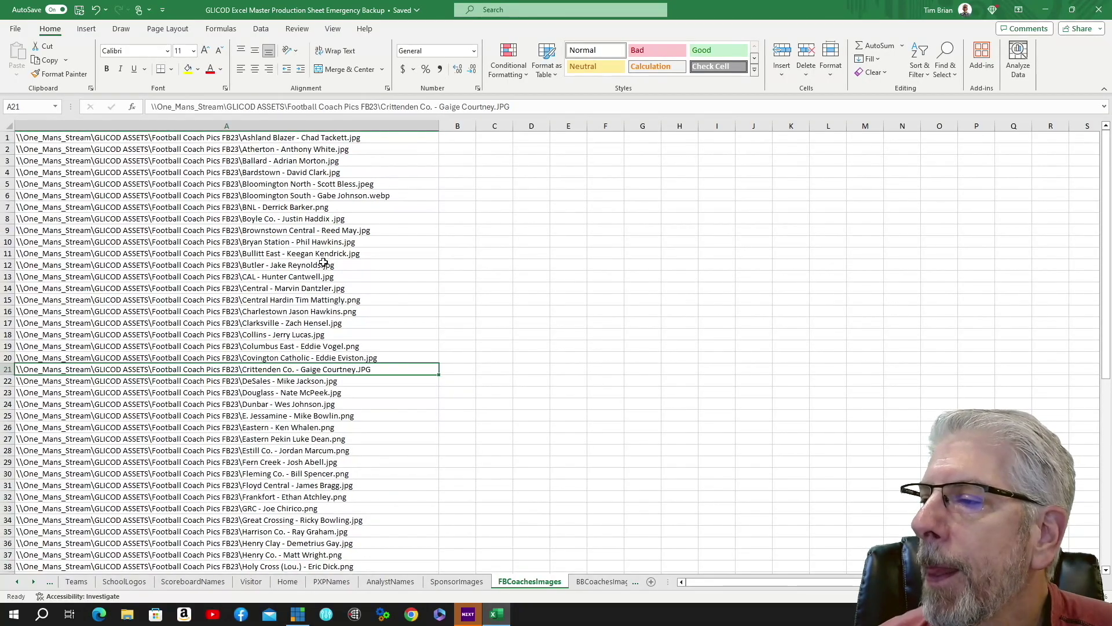
pyautogui.click(605, 581)
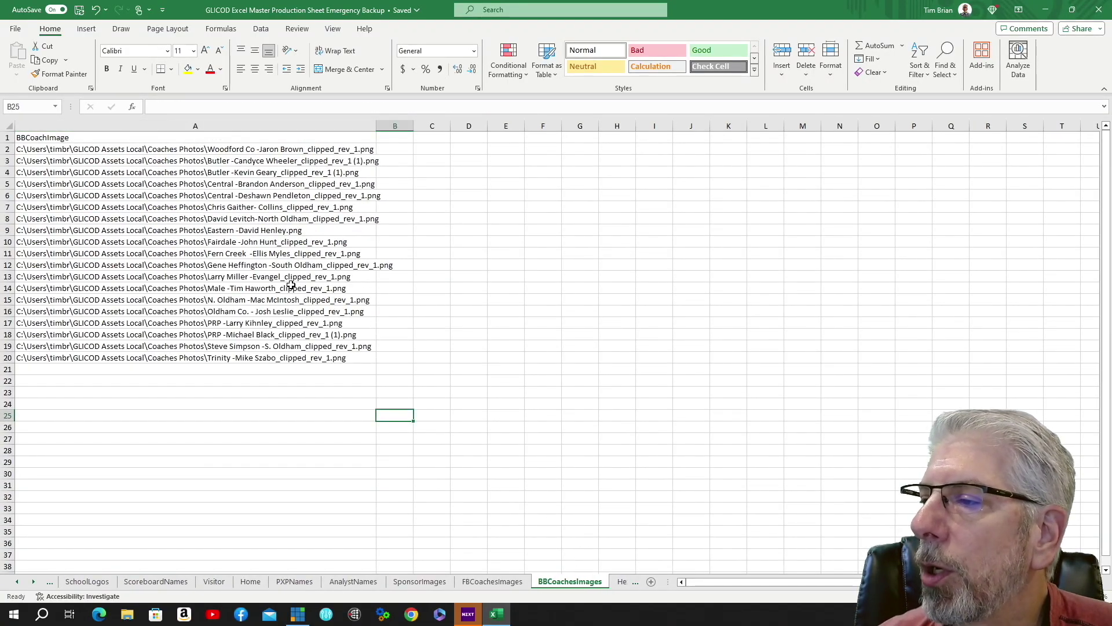
pyautogui.scroll(-4, 293, 228)
pyautogui.scroll(4, 301, 231)
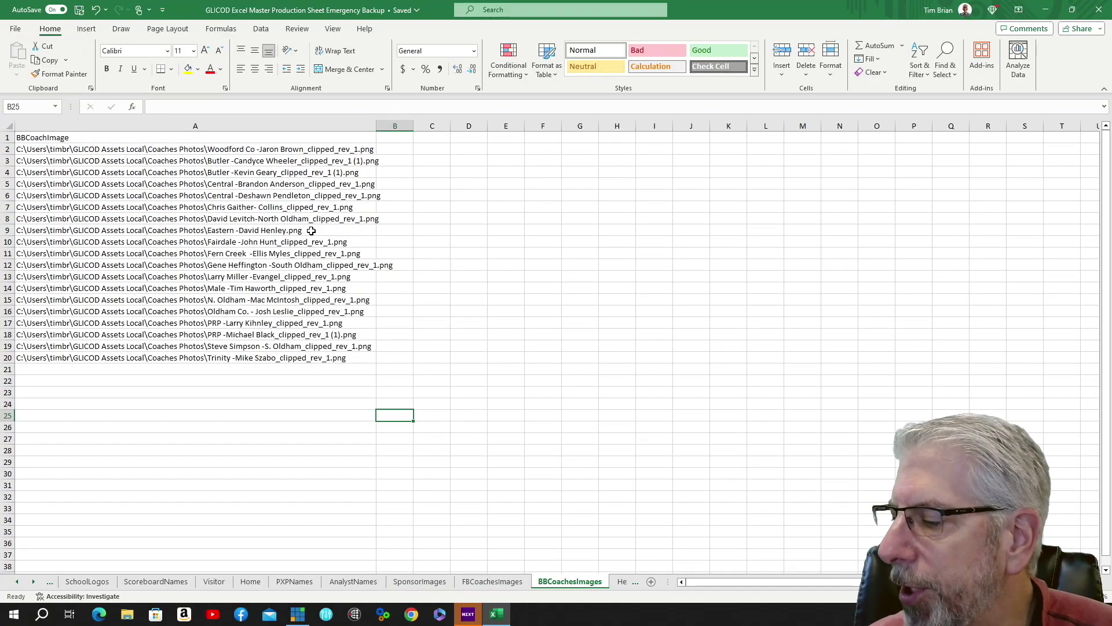
# Step: Browse the HexidecimalColors colour names and hex codes, such as North Carolina Blue #4B9CD3
pyautogui.click(34, 581)
pyautogui.click(599, 582)
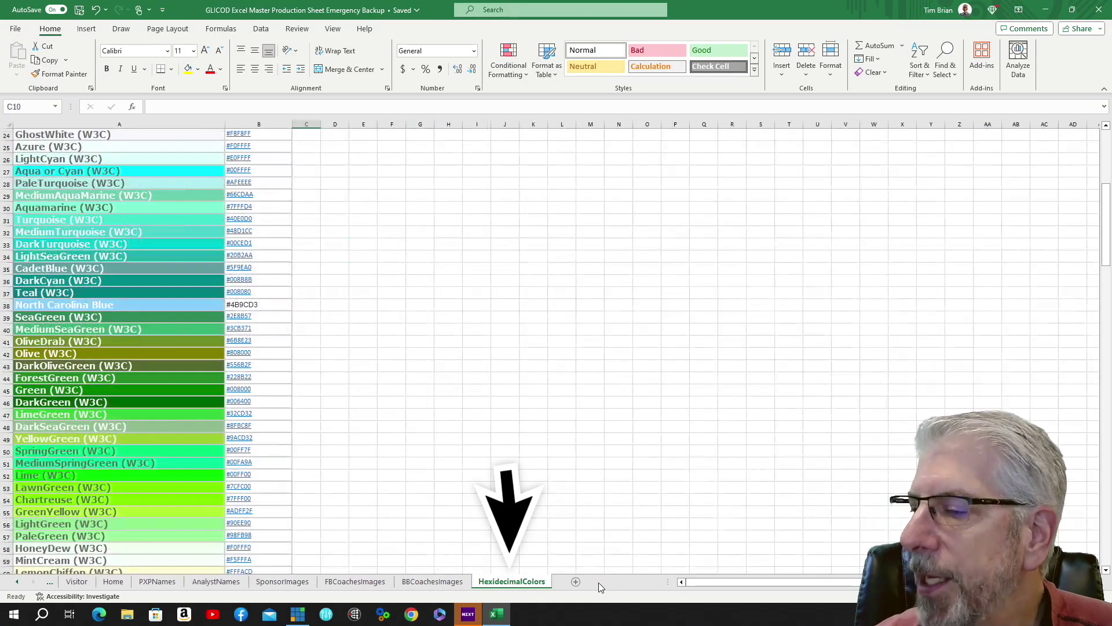
pyautogui.scroll(8, 148, 359)
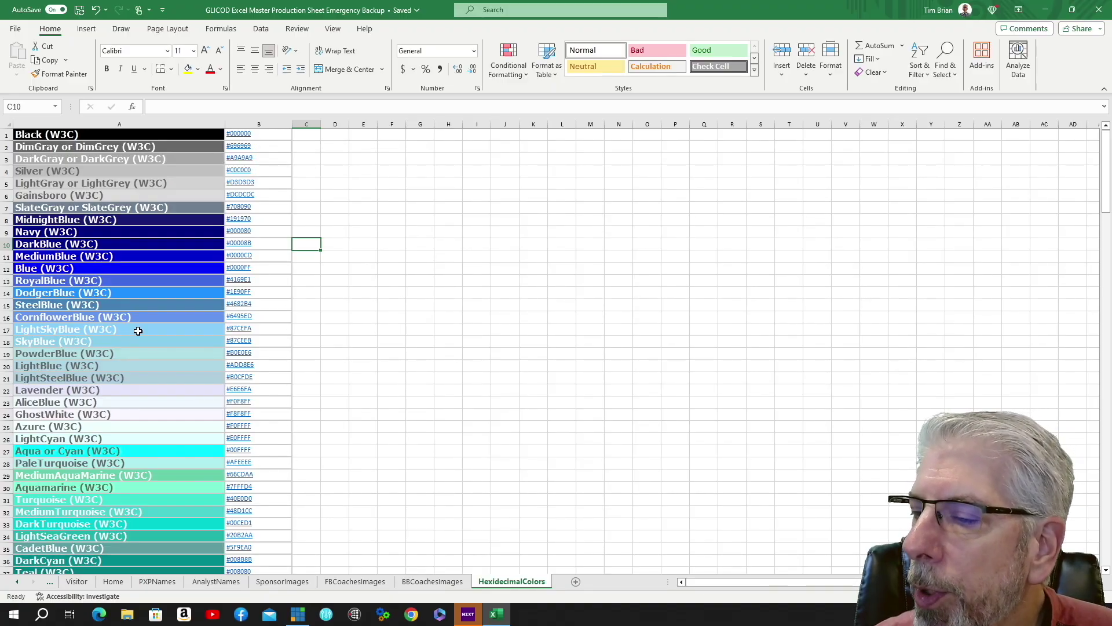
pyautogui.scroll(-5, 107, 304)
pyautogui.scroll(-2, 109, 305)
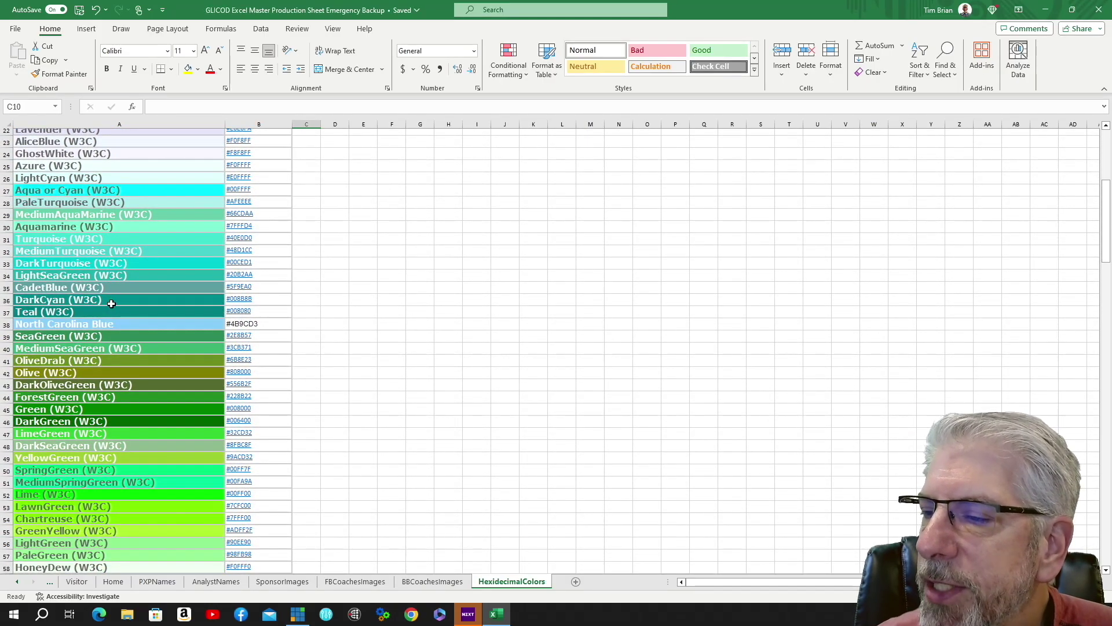
pyautogui.scroll(-1, 111, 304)
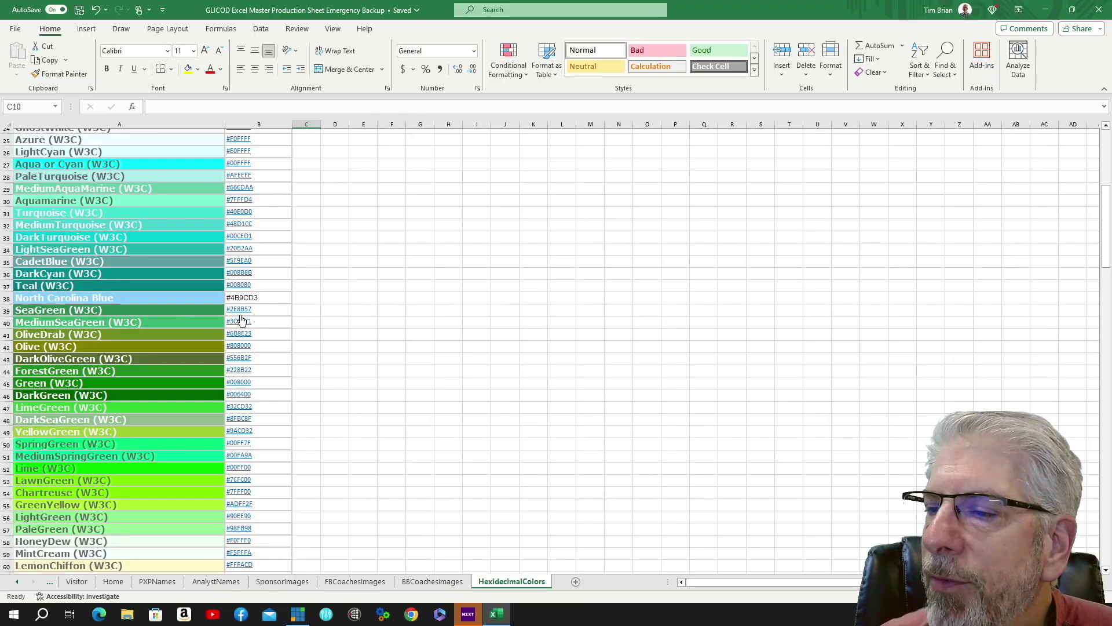